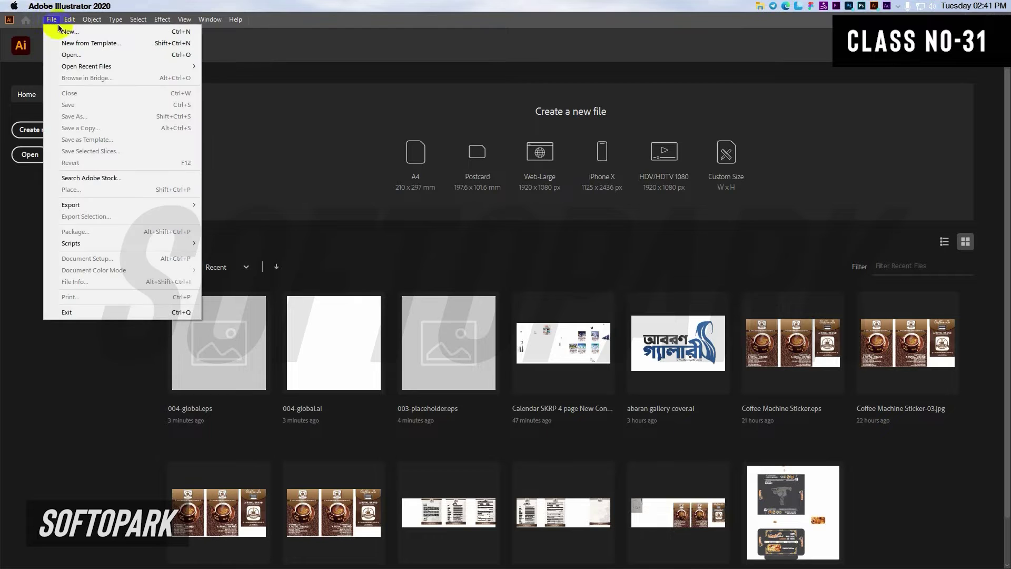
Step: Start a new document 2.125 in wide by 3.375 in high, with bleed set to 0
left_click(60, 29)
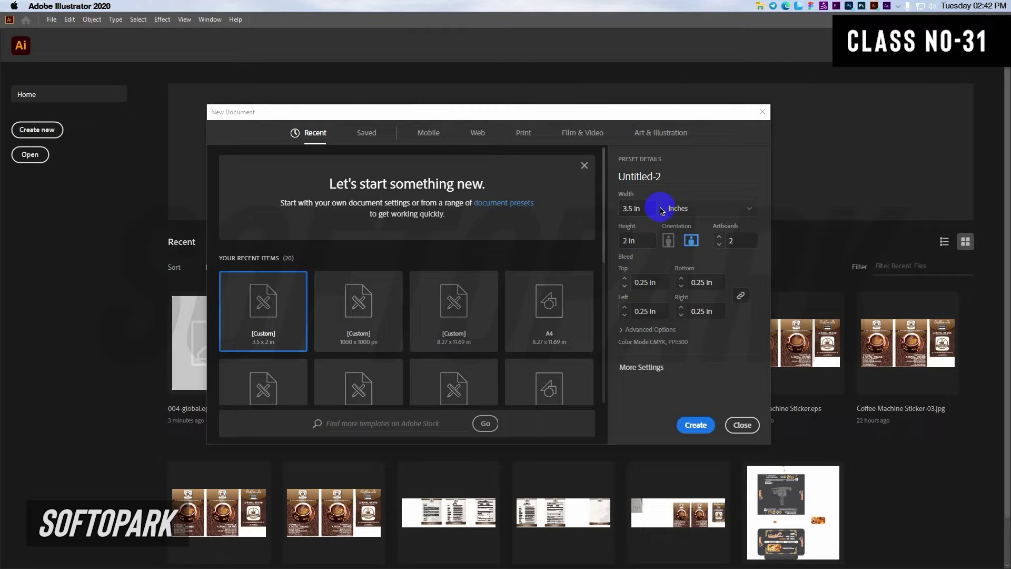
left_click(653, 208)
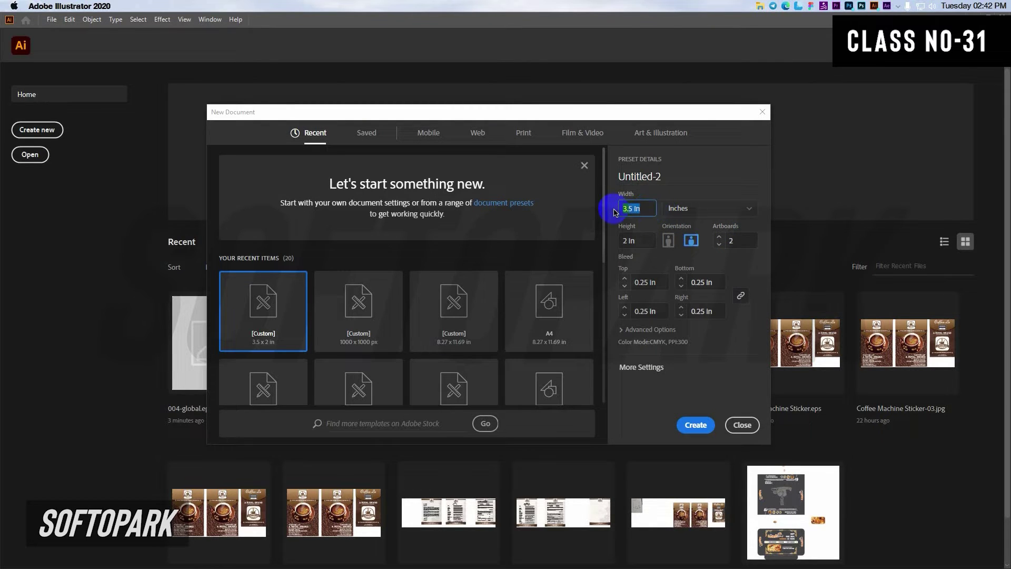
type("2.125")
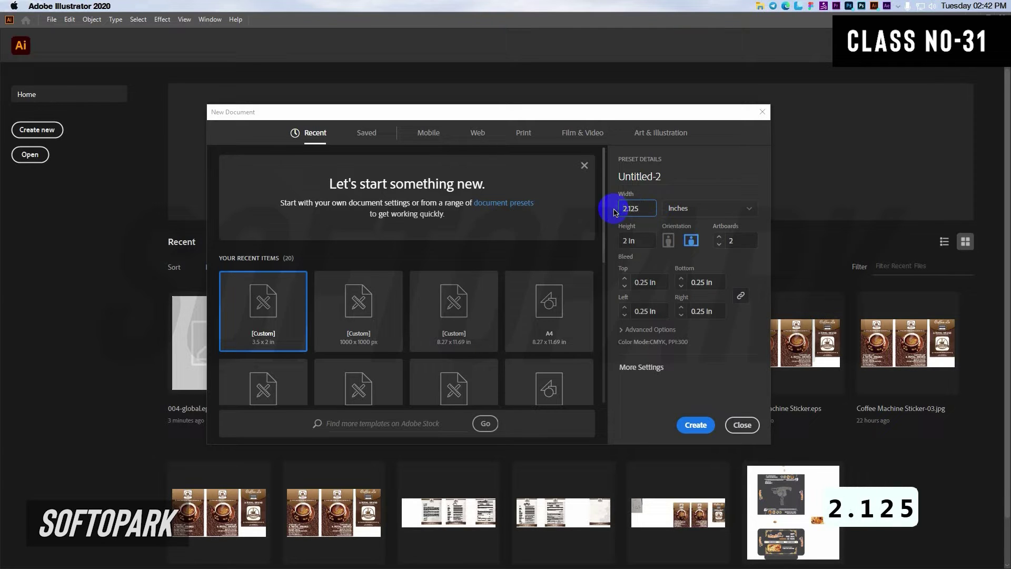
key("Tab")
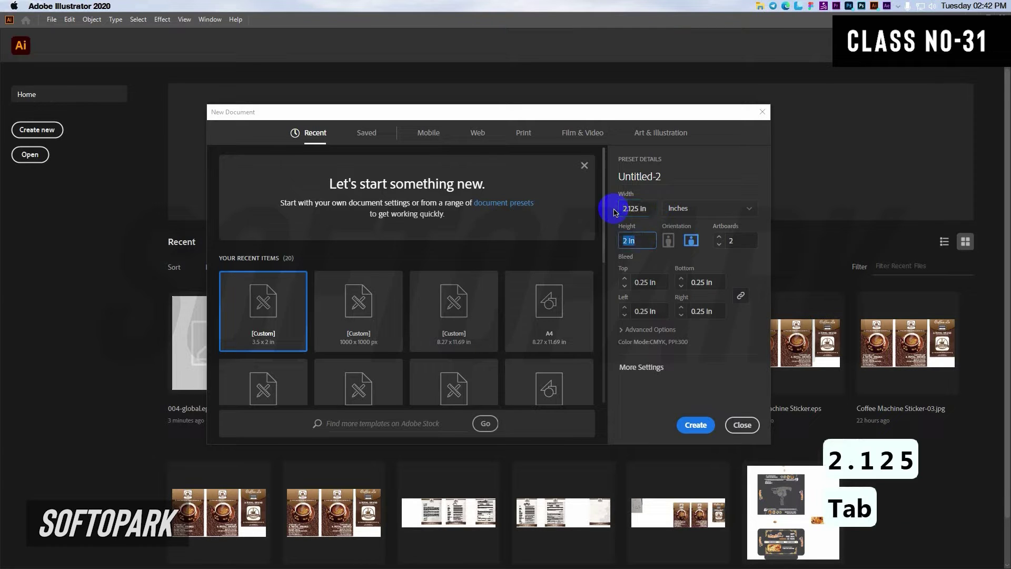
type("3.375")
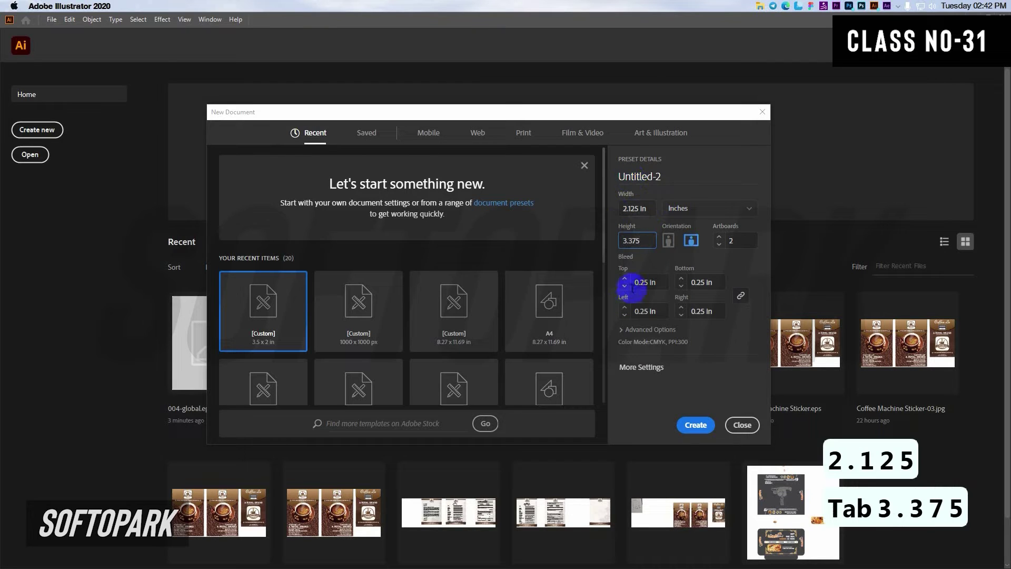
left_click(624, 287)
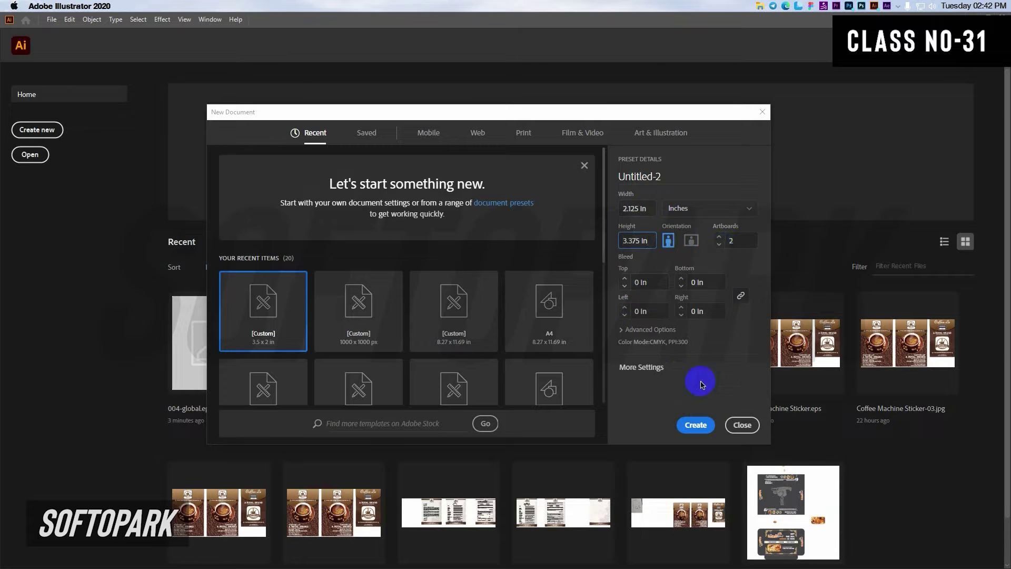
left_click(686, 421)
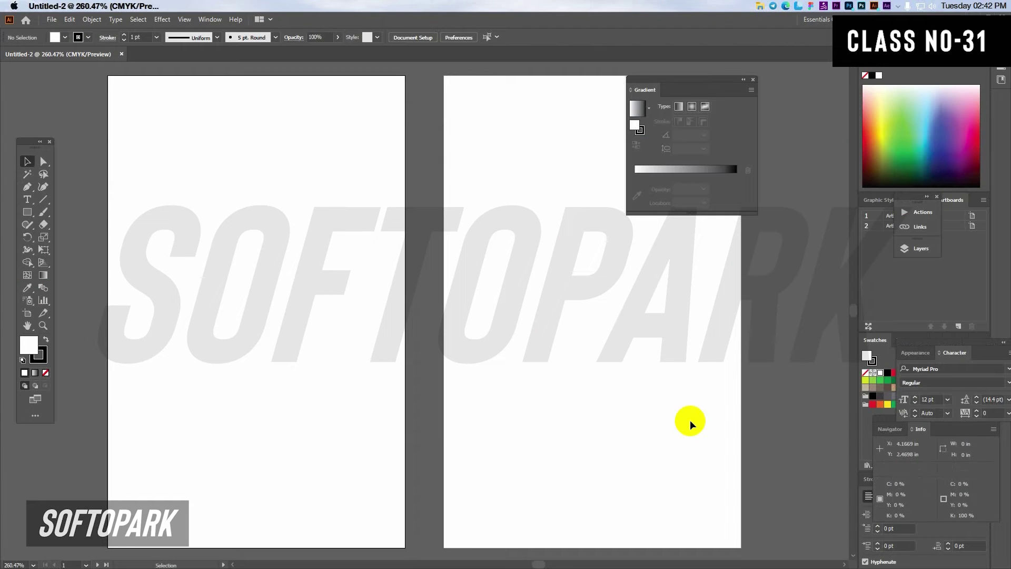
Step: Draw a circle near the top of the left artboard and nudge it slightly left
key("super+minus")
left_click_drag(716, 84, 783, 91)
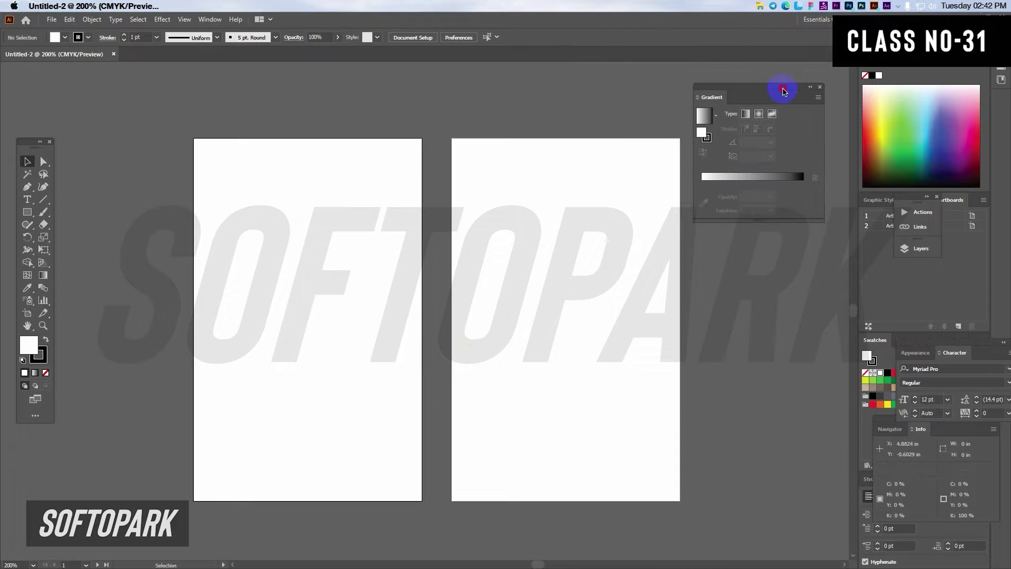
left_click(26, 215)
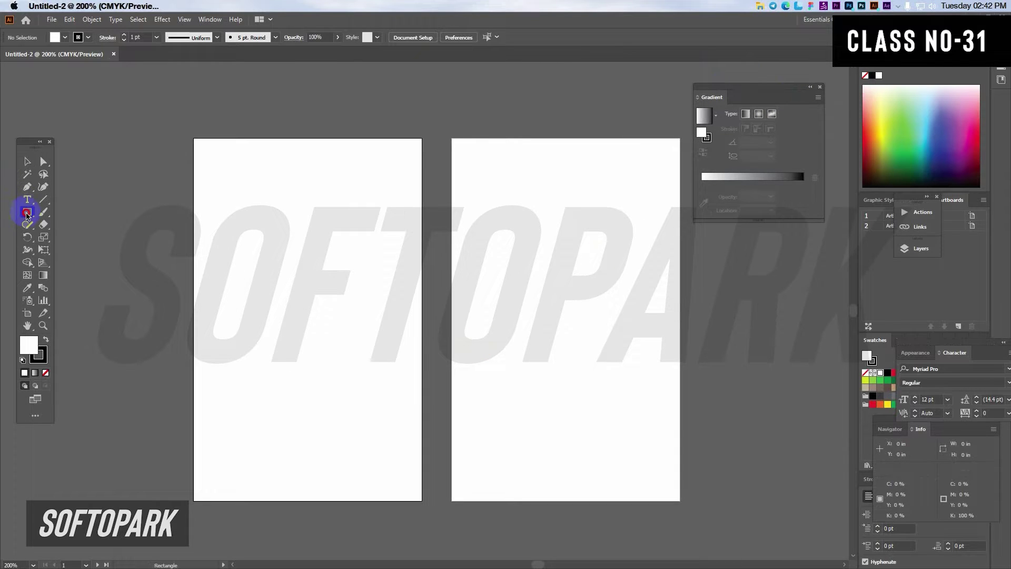
left_click(66, 235)
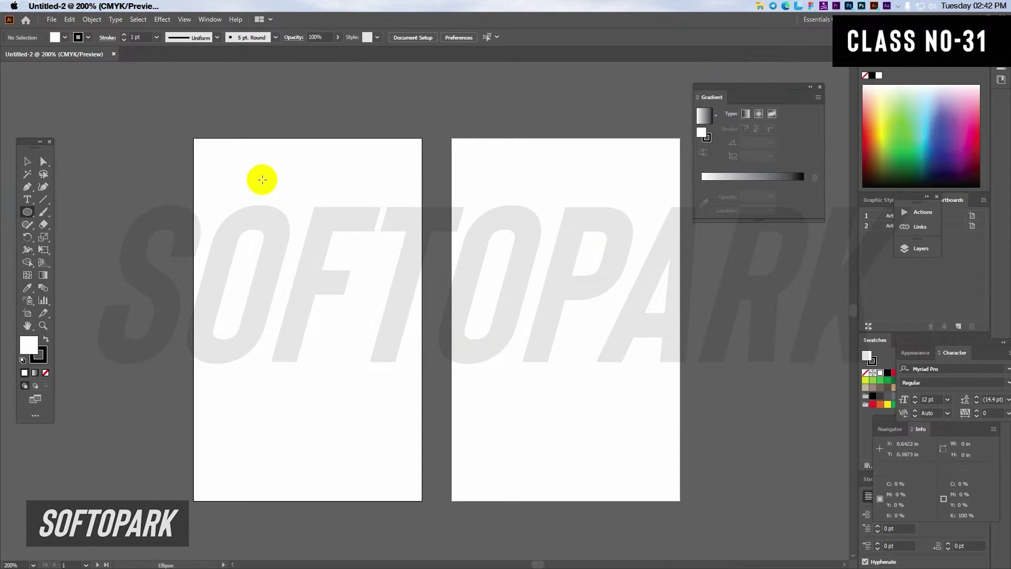
left_click_drag(261, 178, 366, 278)
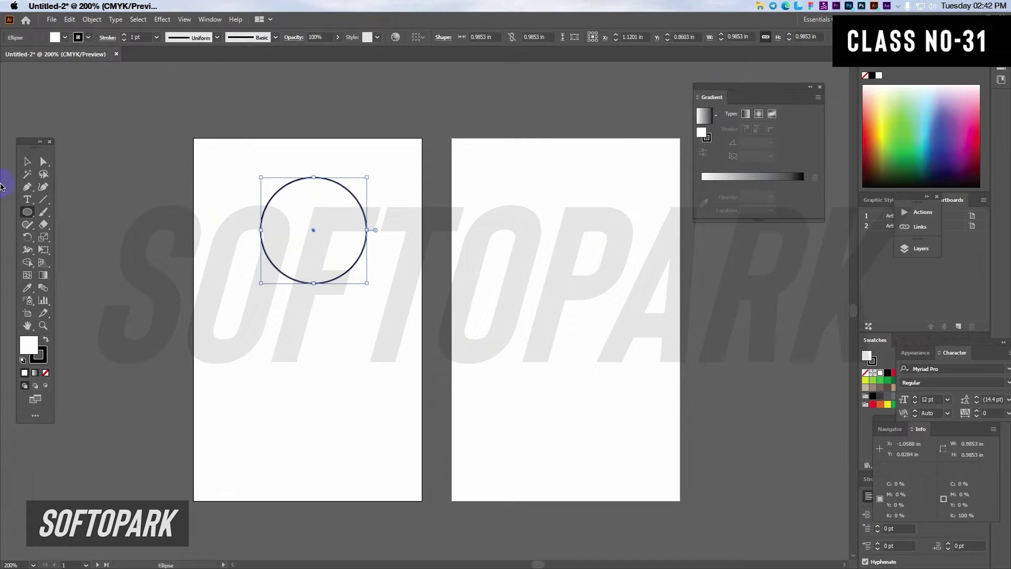
left_click(29, 163)
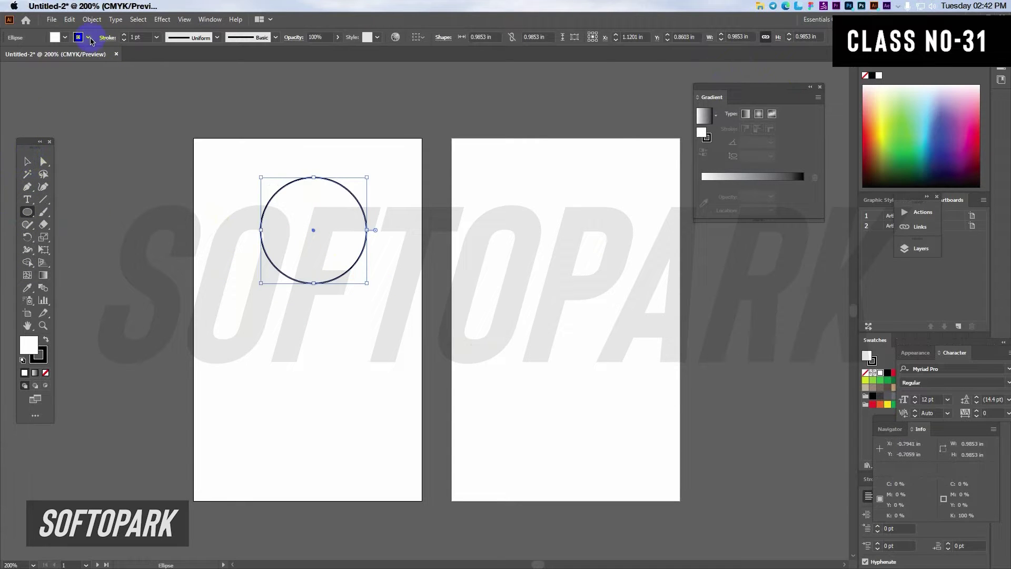
left_click_drag(330, 257, 323, 257)
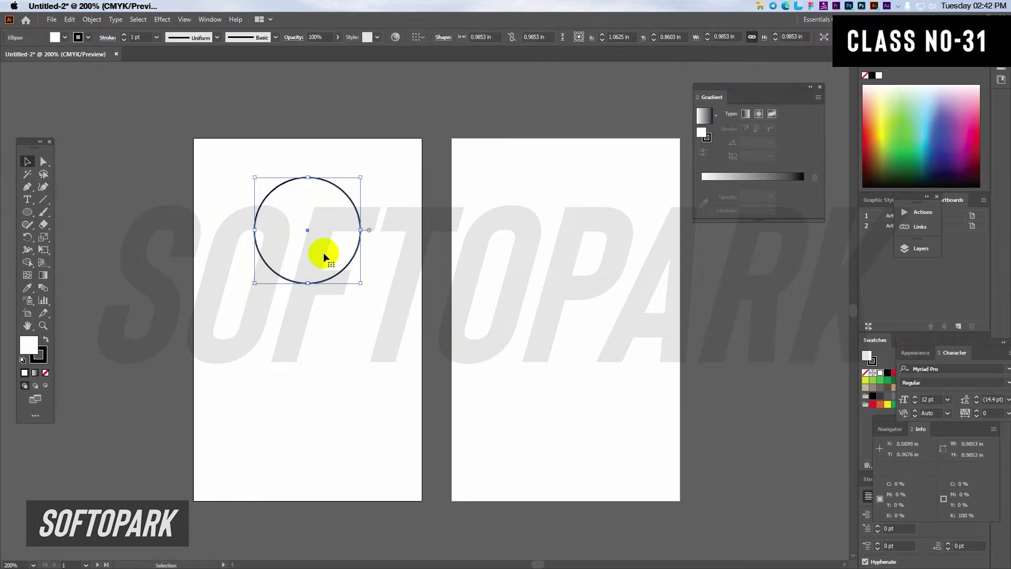
Step: Type the cardholder's name below the circle, correct one letter, and reposition it
left_click(28, 200)
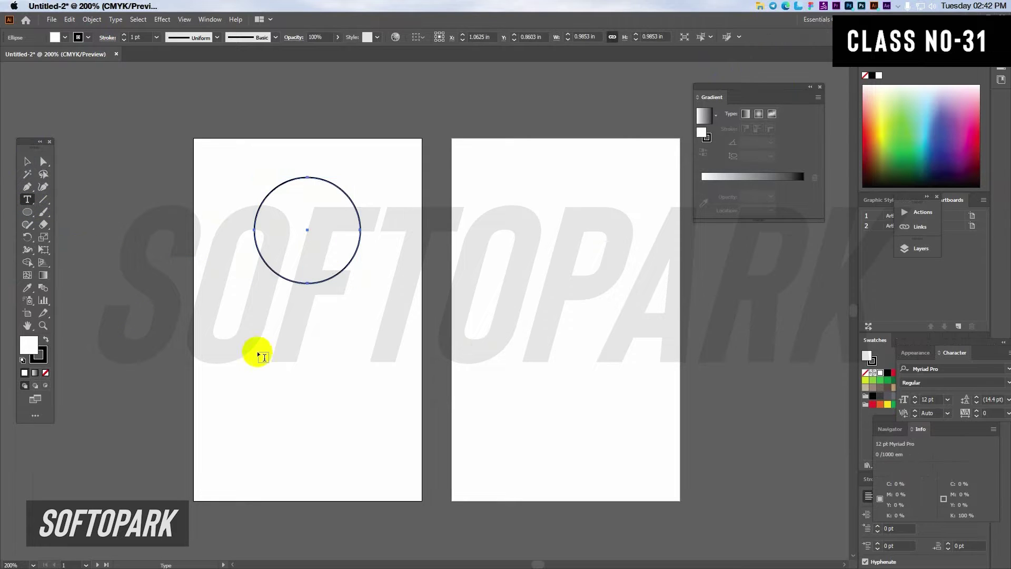
left_click(257, 345)
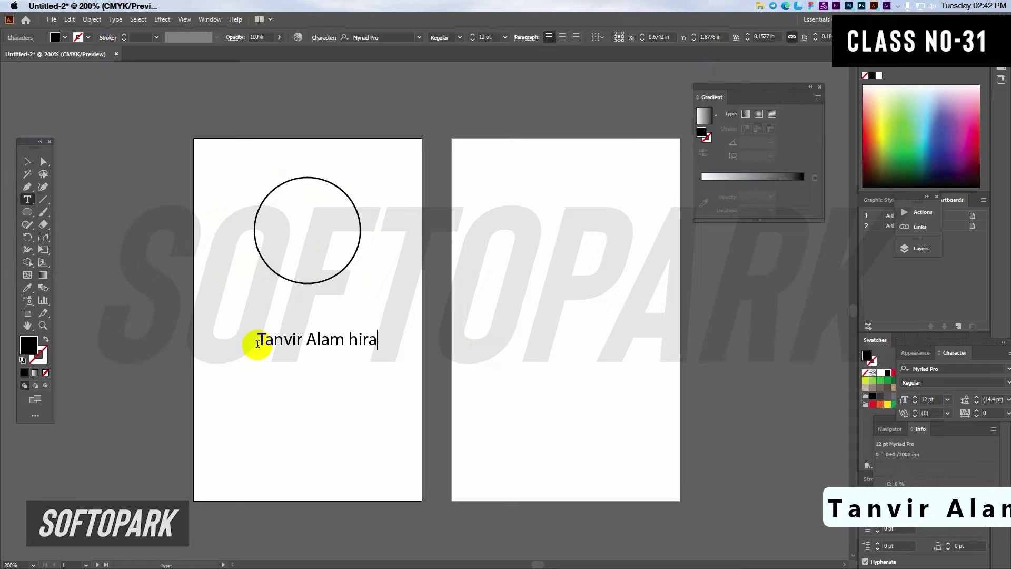
key("Left")
key("Left")
key("Left")
key("shift+Left")
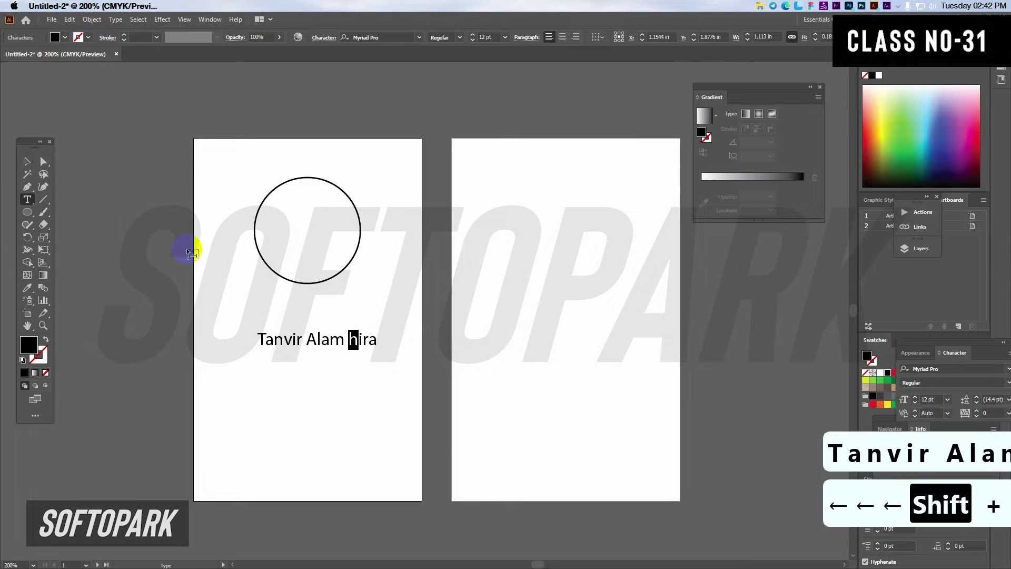
type("H")
left_click(28, 161)
left_click_drag(349, 341, 336, 324)
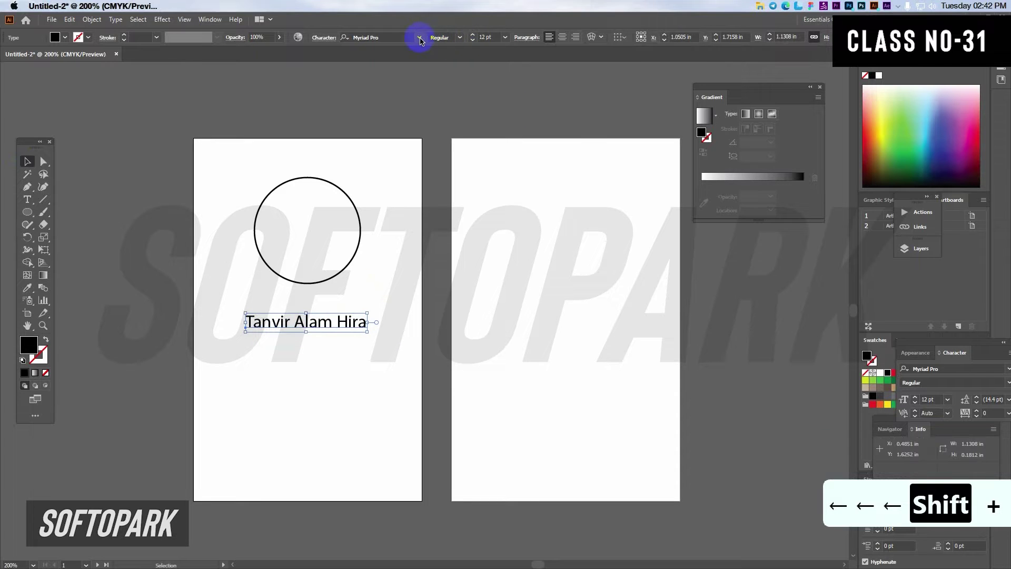
Step: Set the name in Bahnschrift SemiBold and shift it slightly up and left
left_click(418, 38)
left_click(406, 105)
left_click(465, 40)
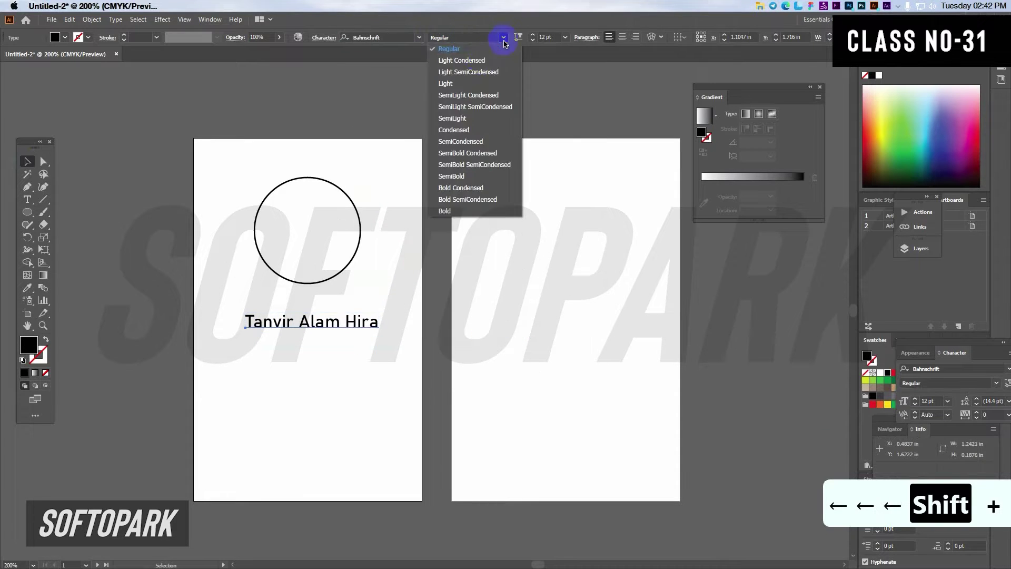
left_click(474, 177)
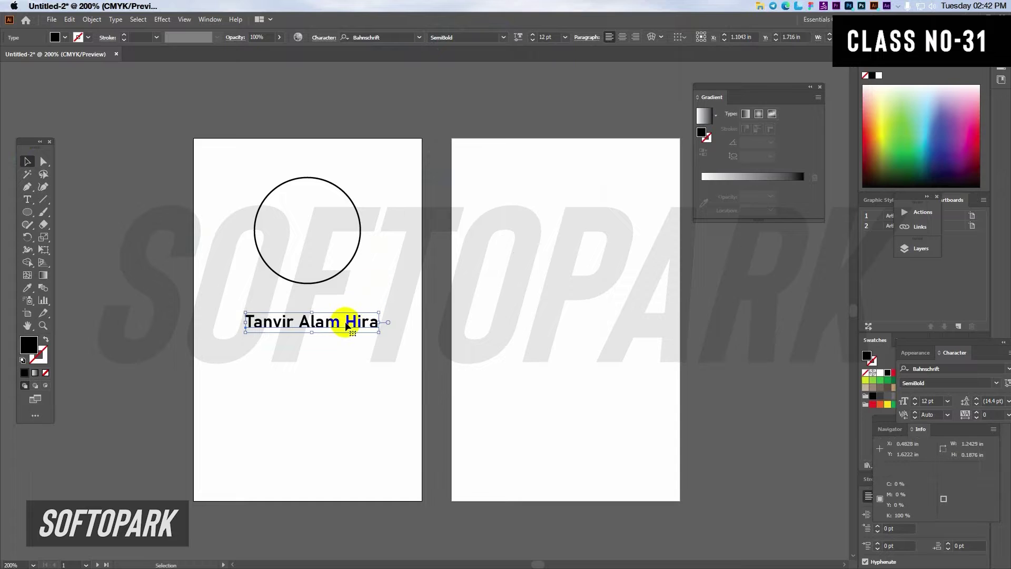
left_click_drag(346, 323, 324, 342)
Step: Replace the copied name's text with 'Sr. UI/UX Designer'
double_click(323, 341)
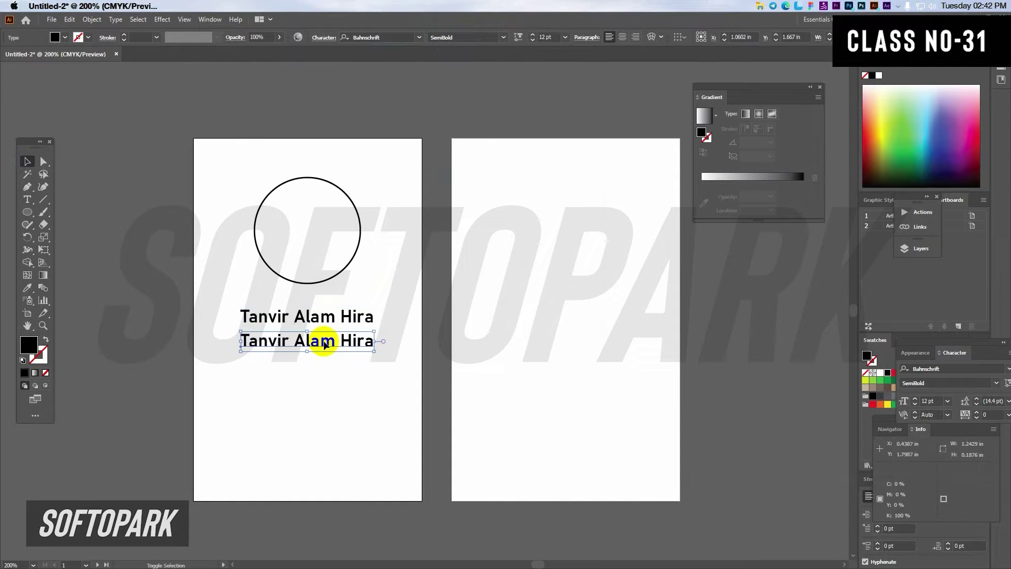
triple_click(324, 341)
type("Sr.")
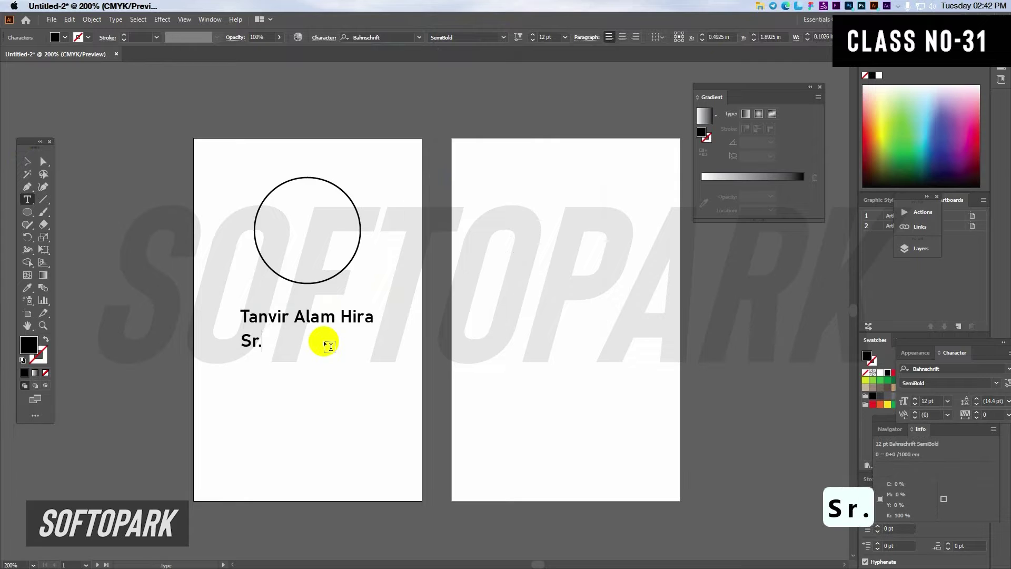
type(" UI/UX Designer i")
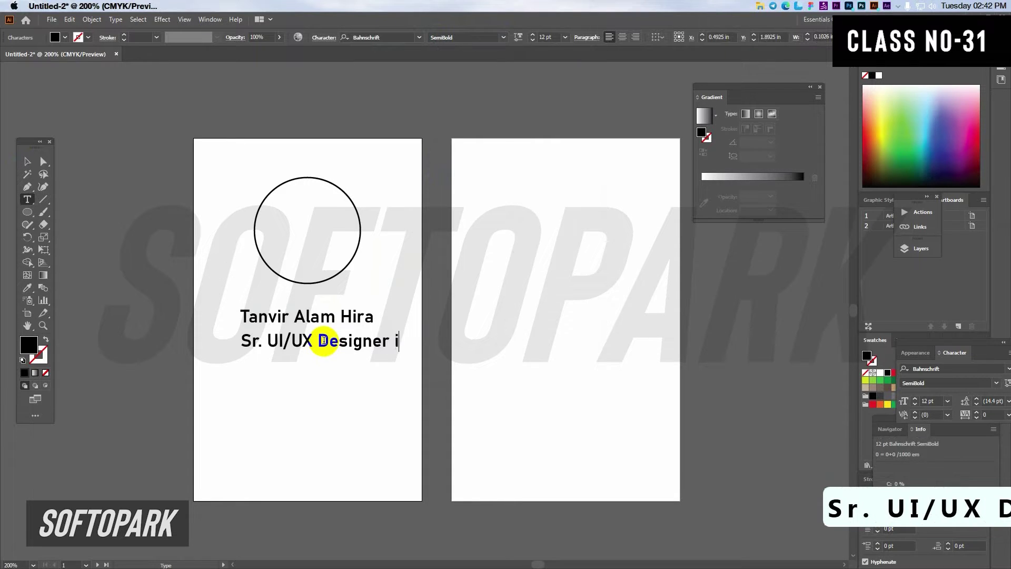
type("n Ba")
key("BackSpace")
key("BackSpace")
key("BackSpace")
key("BackSpace")
key("BackSpace")
key("BackSpace")
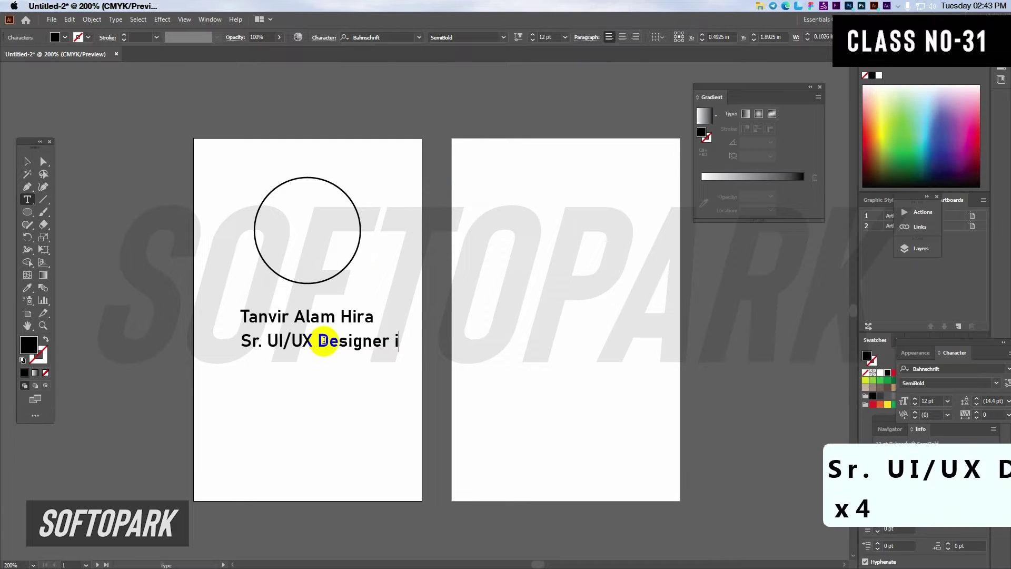
left_click(27, 161)
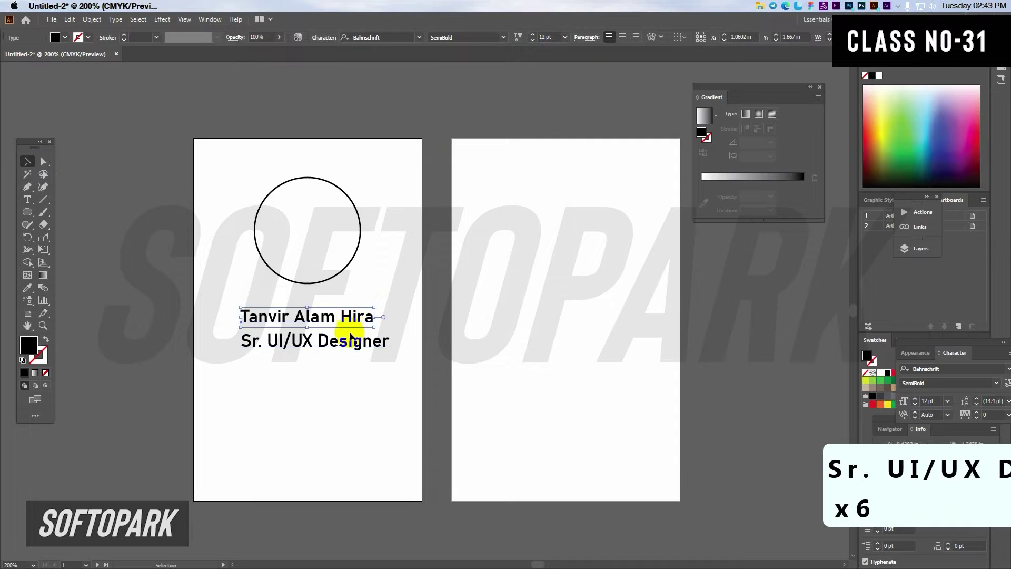
Step: Set the title to 8 pt Bahnschrift Light and centre it under the name
left_click(542, 37)
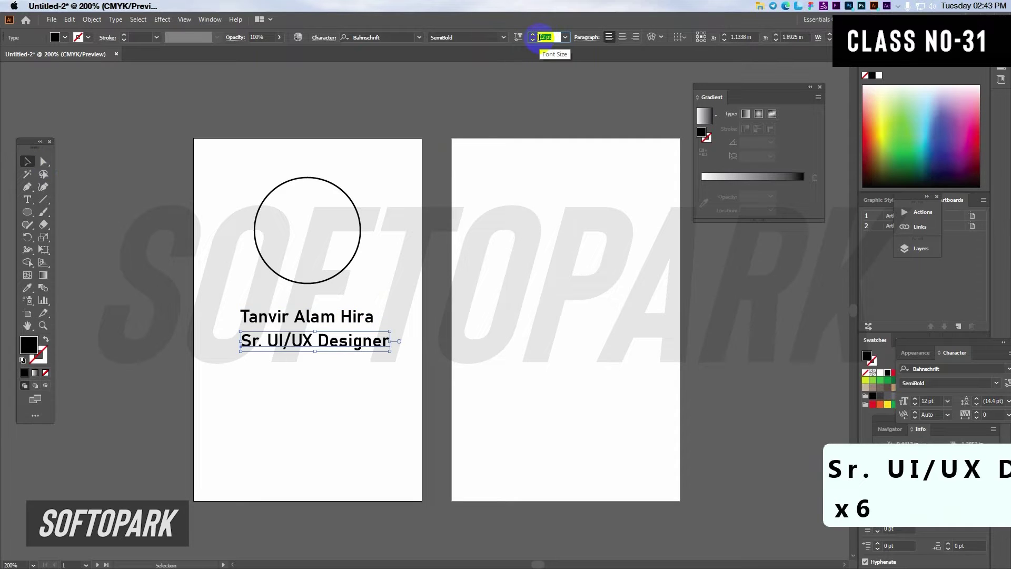
type("8")
key("Return")
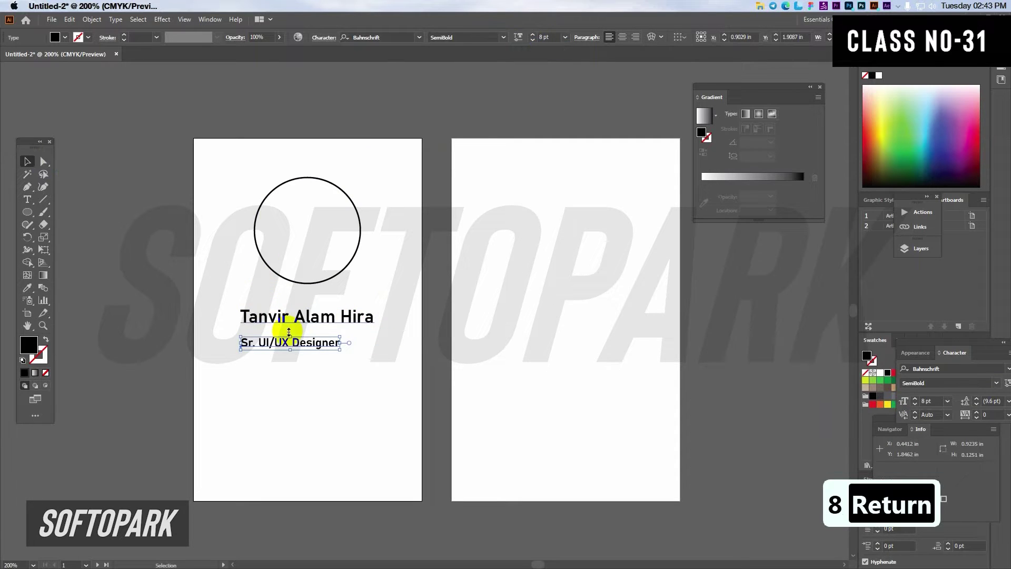
left_click(504, 37)
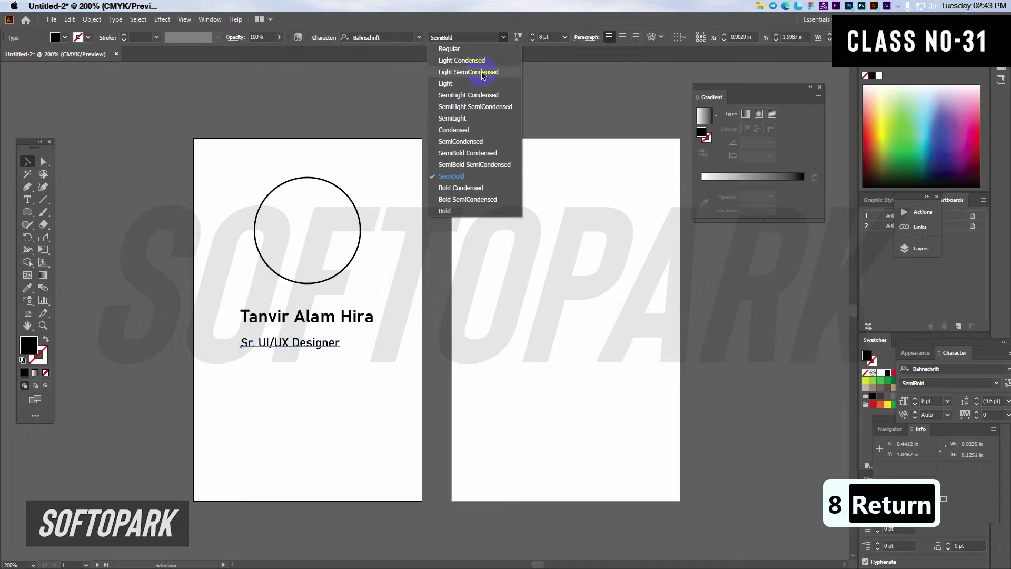
left_click(462, 84)
left_click_drag(308, 342, 322, 332)
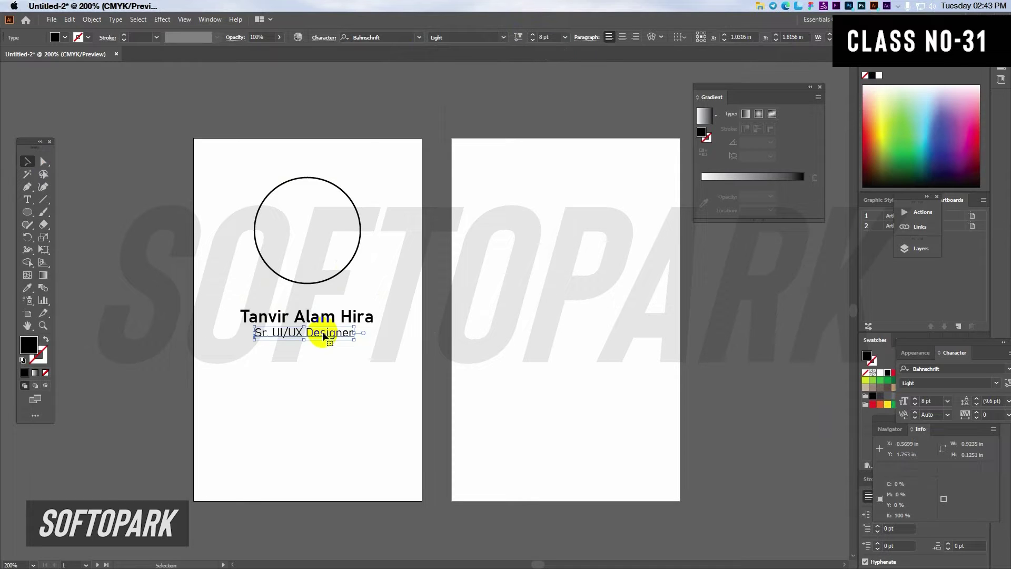
scroll(300, 360, "down", 2)
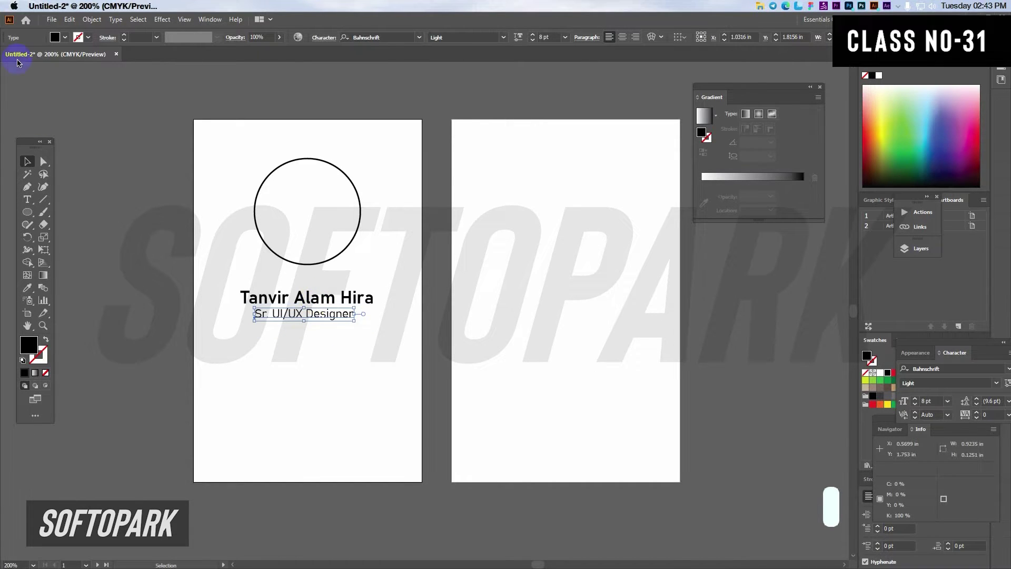
Step: Place softopark_logo_fff_01.png from the Softopark (E:) drive onto the front card
left_click(52, 19)
left_click(92, 192)
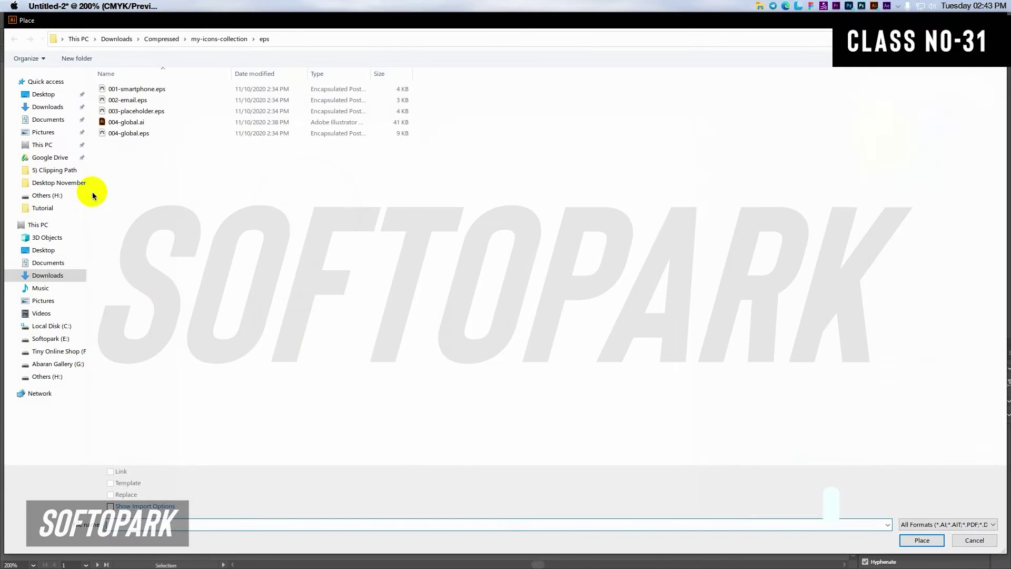
left_click(79, 337)
scroll(710, 191, "down", 10)
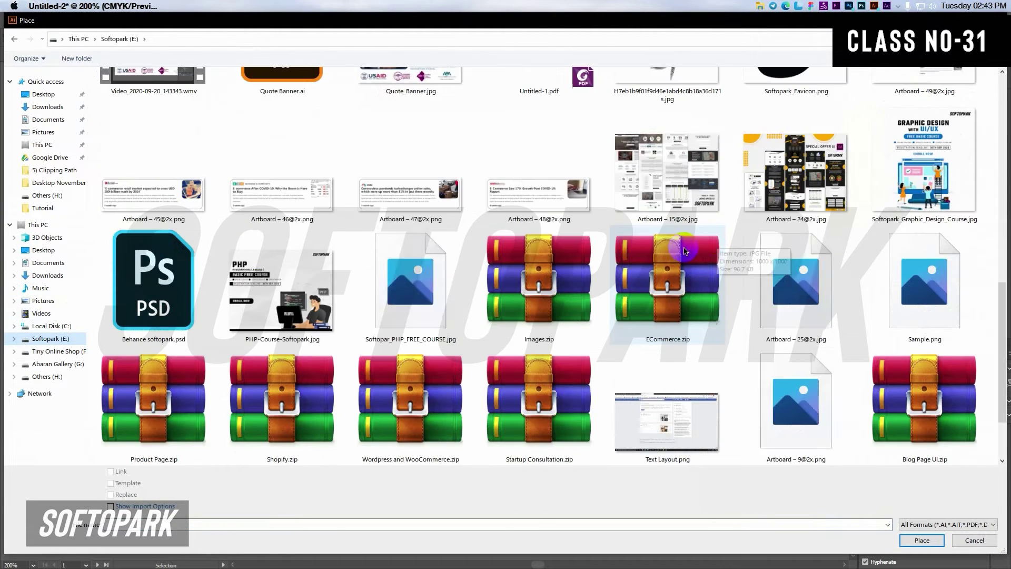
scroll(745, 225, "up", 6)
left_click(947, 39)
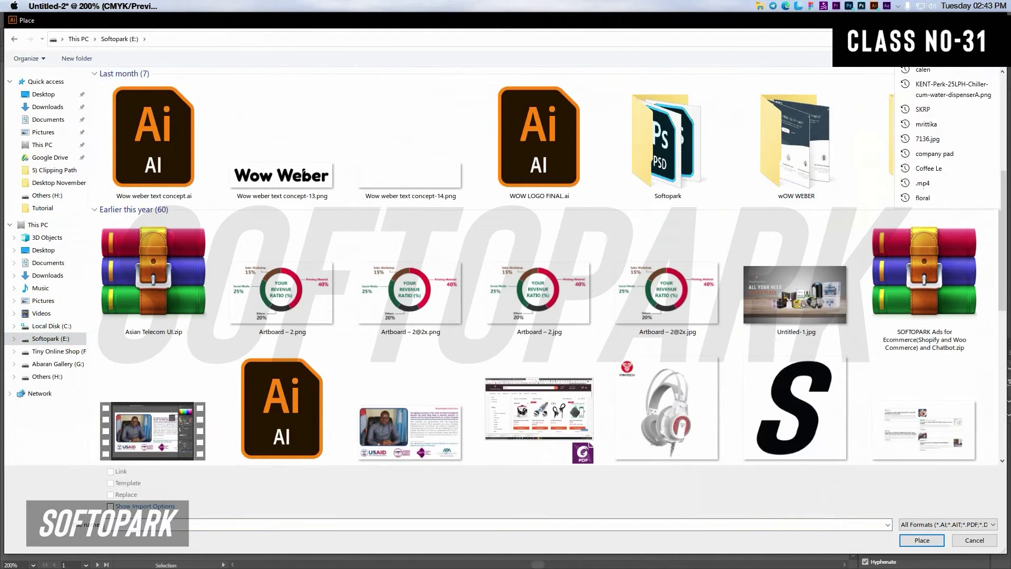
type("softo")
key("BackSpace")
key("BackSpace")
key("BackSpace")
key("BackSpace")
key("BackSpace")
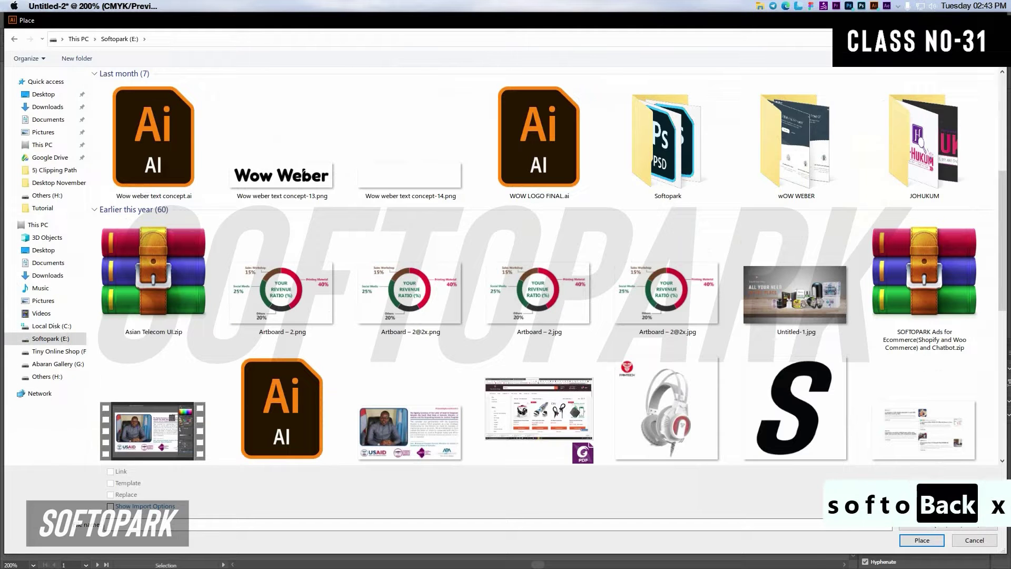
key("Tab")
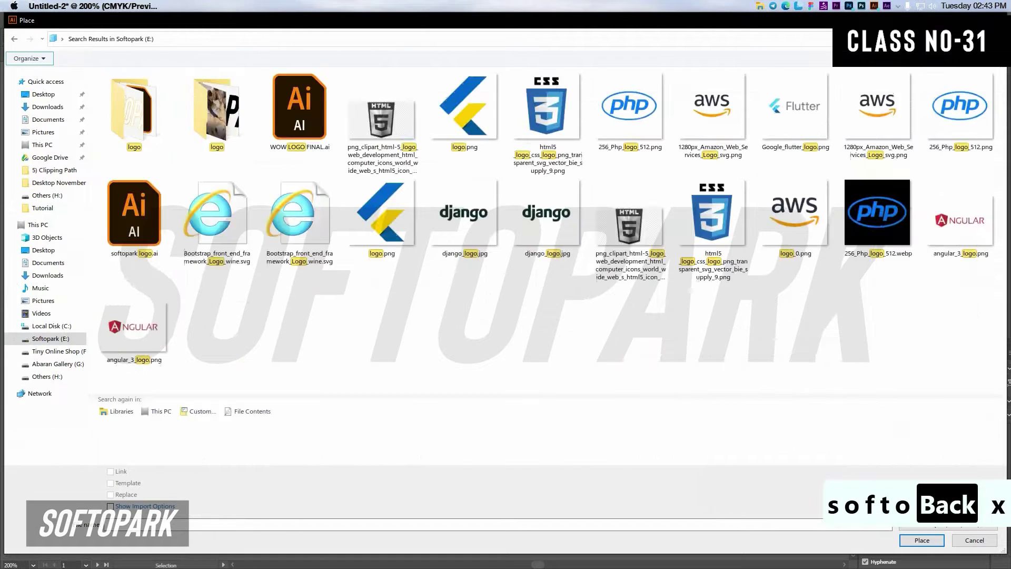
scroll(789, 350, "down", 2)
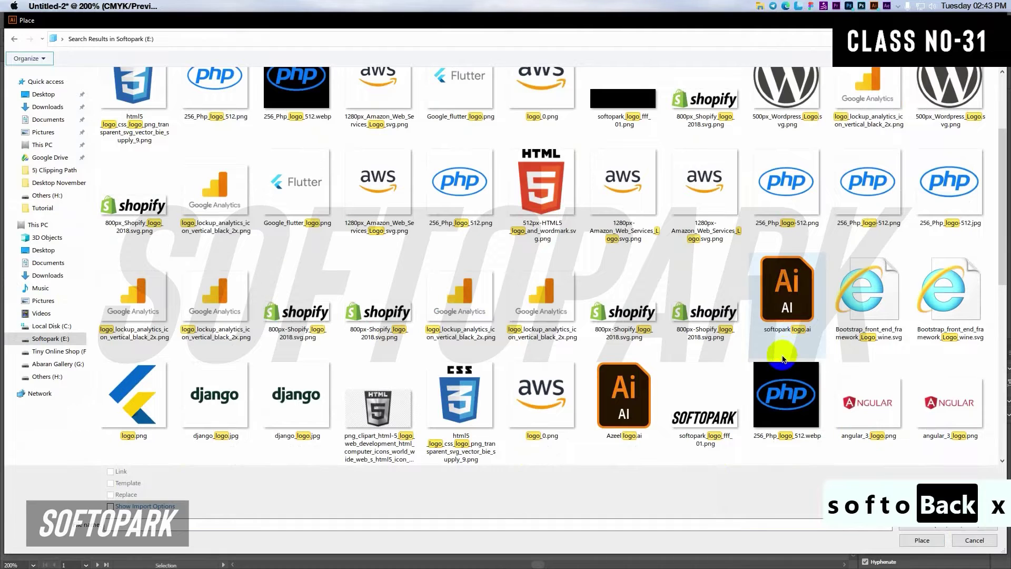
double_click(705, 406)
left_click(286, 295)
left_click_drag(286, 294, 420, 361)
Step: Scale the logo down to about 1.6 in wide and lower it to the card bottom
scroll(612, 396, "down", 3)
left_click_drag(733, 416, 495, 407)
scroll(525, 417, "up", 2)
left_click_drag(822, 382, 565, 377)
scroll(493, 390, "up", 1)
left_click_drag(518, 380, 520, 400)
scroll(513, 329, "down", 1)
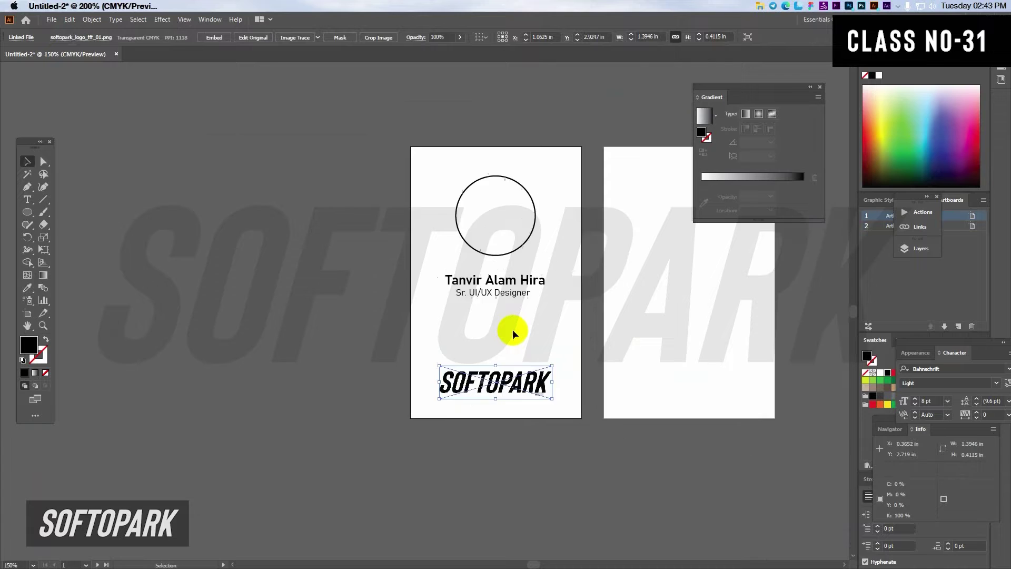
scroll(425, 371, "up", 2)
left_click(387, 174)
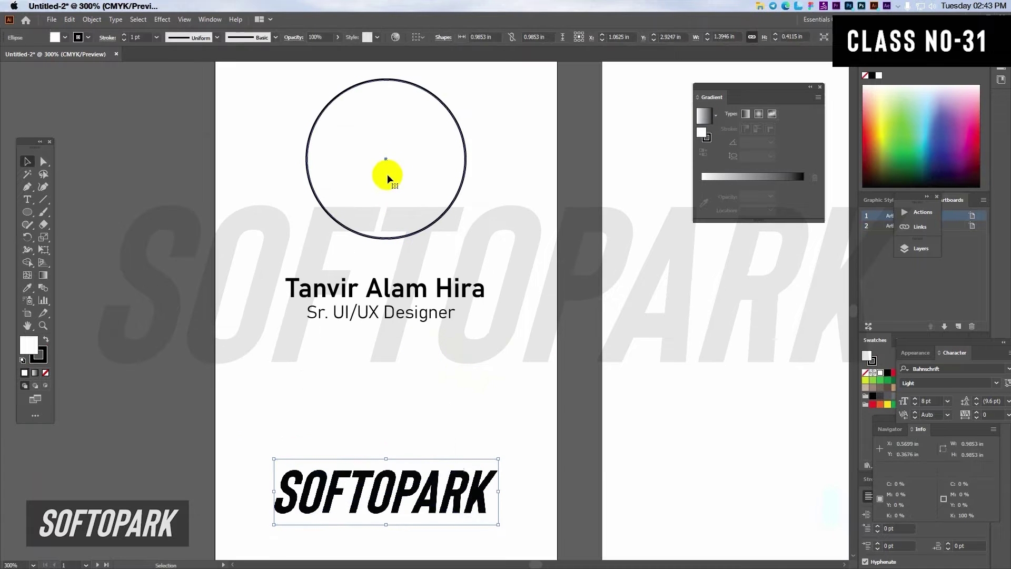
Step: Place the portrait photo from the Others (H:) drive at the circle's top-left corner
scroll(387, 174, "up", 3)
left_click(52, 19)
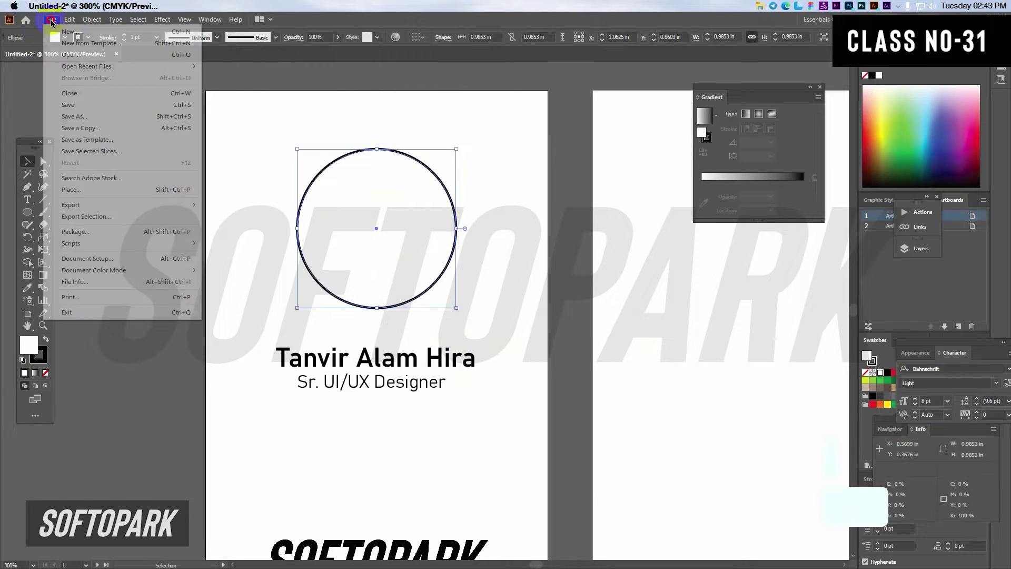
left_click(75, 191)
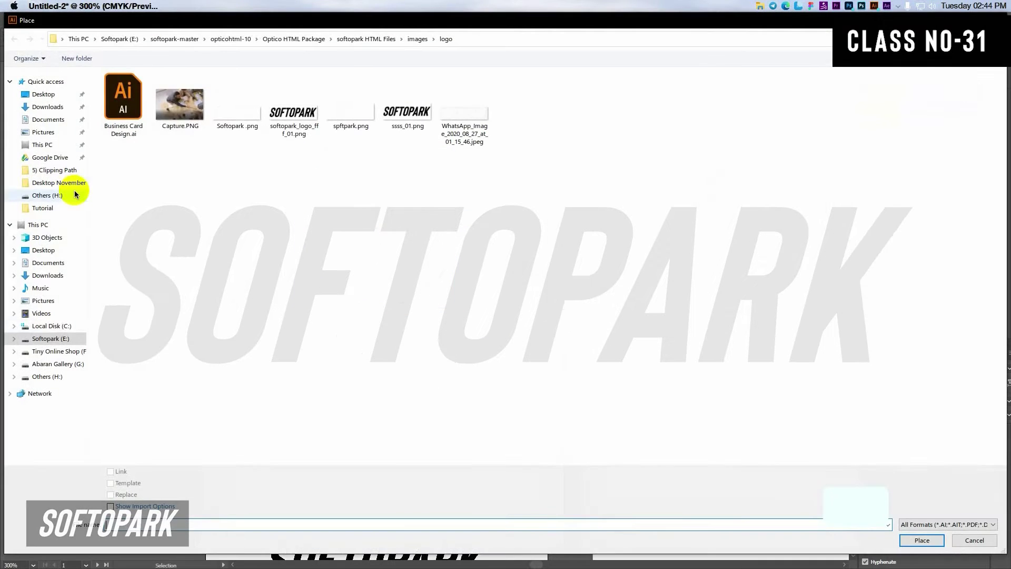
left_click(55, 377)
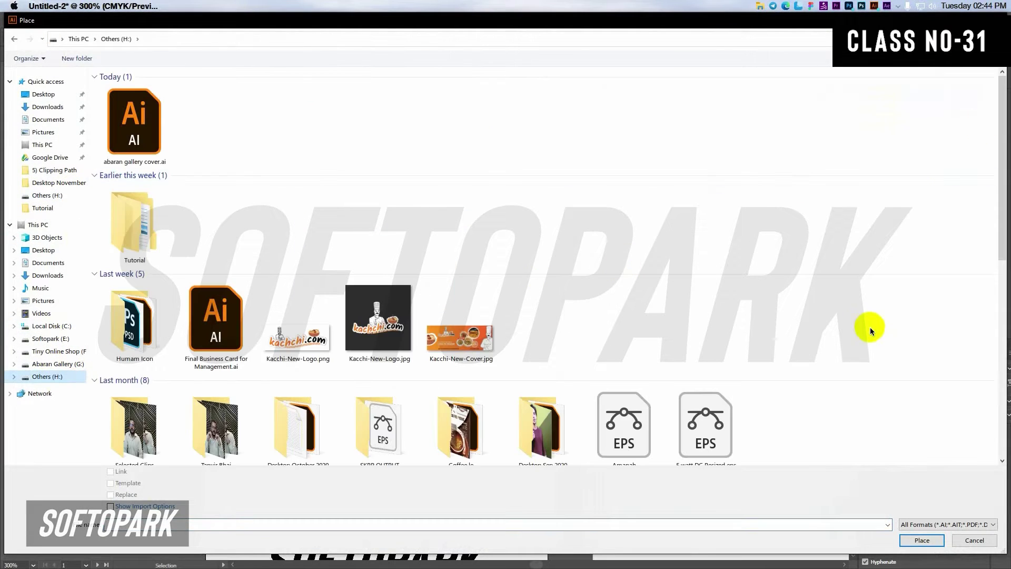
scroll(869, 329, "down", 10)
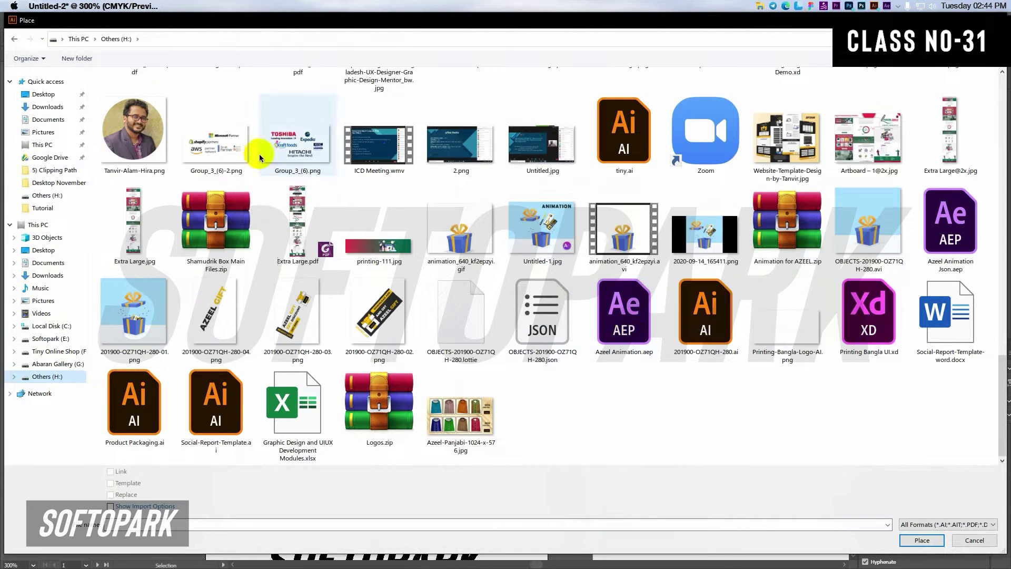
scroll(137, 148, "up", 5)
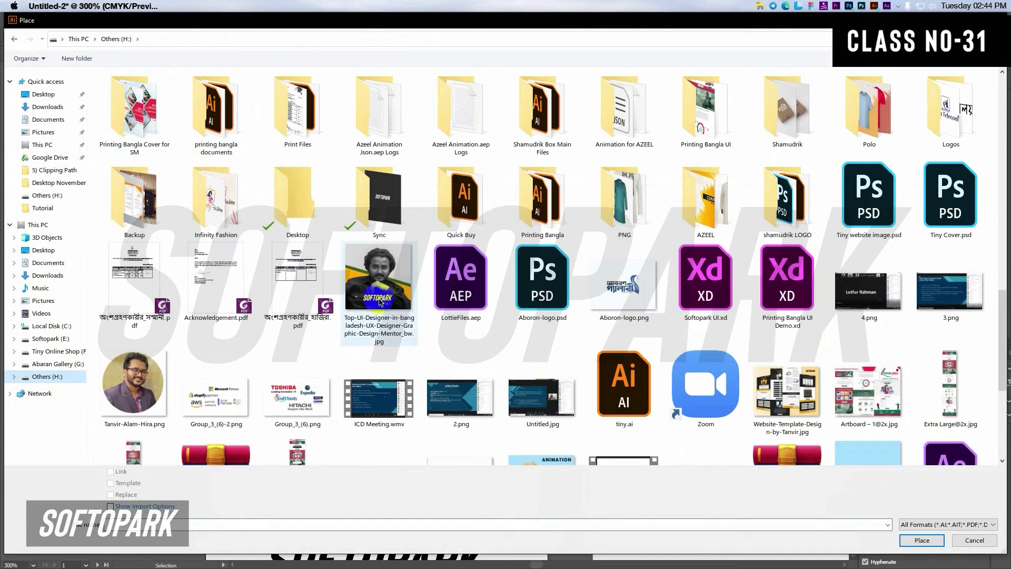
scroll(380, 301, "down", 3)
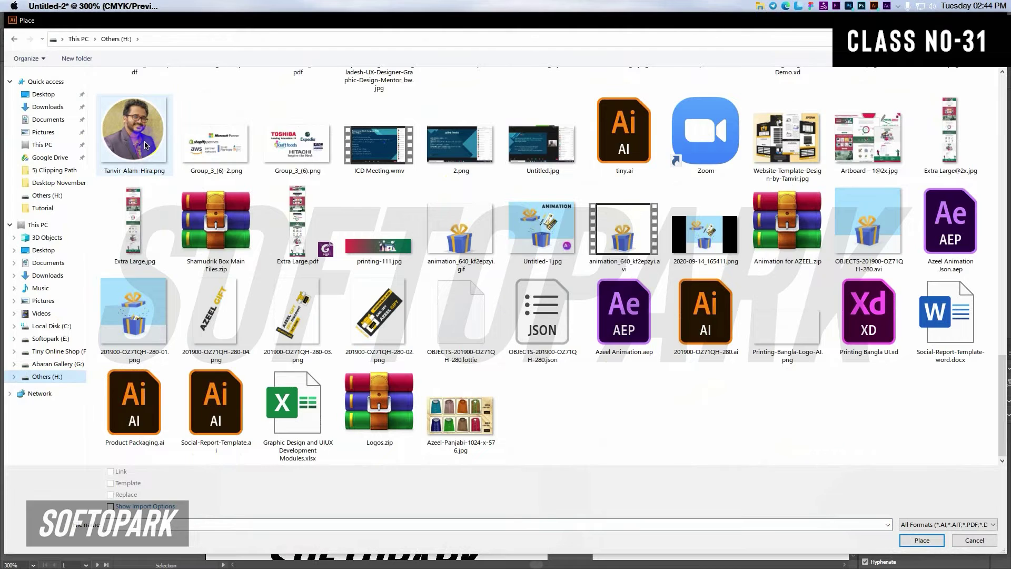
double_click(146, 146)
left_click(313, 191)
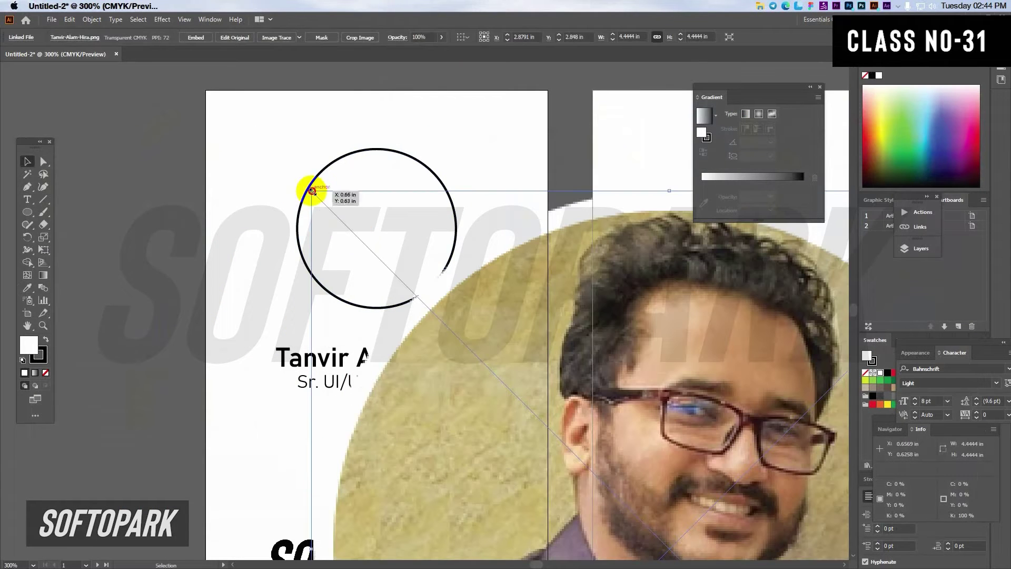
Step: Shrink the portrait photo over the circle and bring the circle to the front
left_click_drag(312, 191, 350, 313)
left_click_drag(476, 394, 384, 235)
right_click(359, 213)
left_click(346, 225)
left_click(299, 246)
right_click(299, 247)
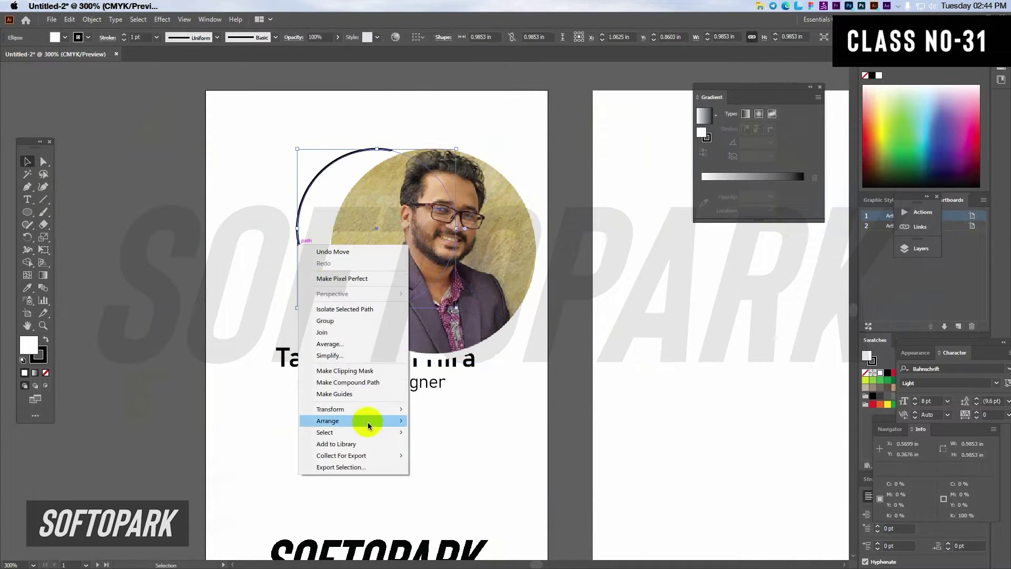
mouse_move(406, 419)
left_click(440, 419)
left_click_drag(504, 273, 463, 263)
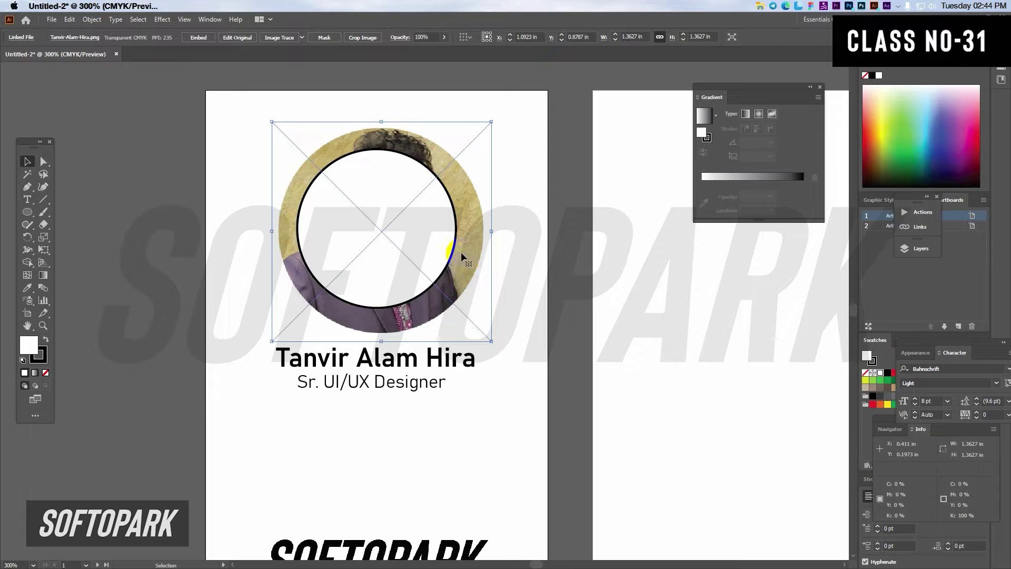
left_click(530, 265)
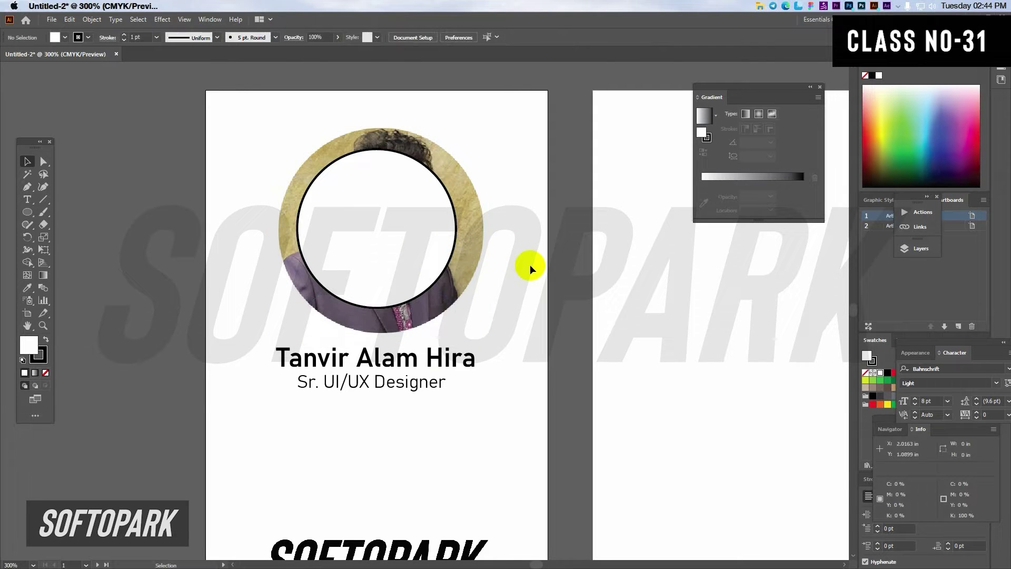
Step: Enlarge the circle to about 1.1953 in and centre the photo behind it
left_click(433, 251)
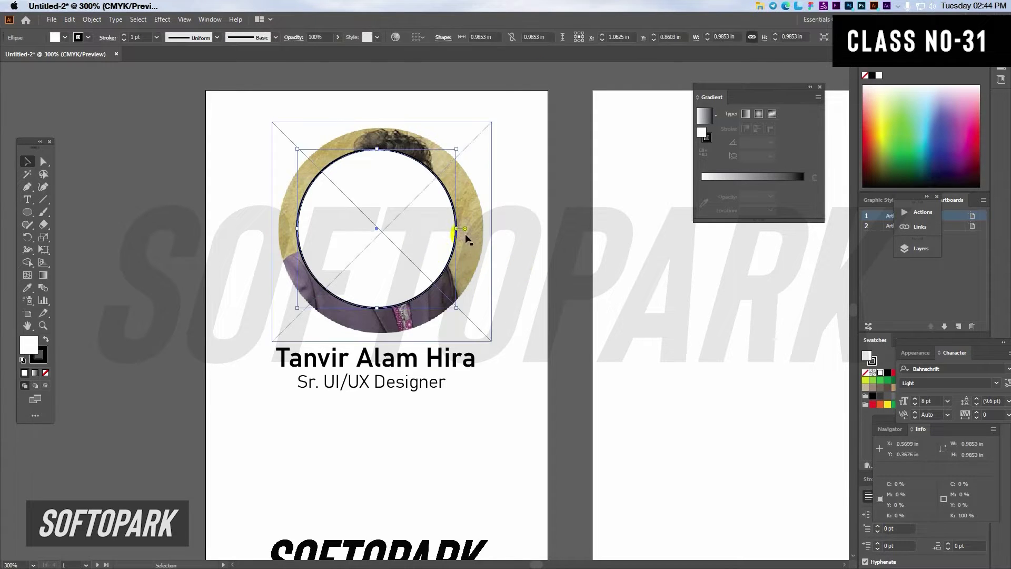
left_click_drag(456, 229, 479, 229)
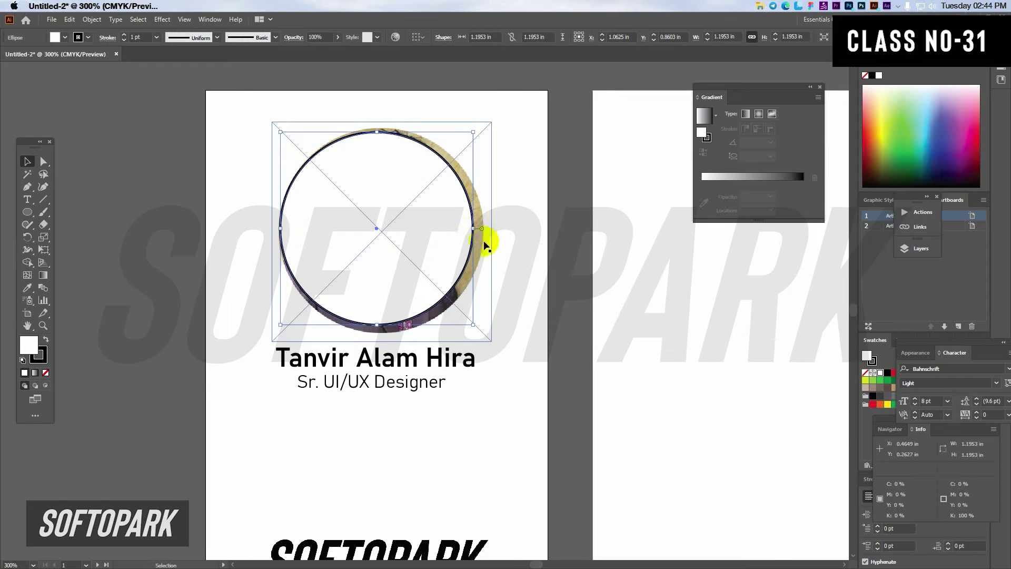
left_click(483, 245)
key("Left")
key("Left")
key("Left")
key("Up")
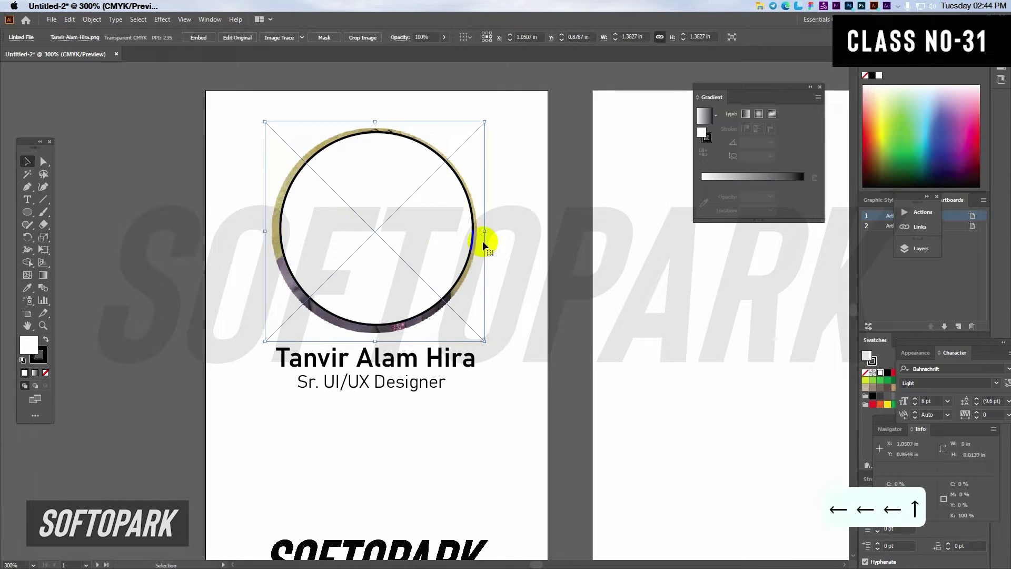
key("Right")
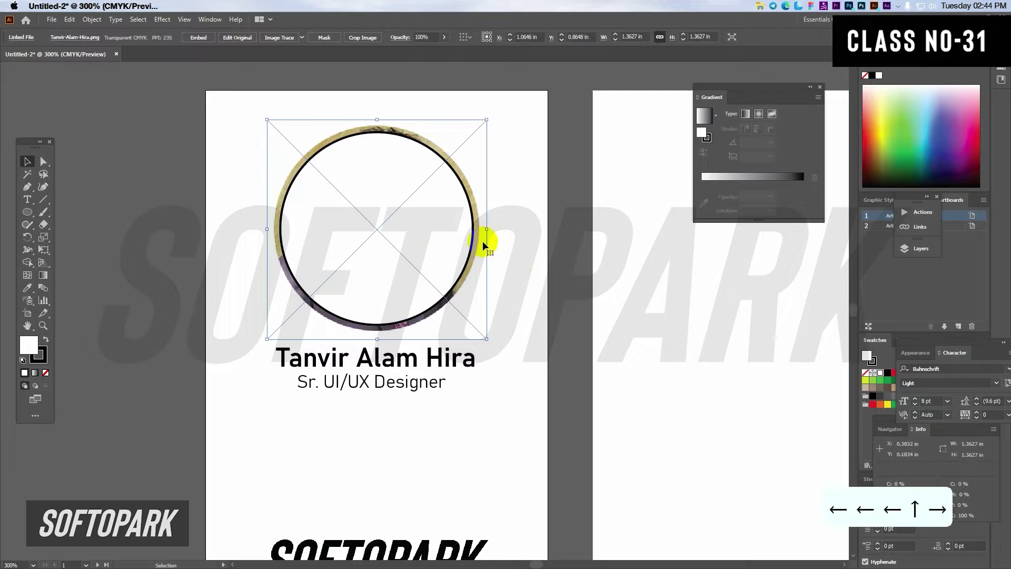
left_click(214, 232)
Step: Select both the circle and the photo behind it
left_click(330, 240)
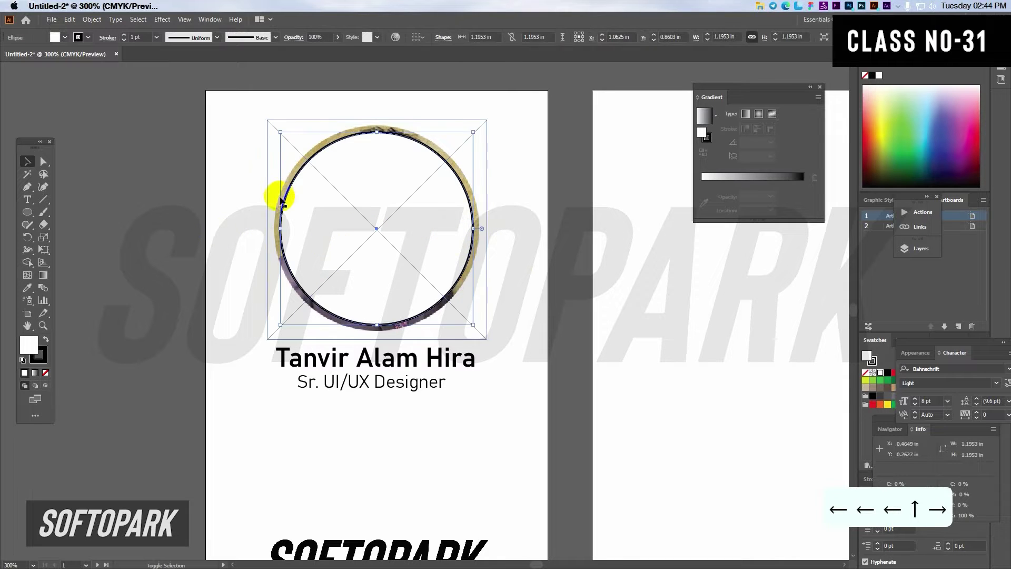
left_click(275, 201, "shift")
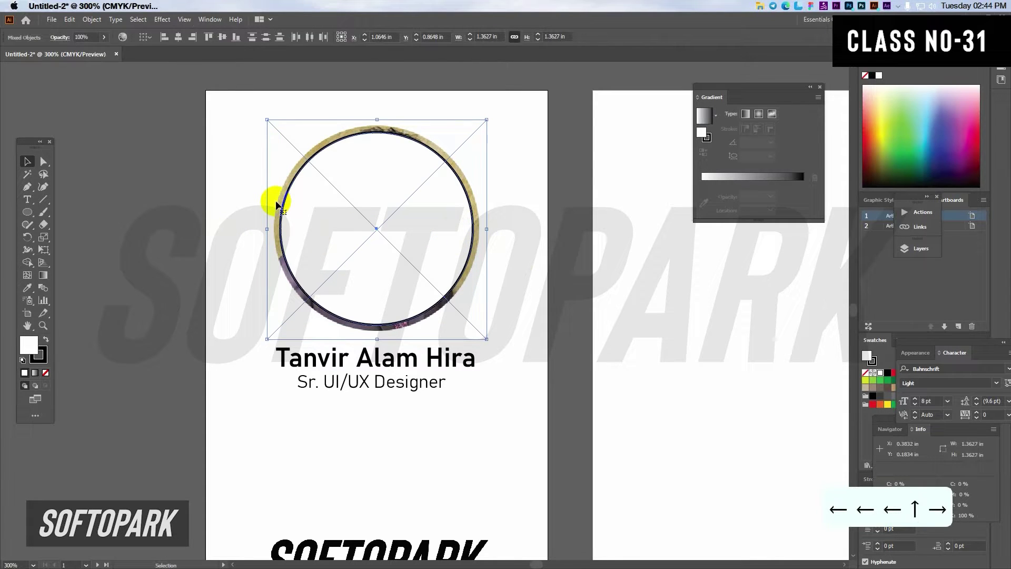
left_click(208, 256)
left_click(293, 262)
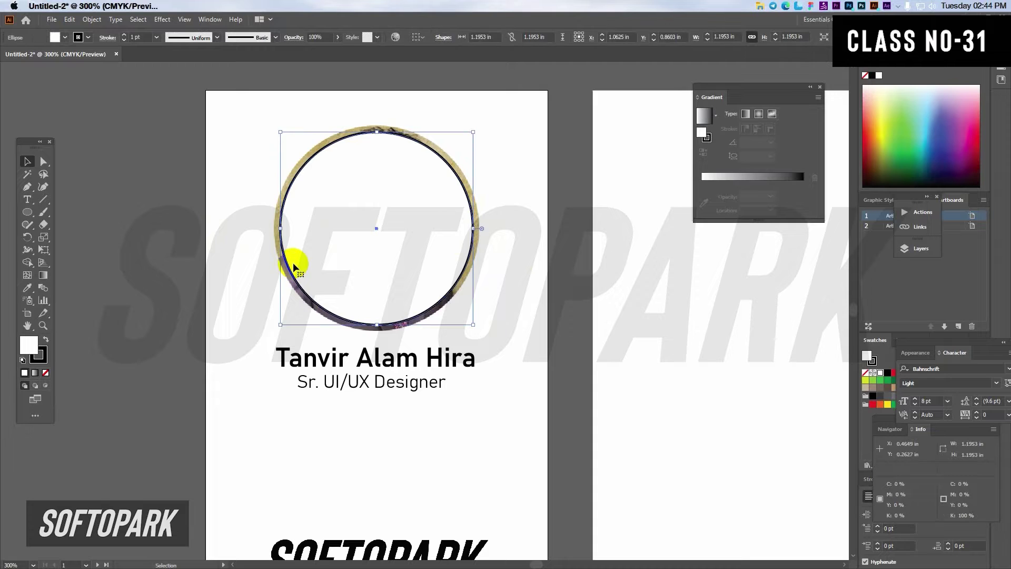
left_click(518, 267)
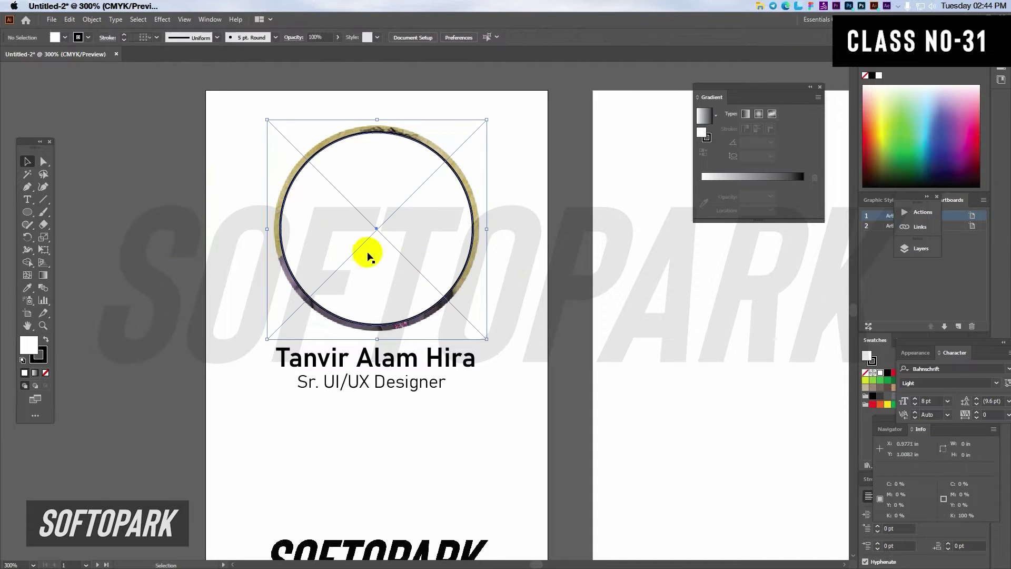
left_click(279, 232)
left_click(279, 240, "shift")
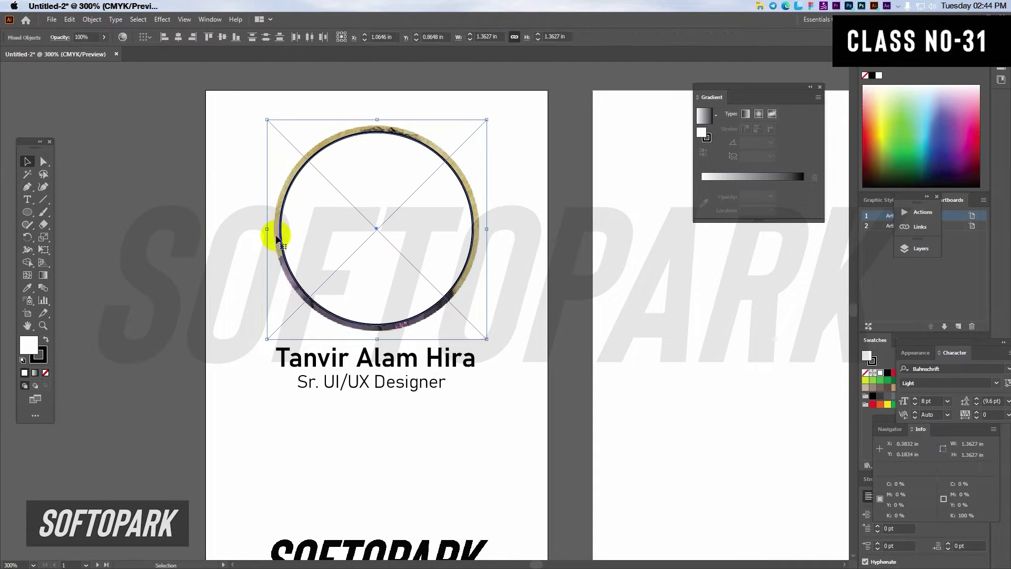
Step: Make a clipping mask of the circle and resize the photo inside to about 1.24 in
right_click(301, 213)
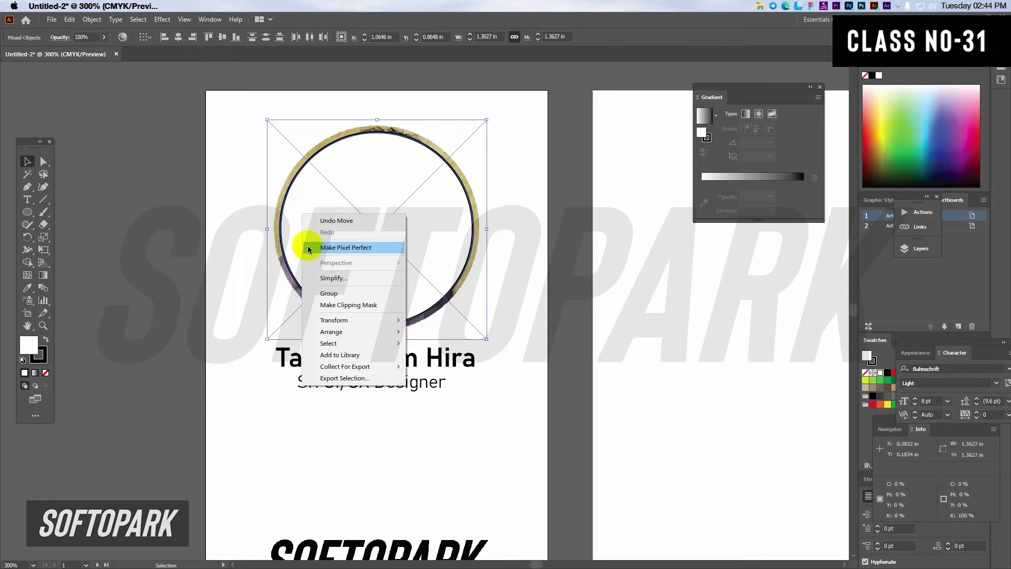
left_click(339, 306)
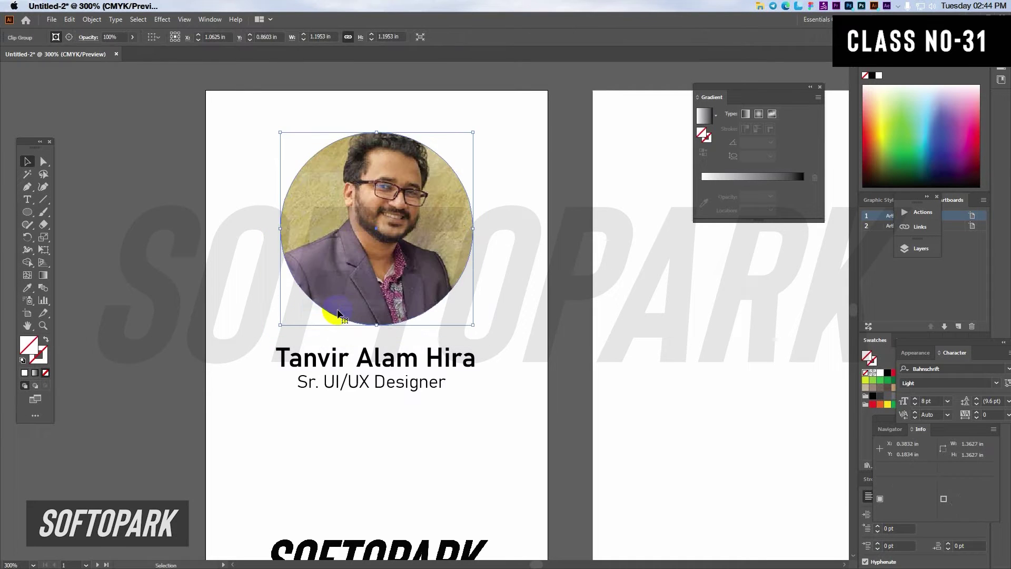
double_click(389, 251)
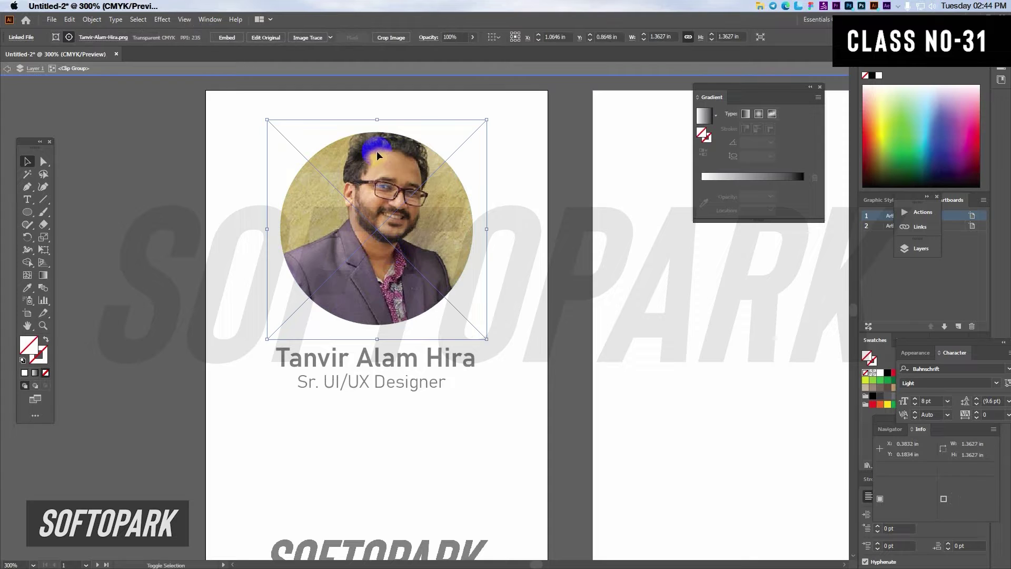
left_click_drag(383, 125, 381, 128)
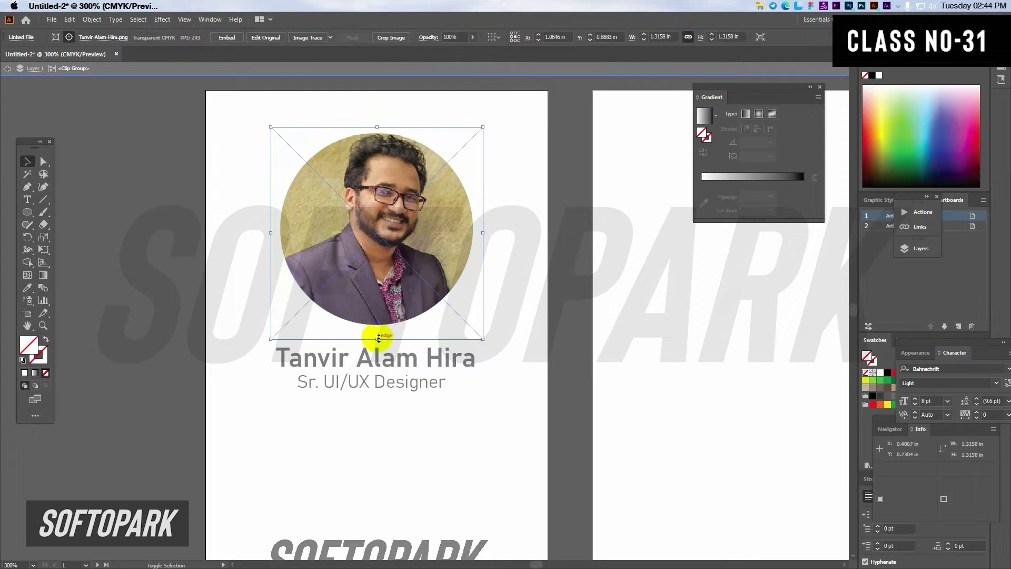
left_click_drag(377, 338, 375, 332)
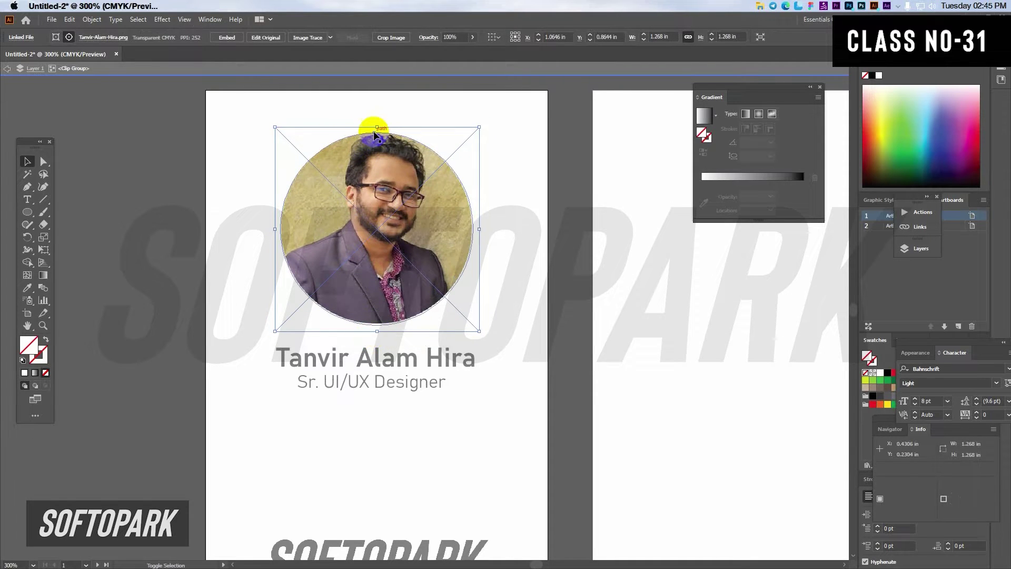
left_click_drag(374, 124, 391, 139)
left_click_drag(375, 130, 374, 126)
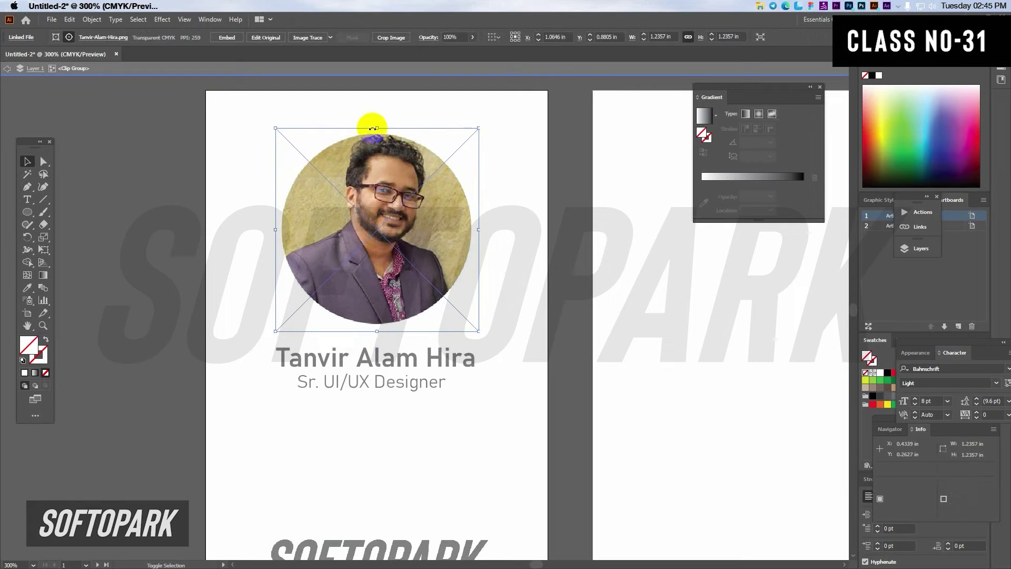
Step: Exit isolation mode, then re-enter the round photo group
double_click(570, 298)
scroll(570, 305, "down", 2)
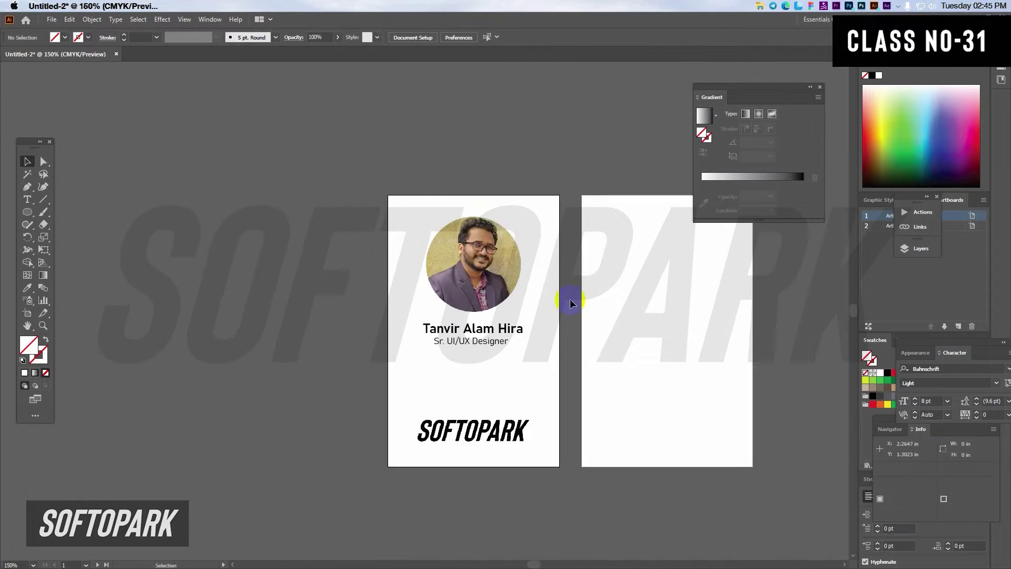
scroll(548, 274, "up", 2)
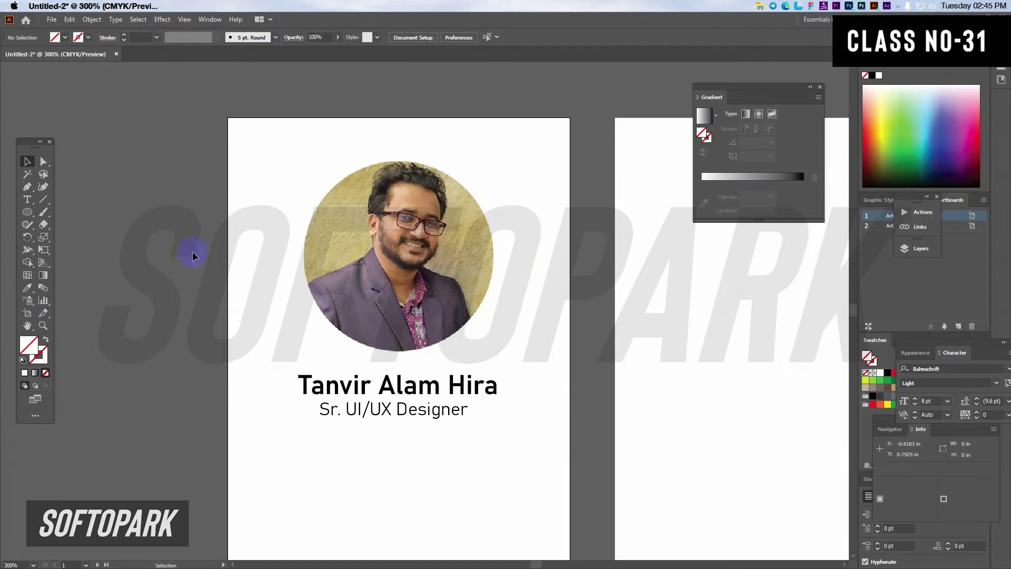
double_click(319, 313)
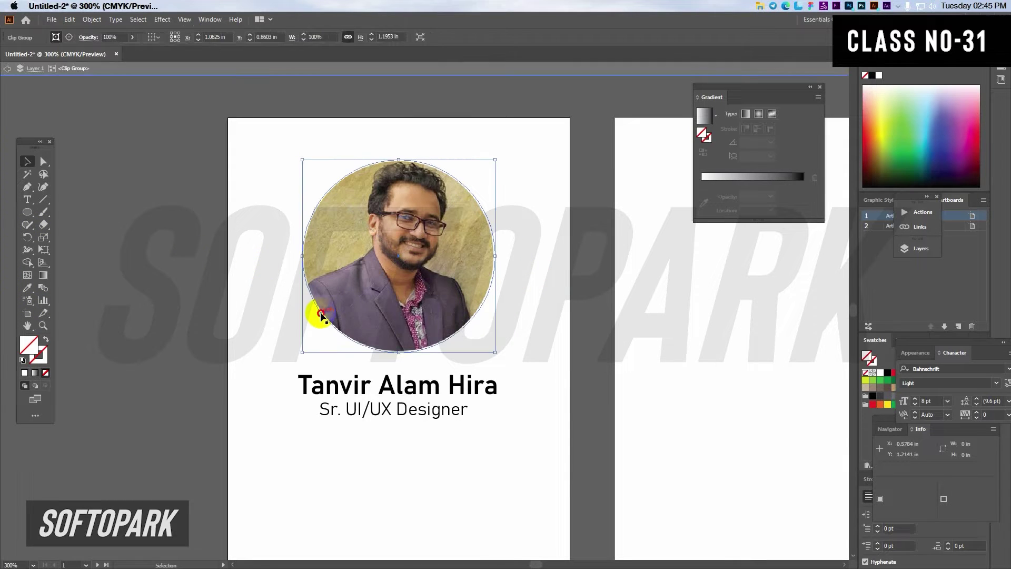
Step: Paste a copy of the clipping circle in front with a 2 pt black stroke
left_click(320, 314)
key("ctrl+c")
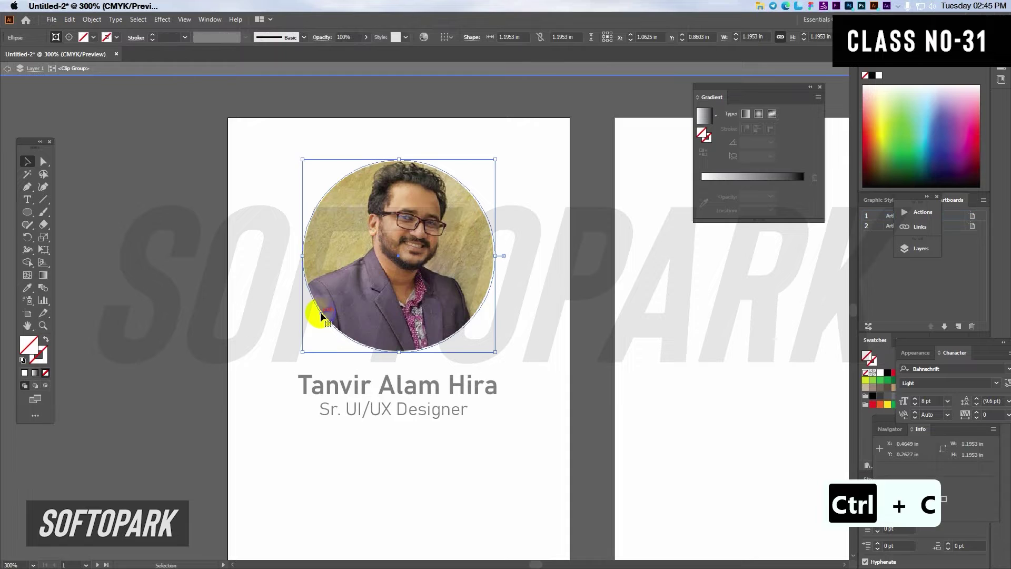
double_click(573, 319)
key("ctrl+f")
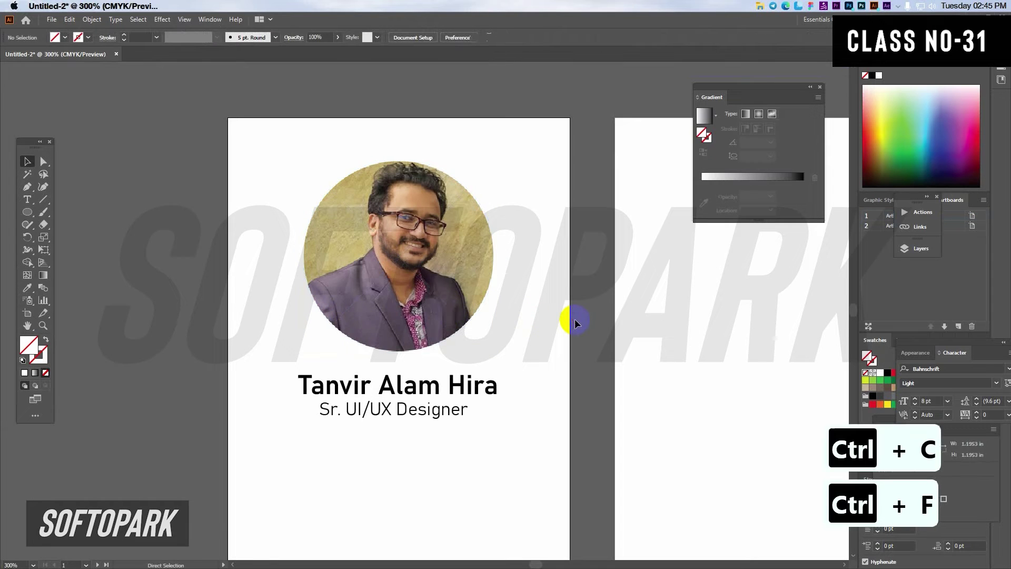
left_click(92, 40)
left_click(30, 56)
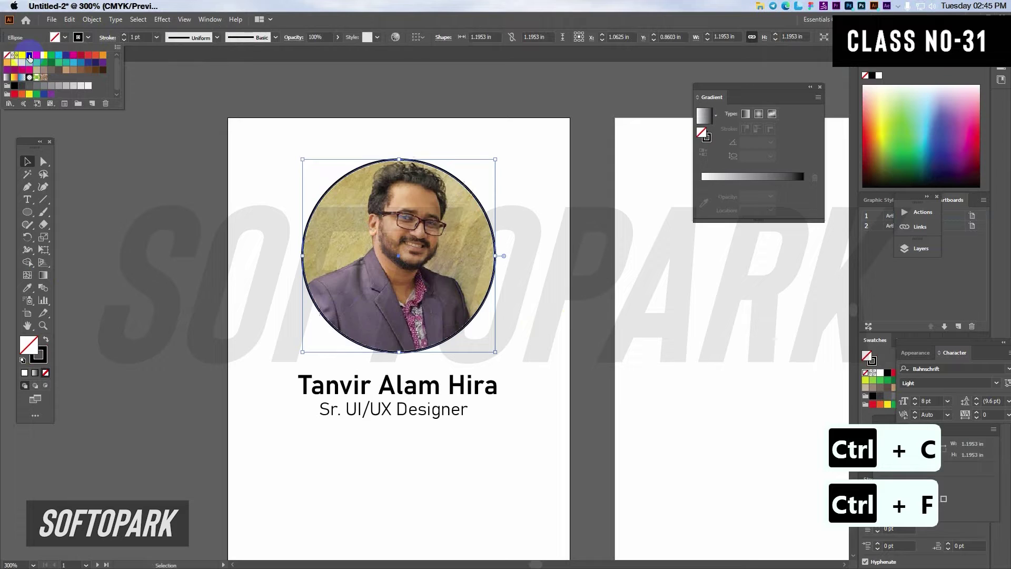
left_click(125, 35)
left_click(125, 35)
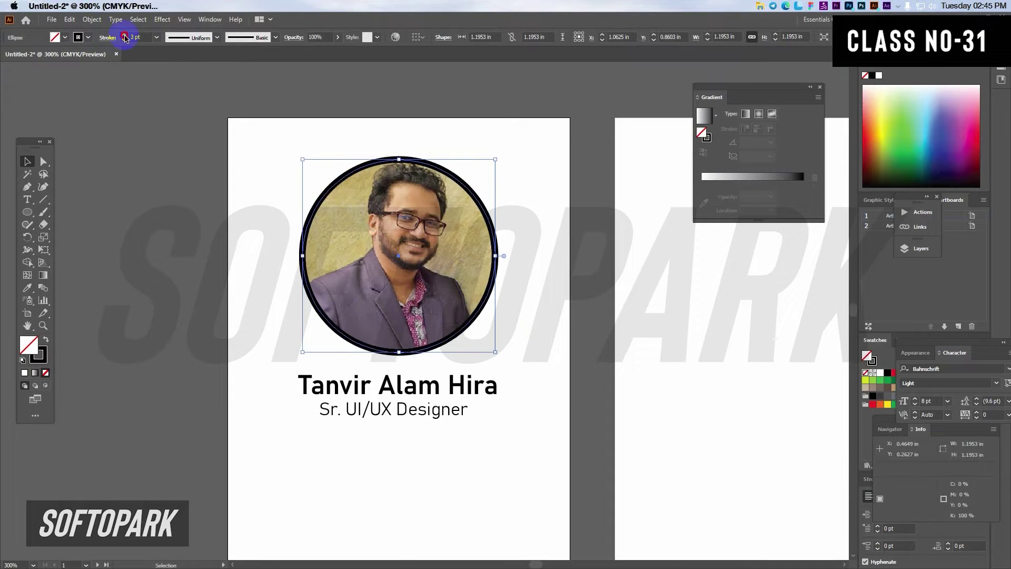
left_click(125, 36)
left_click(125, 41)
left_click(124, 41)
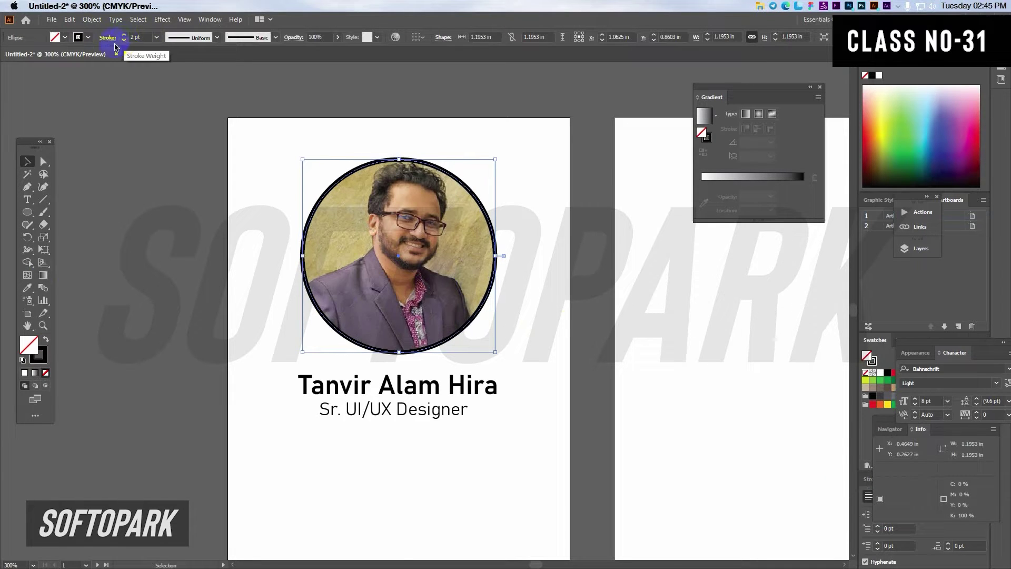
left_click(27, 160)
Step: Shrink the outlined portrait and its circle about their centre
left_click(158, 240)
scroll(158, 241, "down", 1)
left_click_drag(169, 249, 166, 228)
left_click_drag(298, 225, 407, 270)
left_click_drag(382, 228, 371, 229)
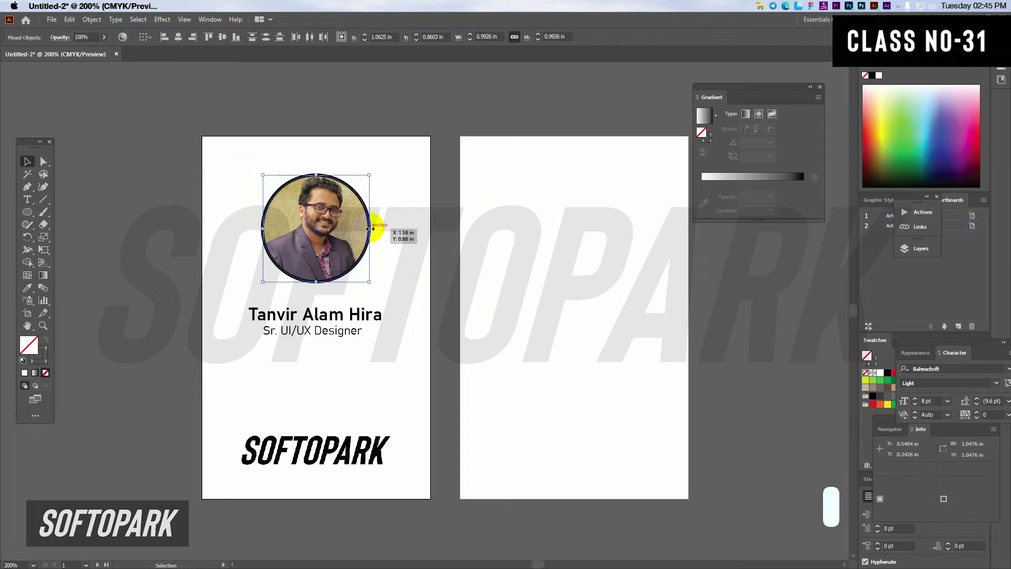
Step: Move the name and title up beneath the portrait, then copy the title onto the second card
left_click(331, 321)
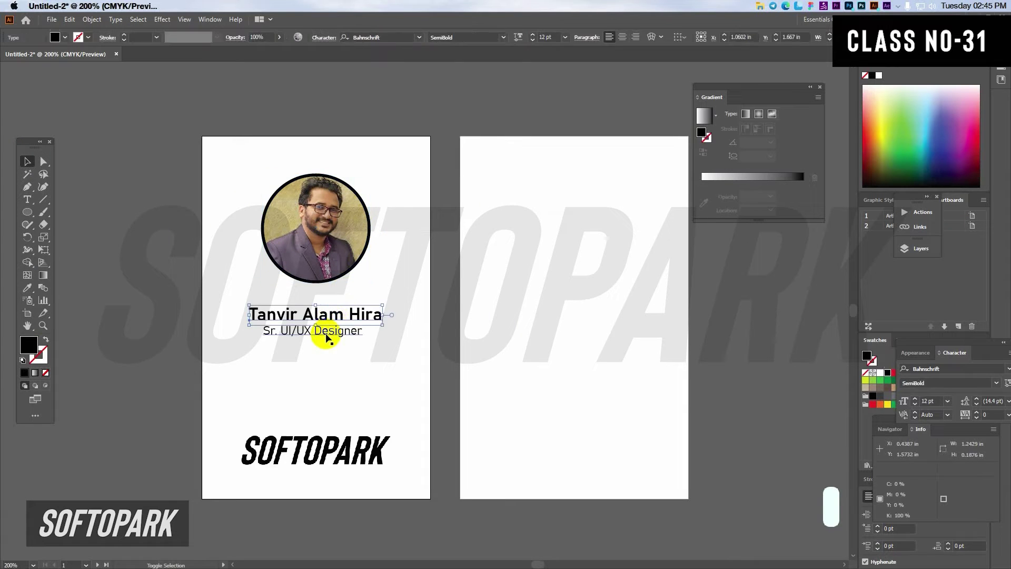
left_click_drag(332, 323, 332, 306)
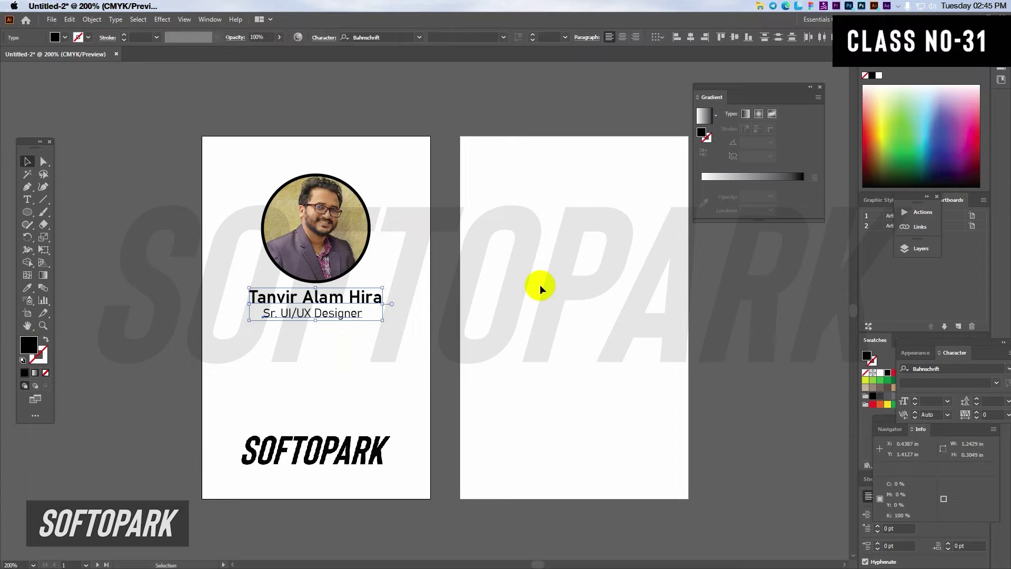
left_click(118, 232)
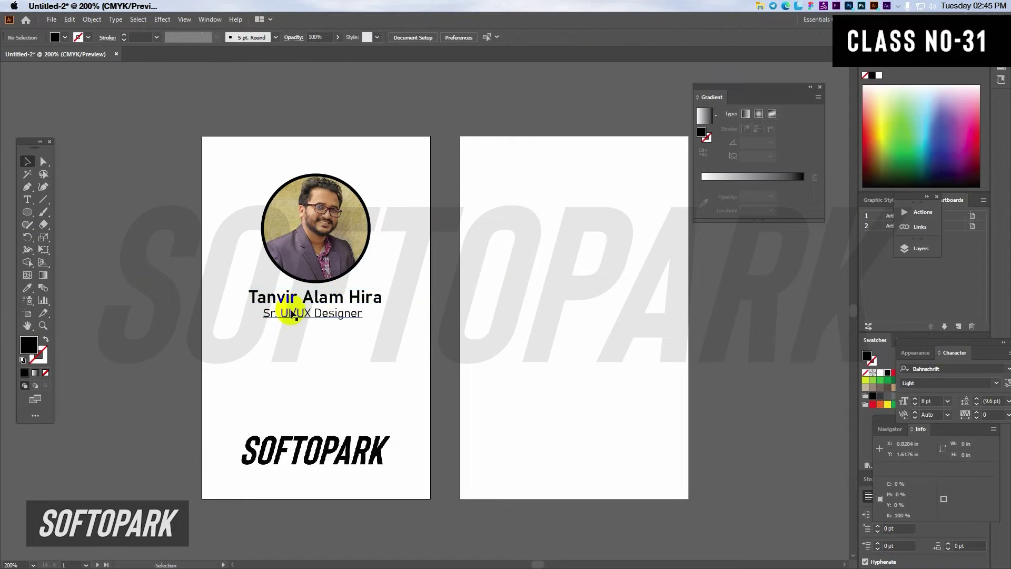
left_click(298, 318)
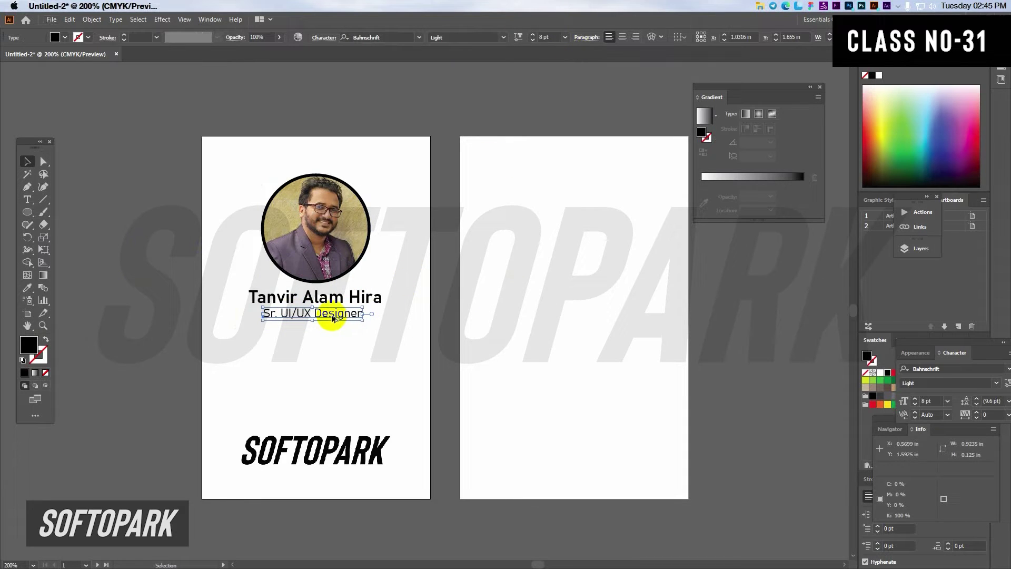
left_click_drag(332, 318, 546, 169)
Step: Retype the copied title as two lines: 'Issue Date :' and 'Validity Date :'
triple_click(547, 168)
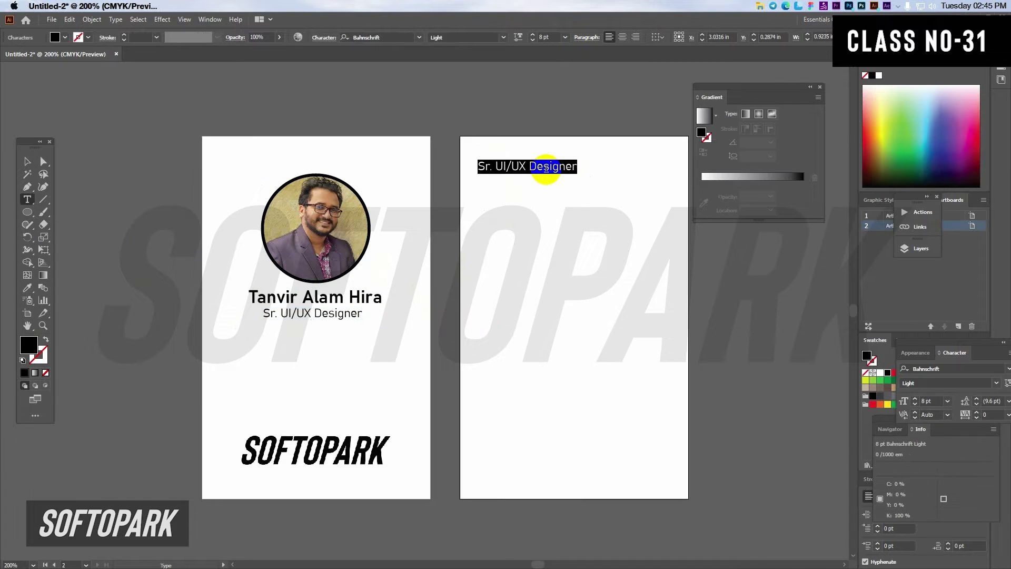
type("C")
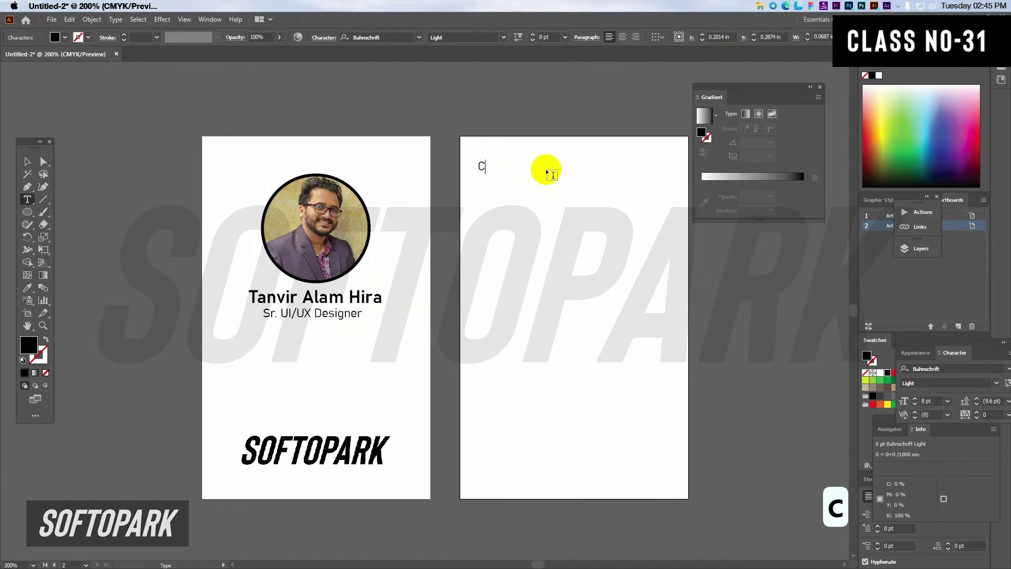
key("BackSpace")
type("Issue ")
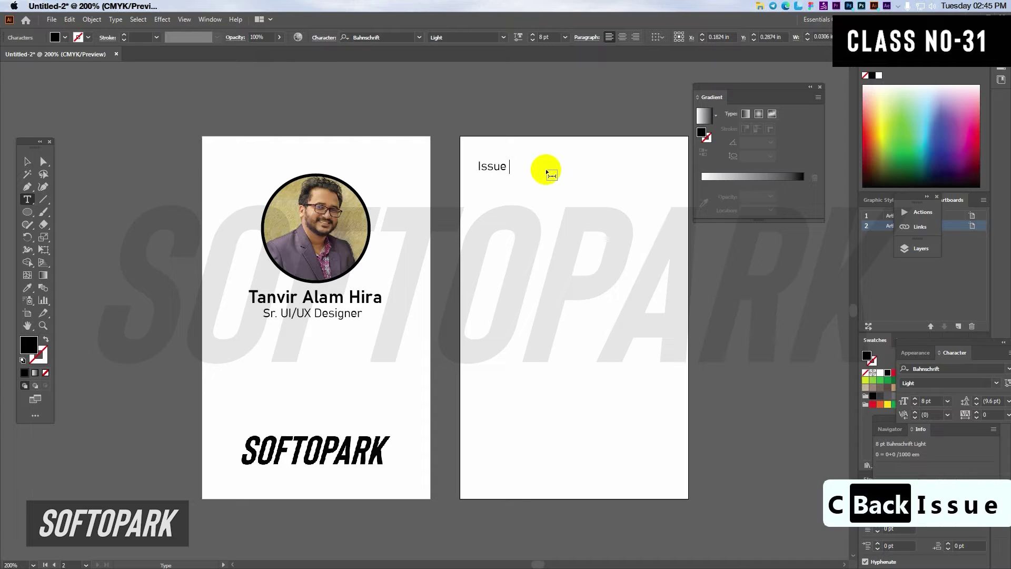
type("Date :")
key("Return")
type("Val")
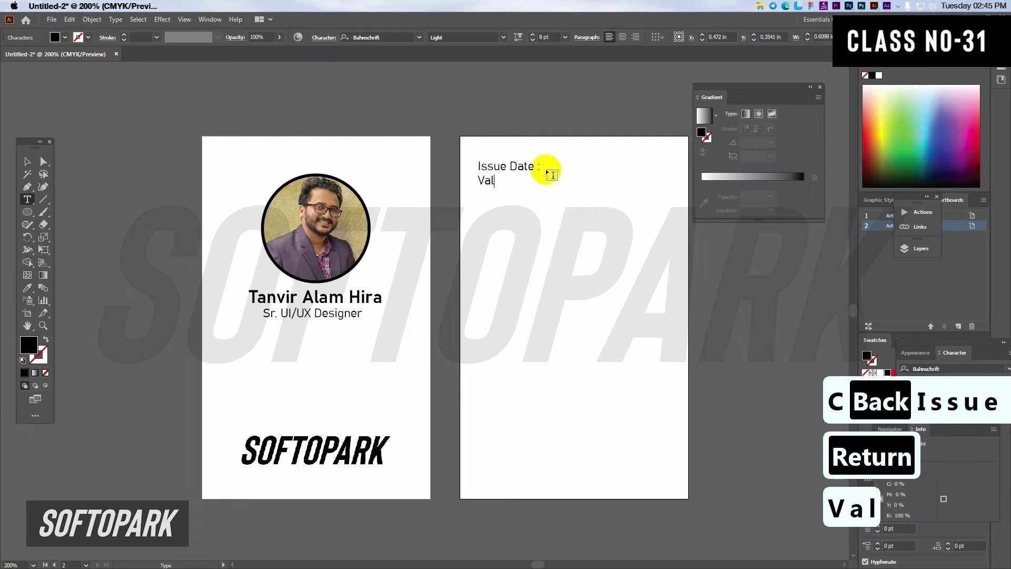
type("idity Date :")
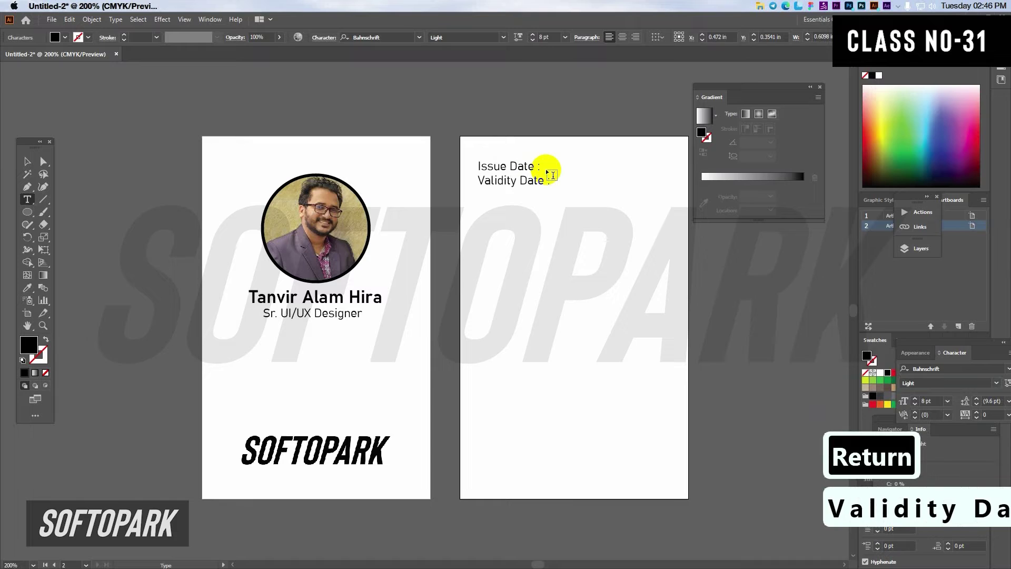
left_click(25, 163)
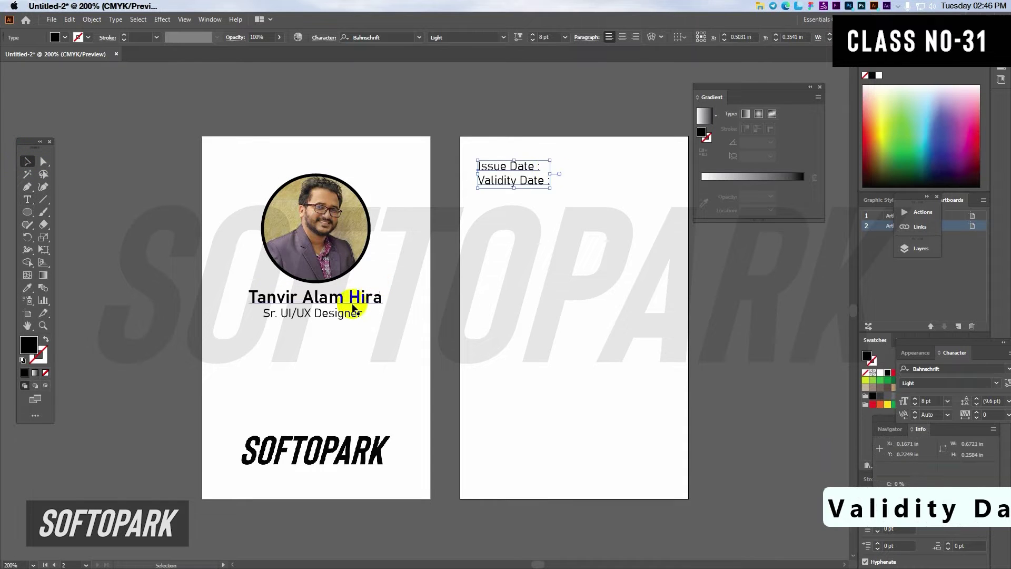
Step: Duplicate the job title line below itself and retype it as 'Blood Group : O+'
scroll(311, 317, "up", 1)
left_click_drag(313, 318, 329, 345)
double_click(329, 344)
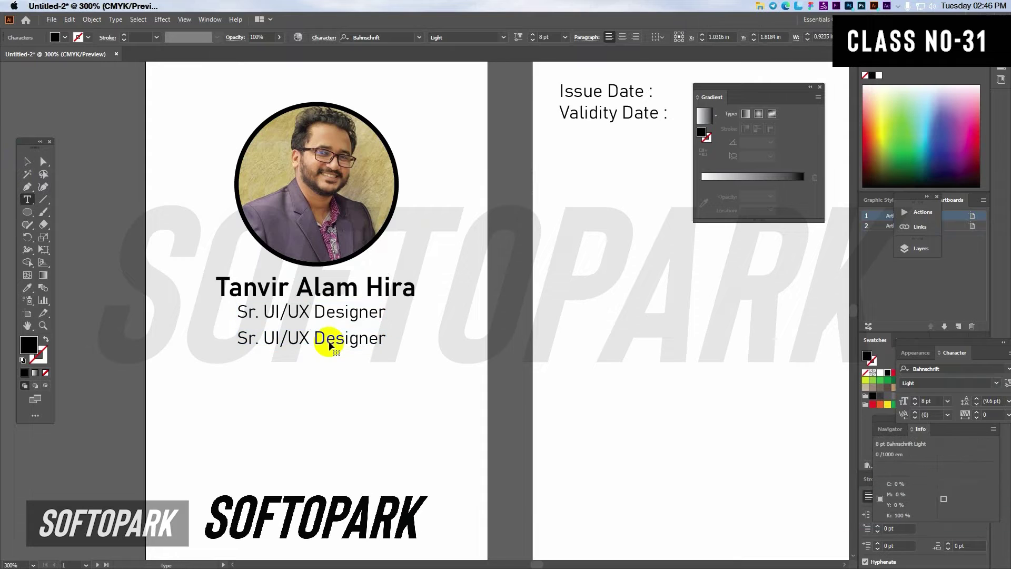
triple_click(329, 339)
type("Blood ")
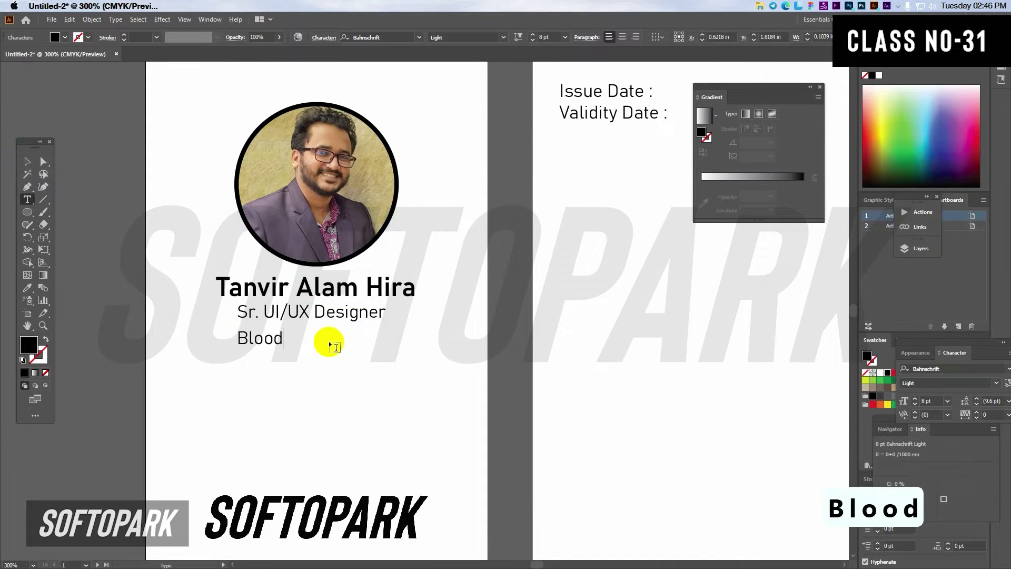
type("Group :")
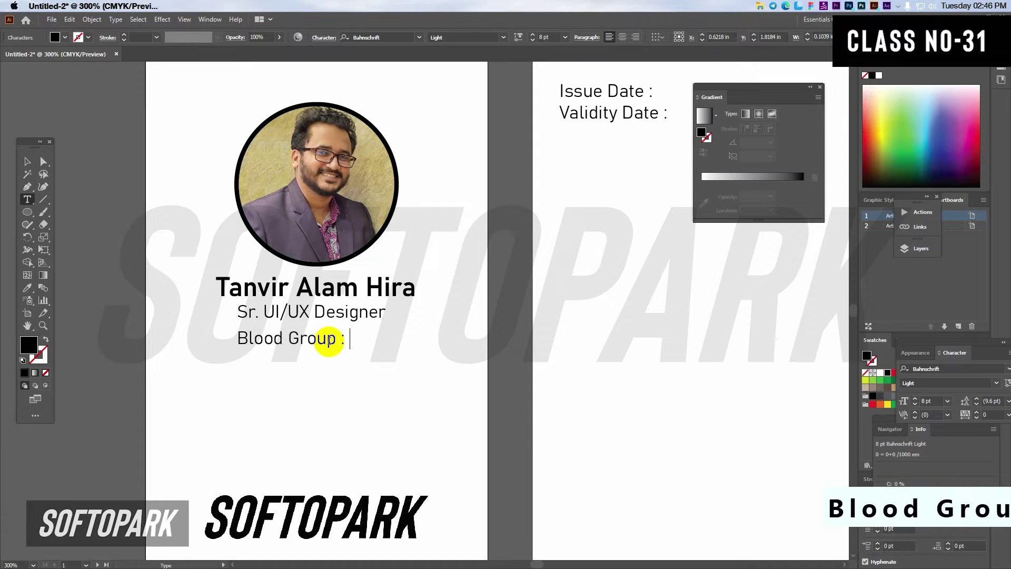
type(" O+")
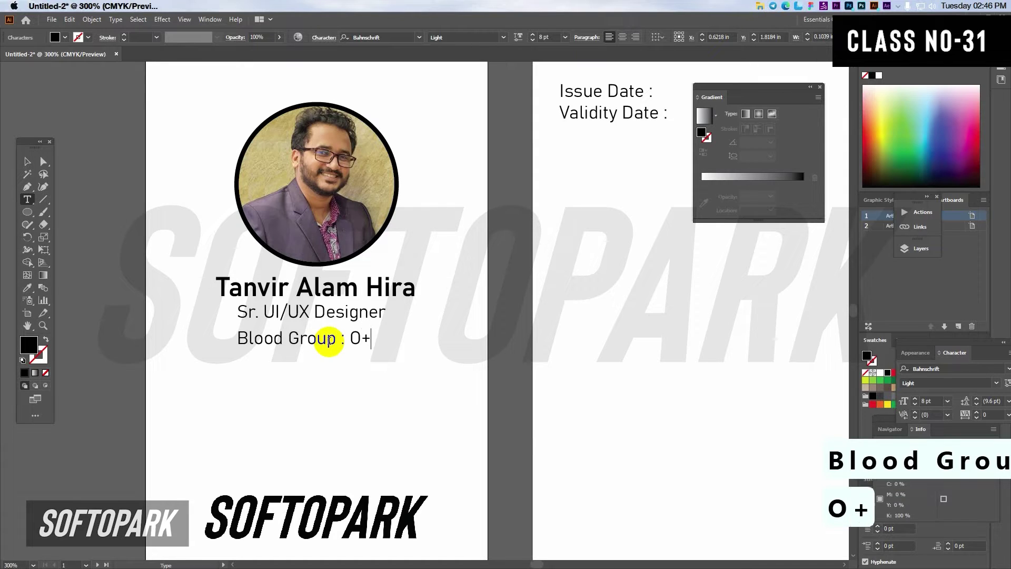
Step: Nudge the Blood Group line into place centred under the title
left_click(29, 162)
key("Right")
key("Right")
key("Right")
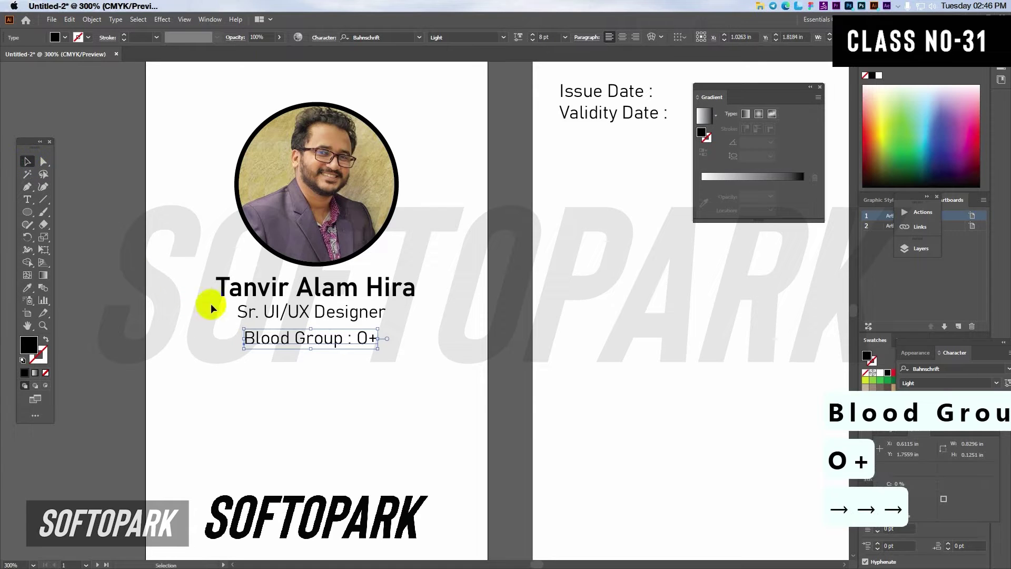
key("Up")
key("Up")
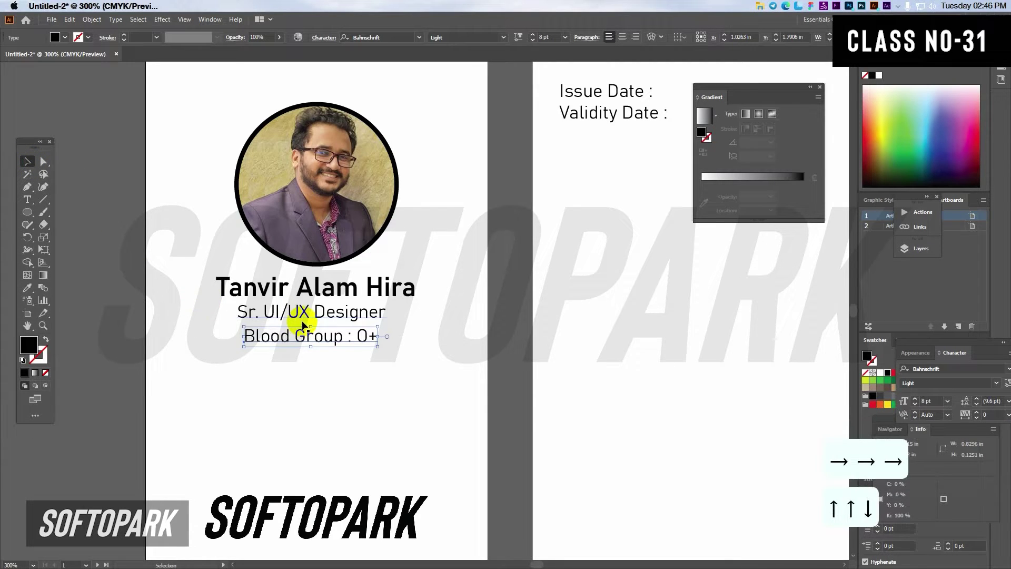
scroll(303, 324, "down", 2)
key("Down")
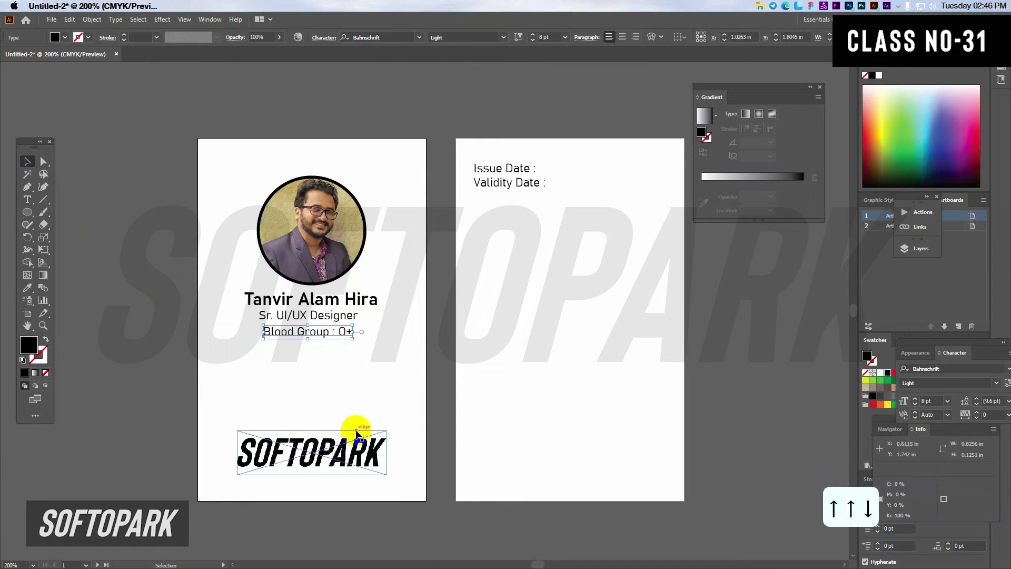
Step: Copy the SOFTOPARK logo and the title line onto the second card, title above logo
left_click(333, 462)
left_click_drag(333, 463, 587, 470)
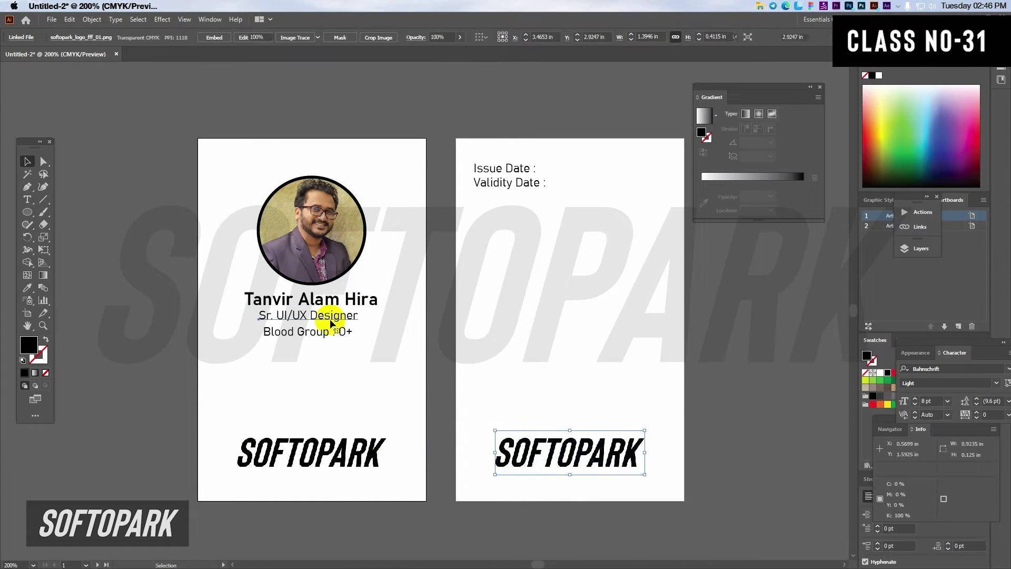
left_click_drag(331, 322, 586, 417)
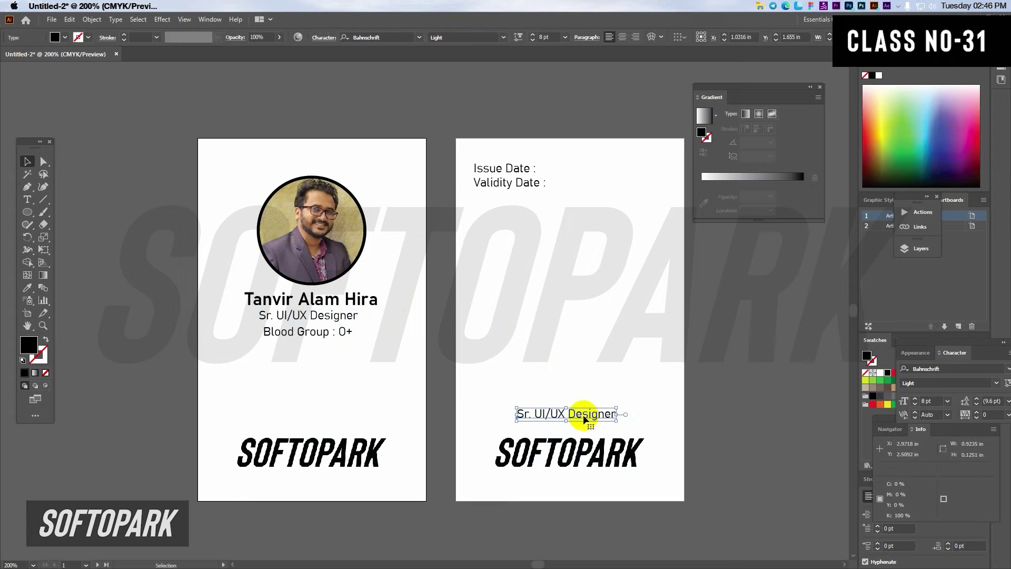
left_click(788, 9)
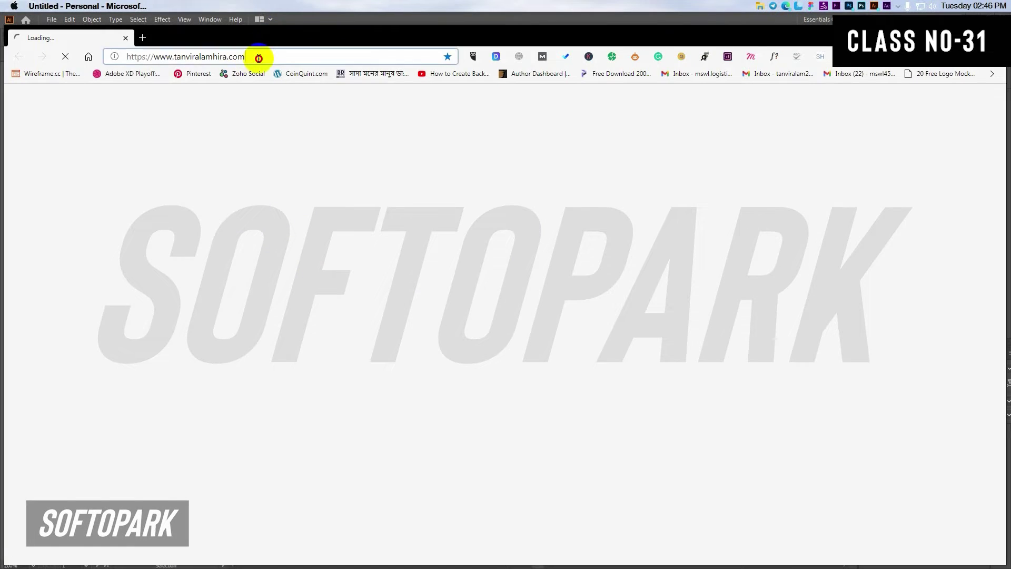
Step: Load the Softopark website in Edge and copy its header office address line
left_click(258, 59)
type("soft")
key("Return")
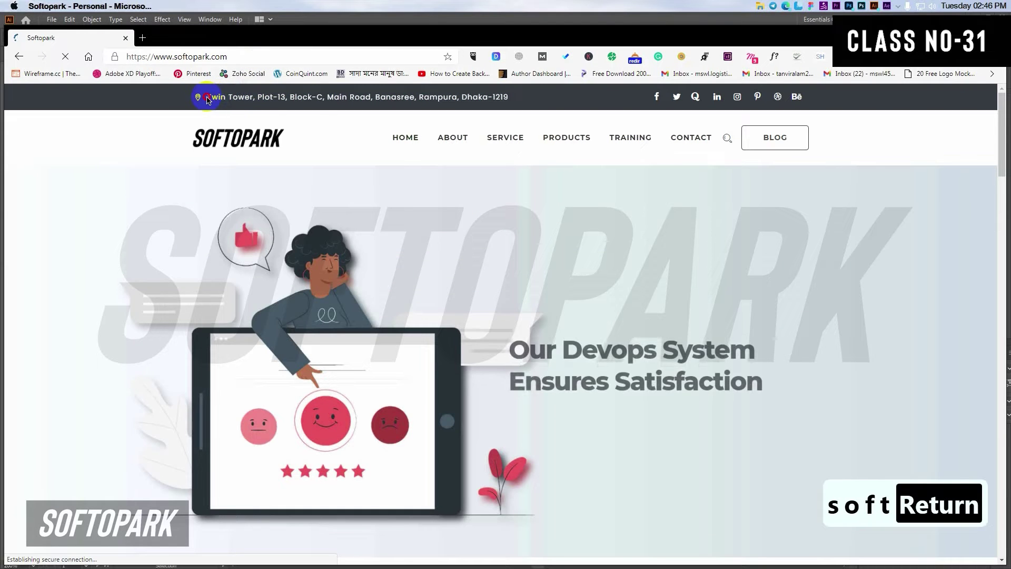
left_click_drag(207, 97, 503, 111)
key("ctrl+c")
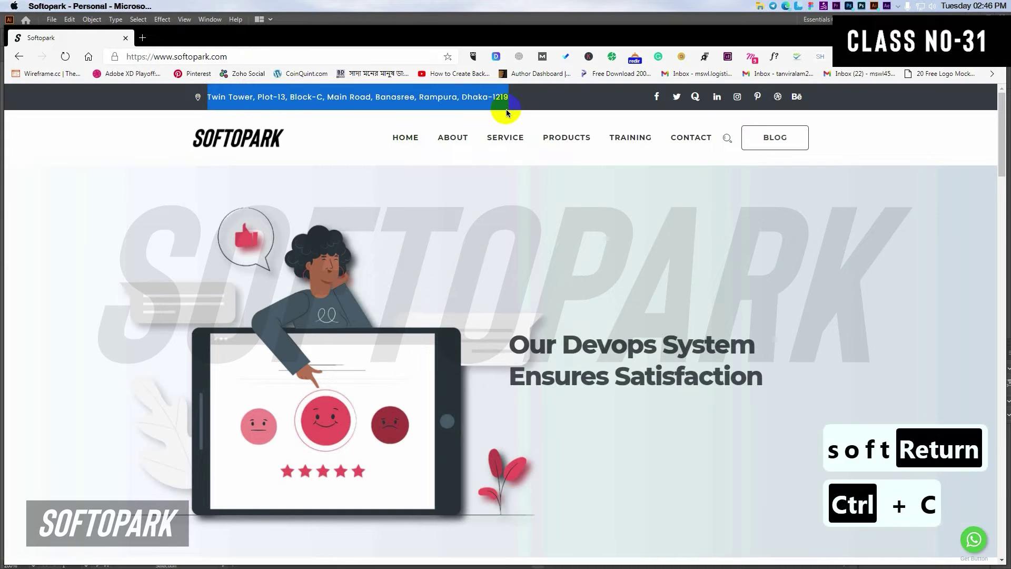
left_click(945, 32)
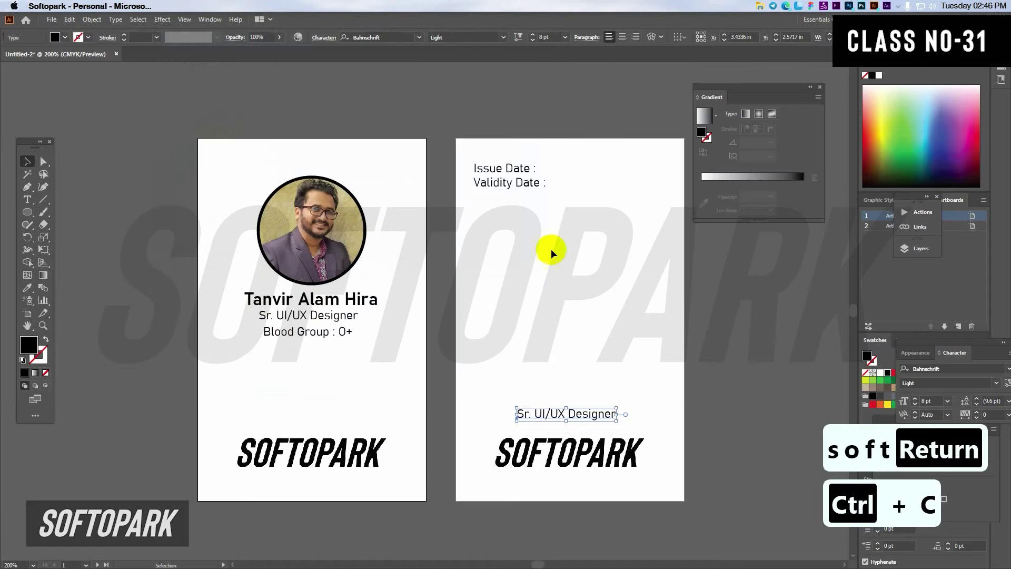
Step: Replace the back card's title line with the copied office address, broken onto two lines
left_click(594, 413)
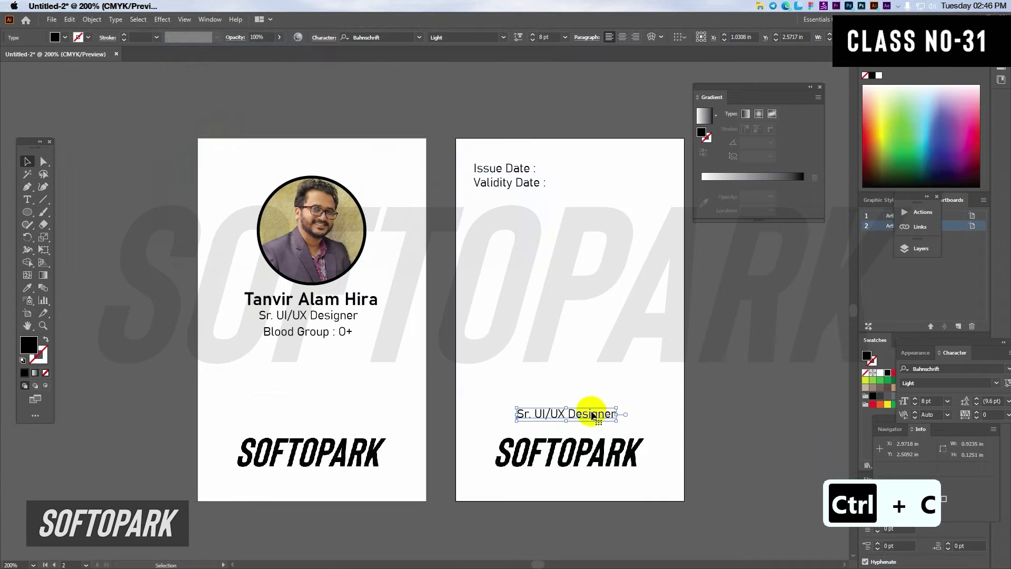
double_click(589, 414)
key("ctrl+a")
key("ctrl+v")
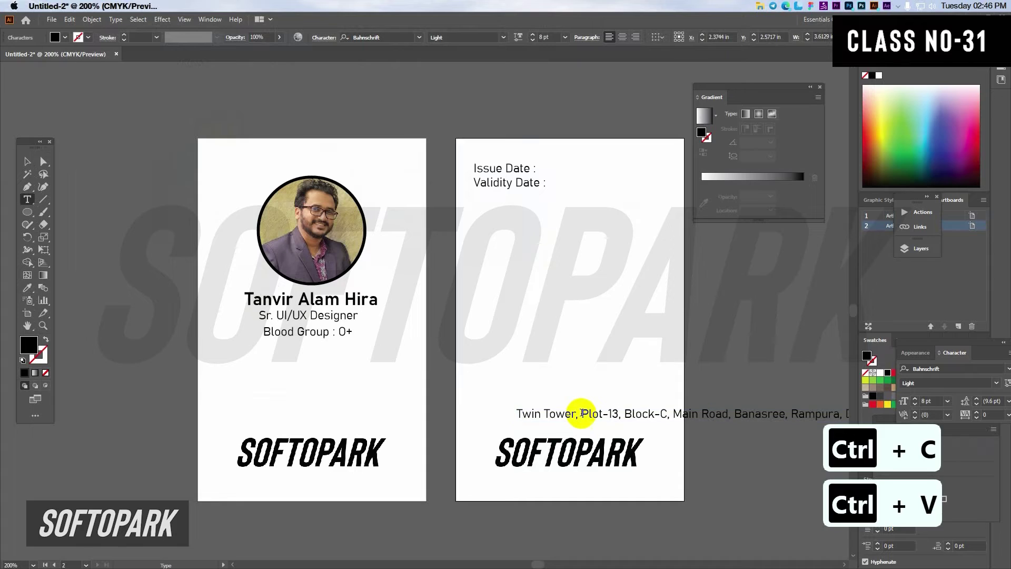
left_click(733, 417)
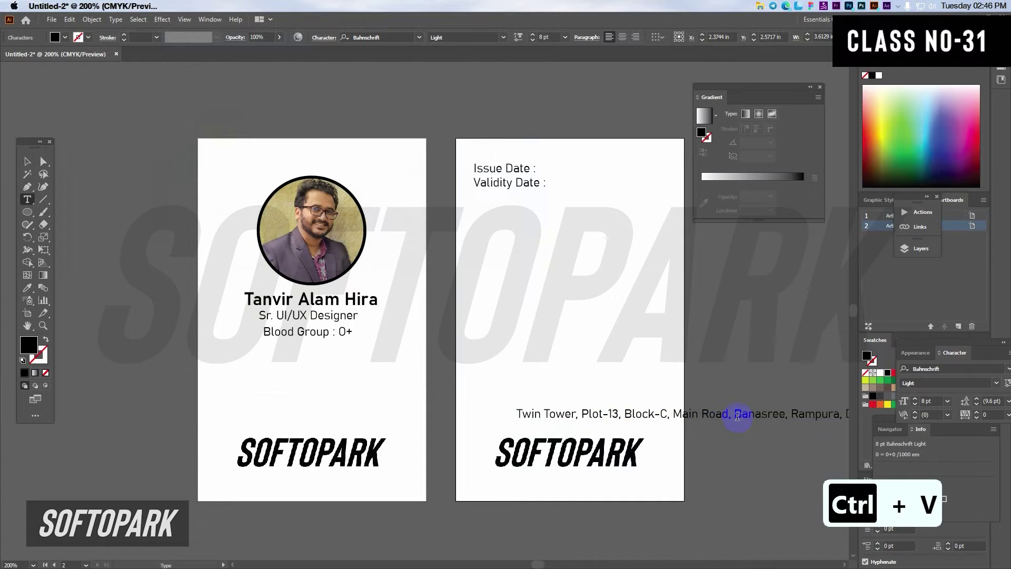
key("BackSpace")
key("Return")
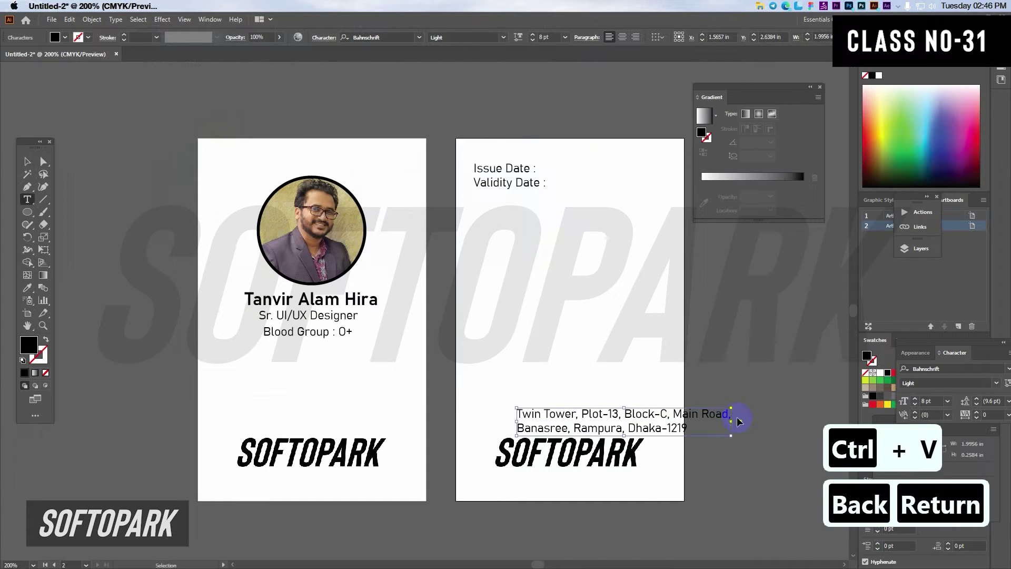
Step: Centre-align the address, centre it on the back card and set it to 6 pt
key("ctrl+a")
left_click(622, 37)
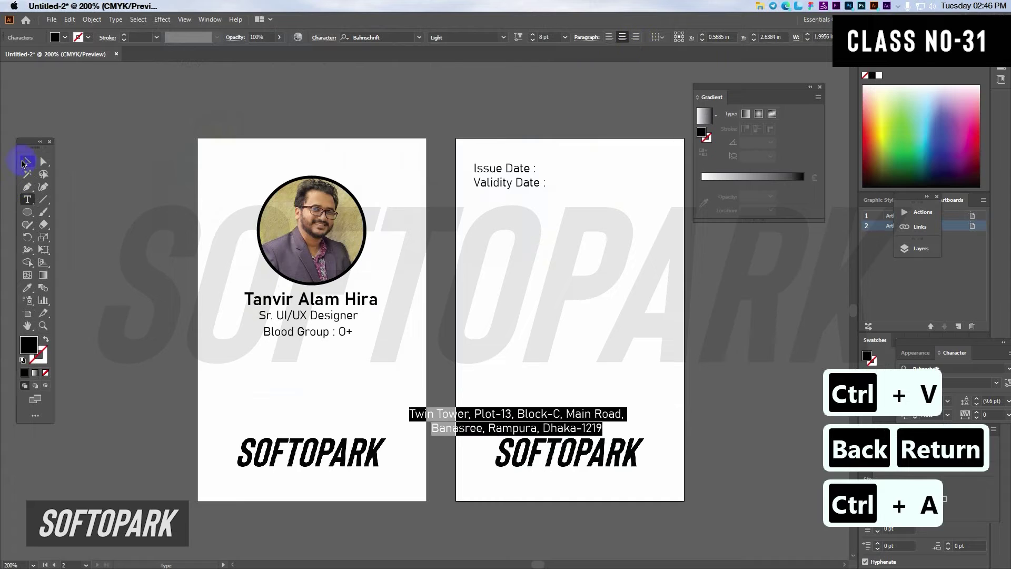
left_click(24, 161)
left_click_drag(582, 414, 622, 410)
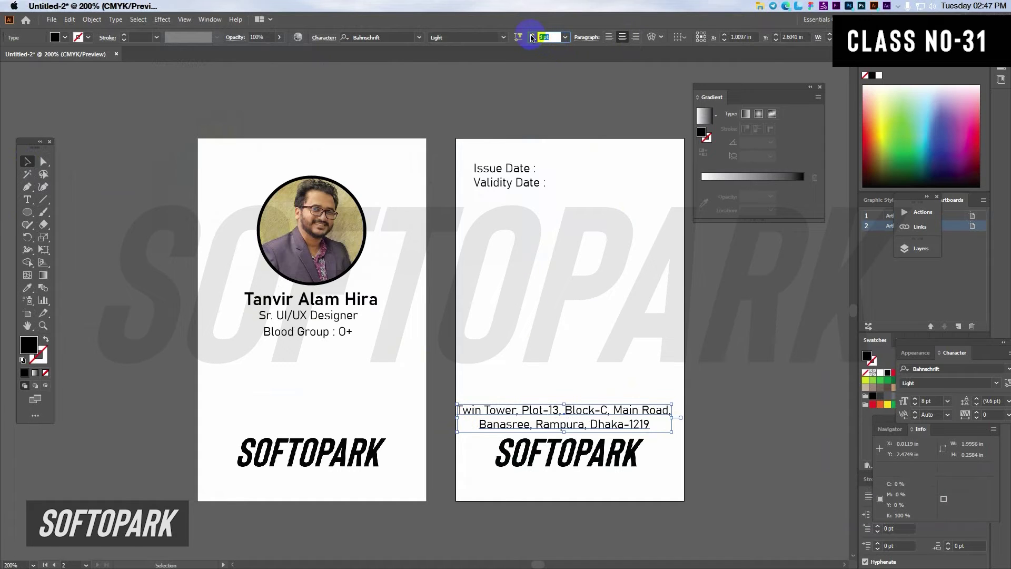
type("6")
key("Return")
Step: Shrink the back card's logo, move the address closer, and copy the name line above it
left_click(608, 466)
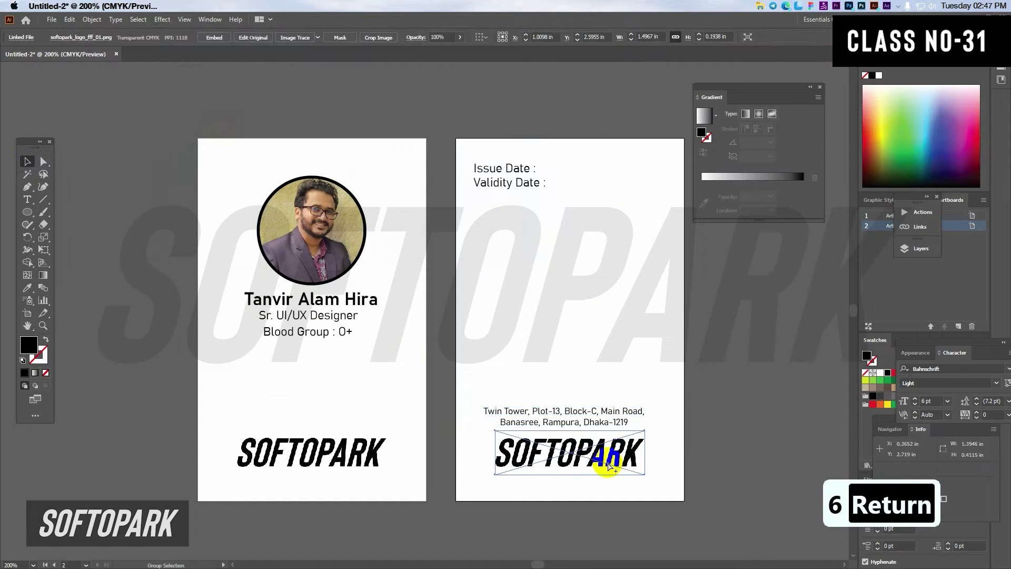
scroll(608, 466, "up", 1)
left_click_drag(549, 416, 549, 444)
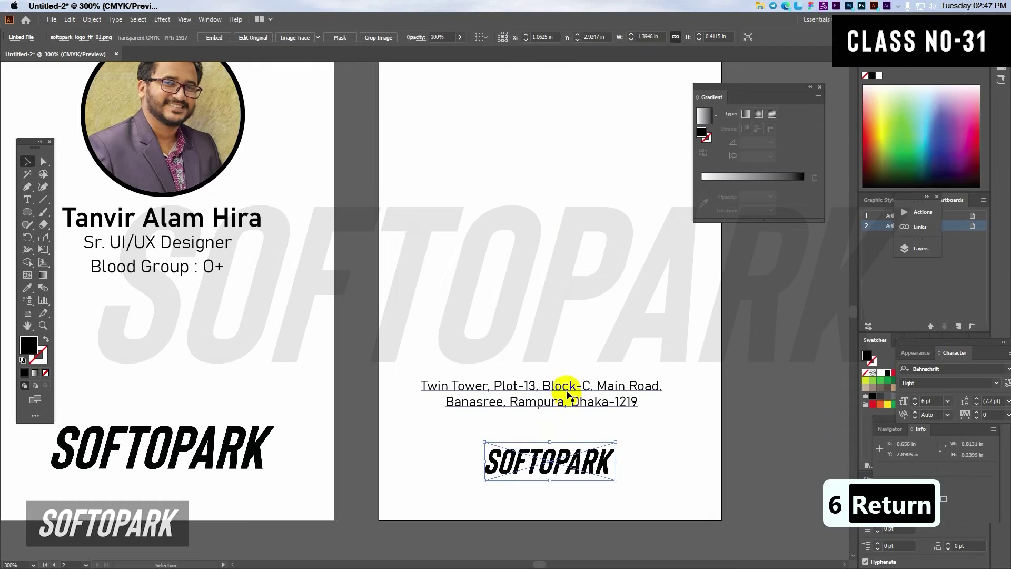
left_click_drag(573, 401, 581, 423)
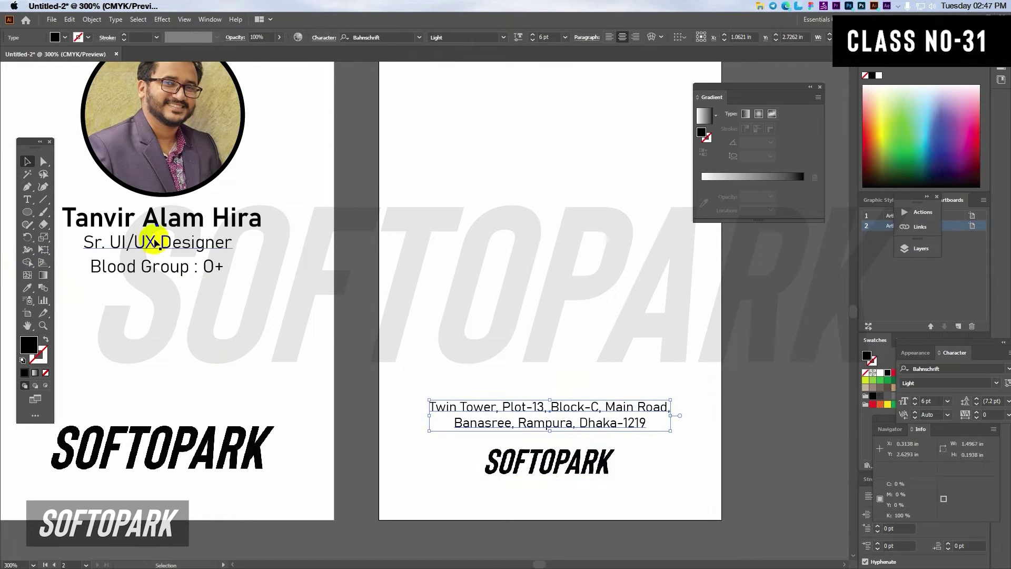
left_click(167, 224)
left_click_drag(168, 223, 557, 386)
Step: Retype the copied name on the back card as 'If you found please return'
triple_click(557, 385)
type("If you fo")
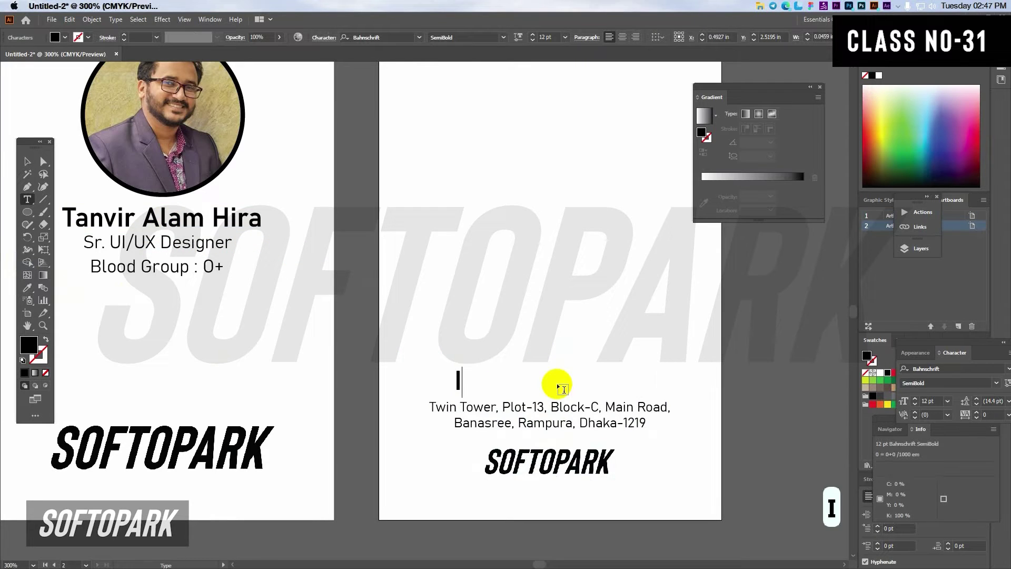
type("und please return")
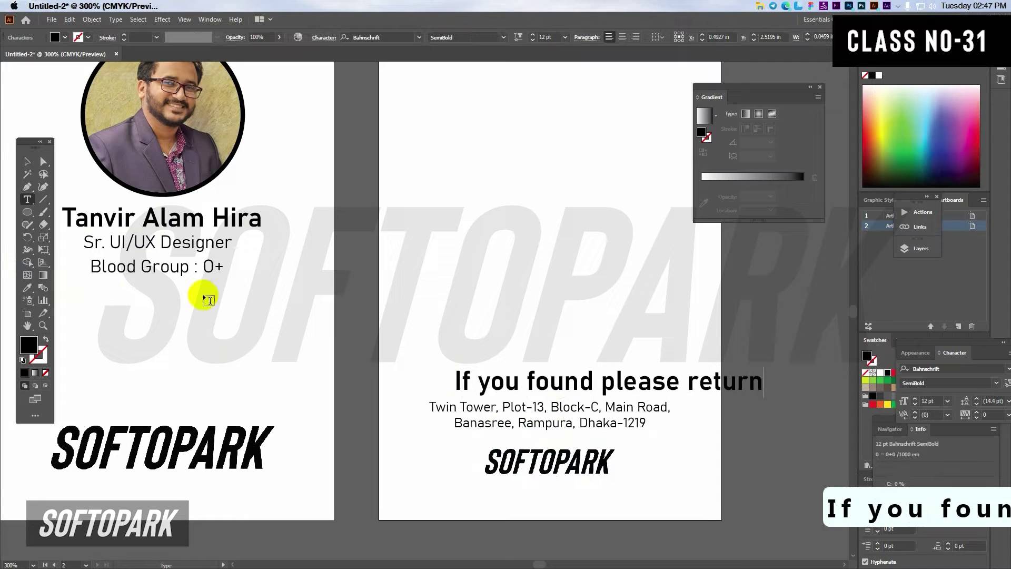
left_click(27, 162)
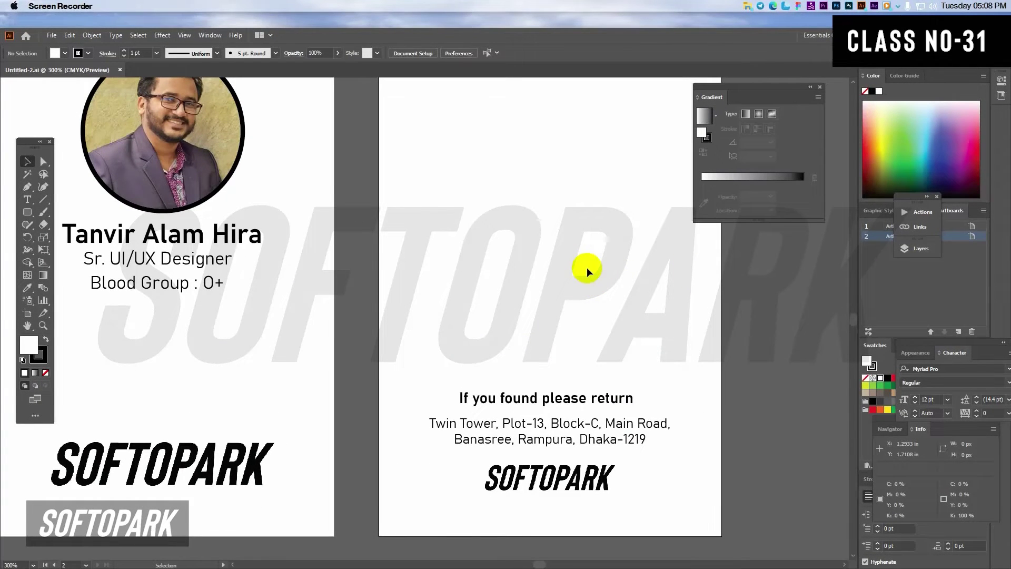
scroll(518, 289, "down", 1)
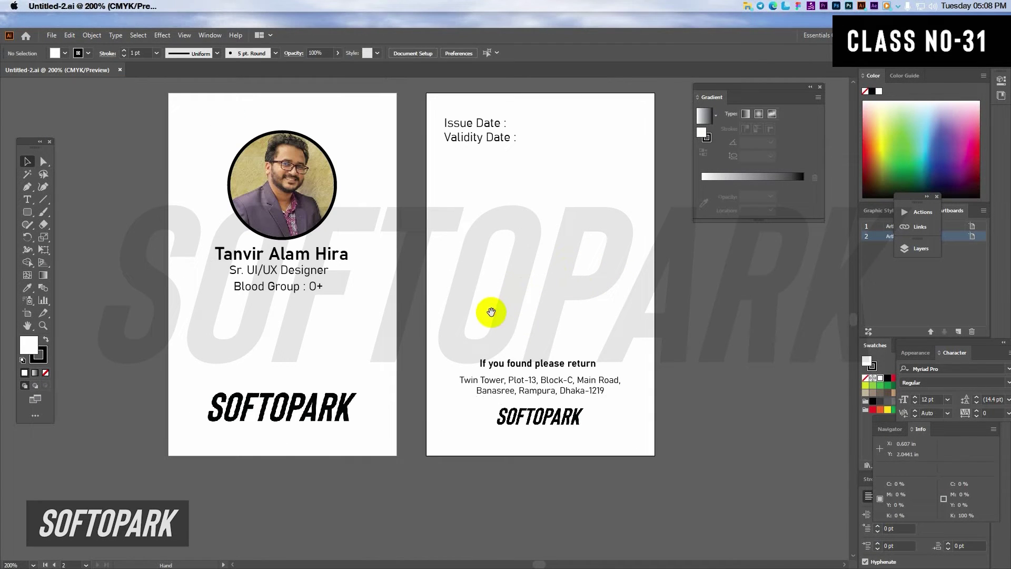
left_click_drag(514, 276, 500, 285)
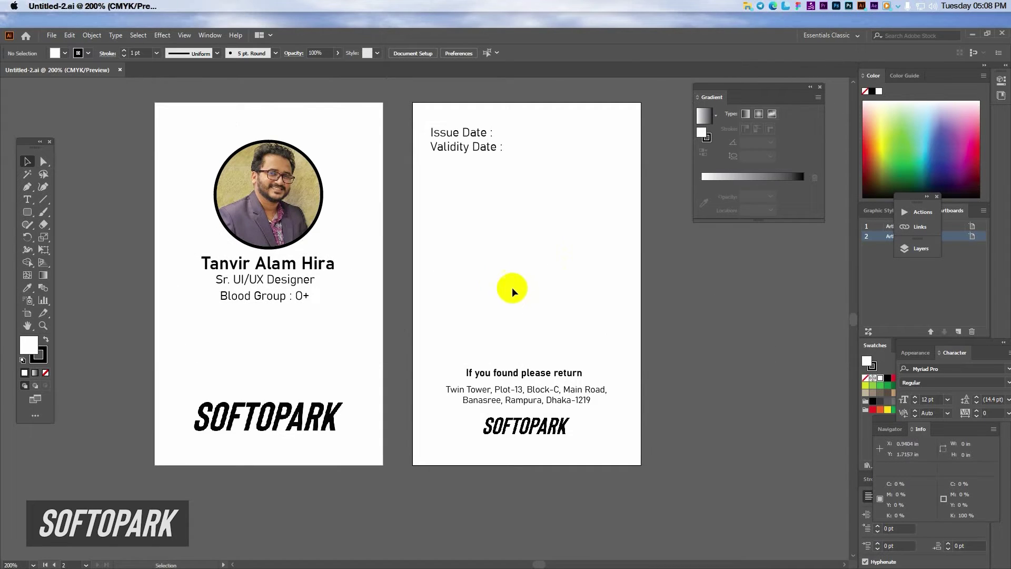
Step: Duplicate the heading higher up the back card, retype it as 'Authorized Signature' and position it
left_click(525, 375)
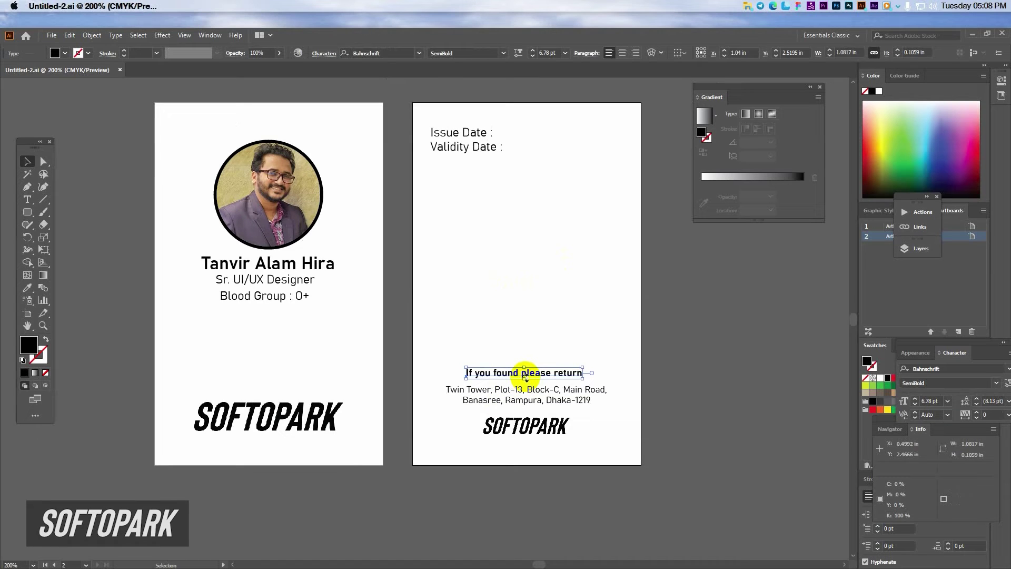
left_click_drag(535, 375, 529, 311)
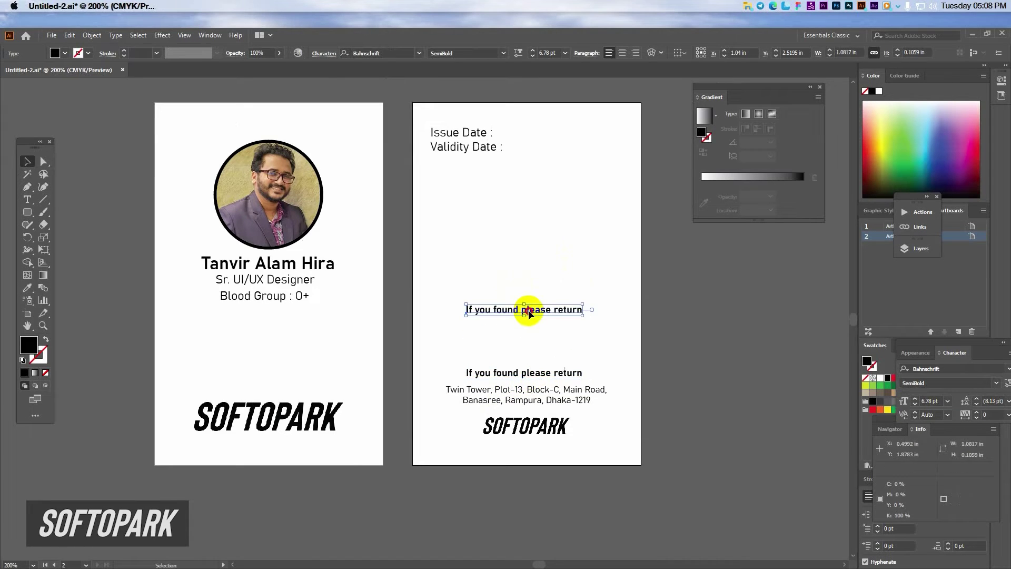
triple_click(528, 310)
type("Authorized Signature")
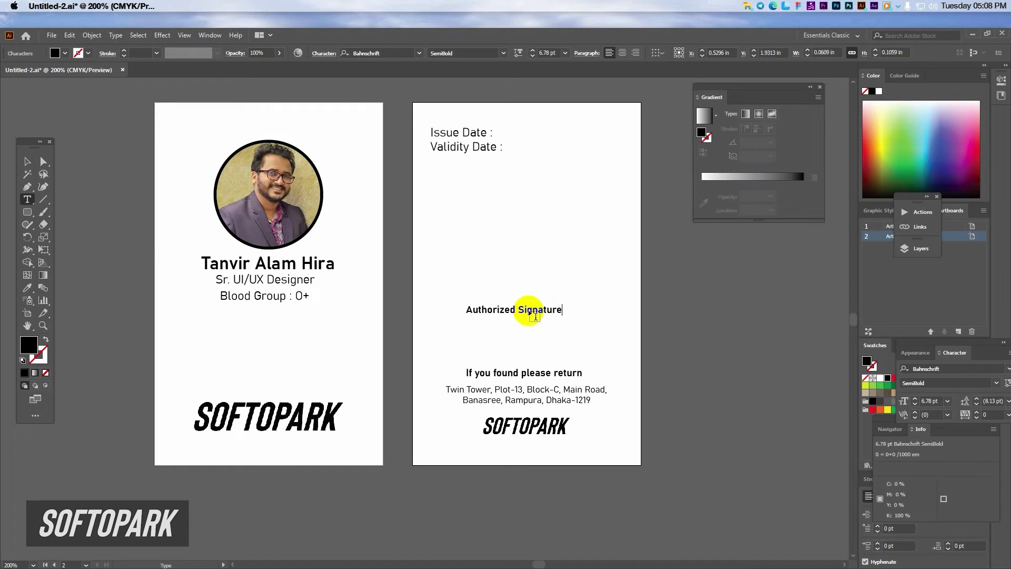
key("Escape")
left_click(492, 316)
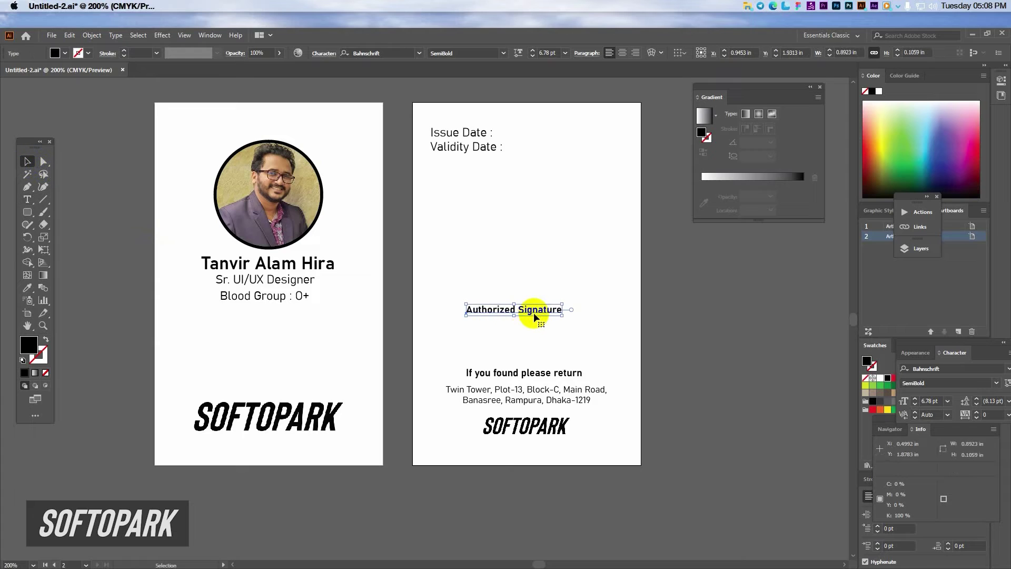
mouse_move(537, 314)
left_mouse_down()
mouse_move(555, 319)
mouse_move(550, 333)
left_mouse_up()
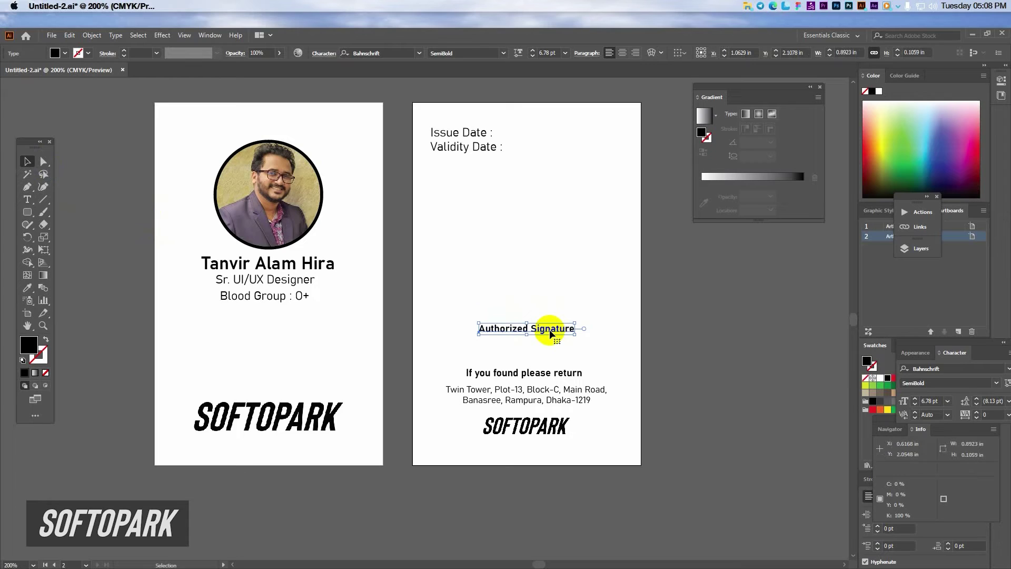
key("Left")
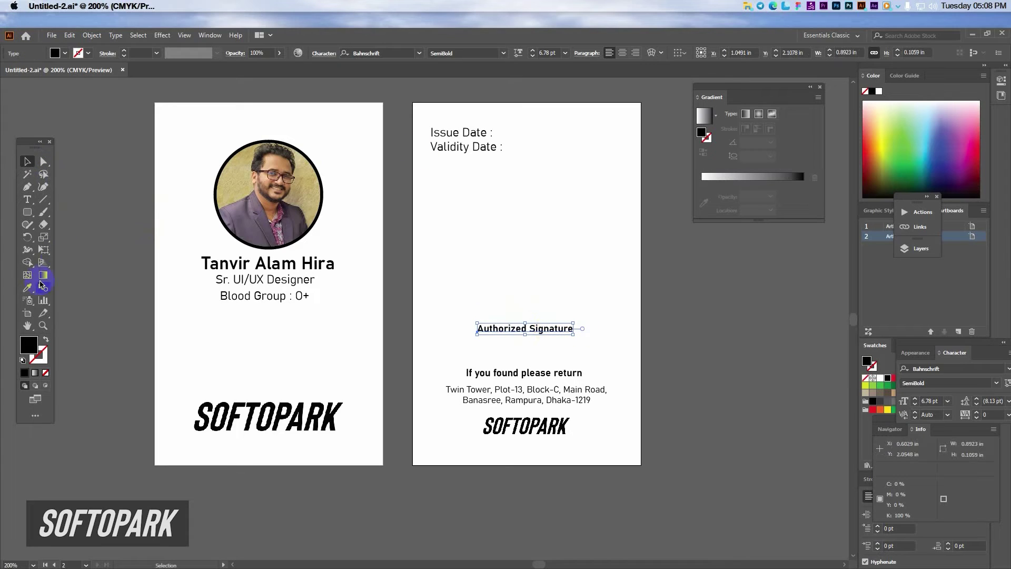
Step: Draw a horizontal black-stroked signature line above the Authorized Signature caption
left_click(42, 202)
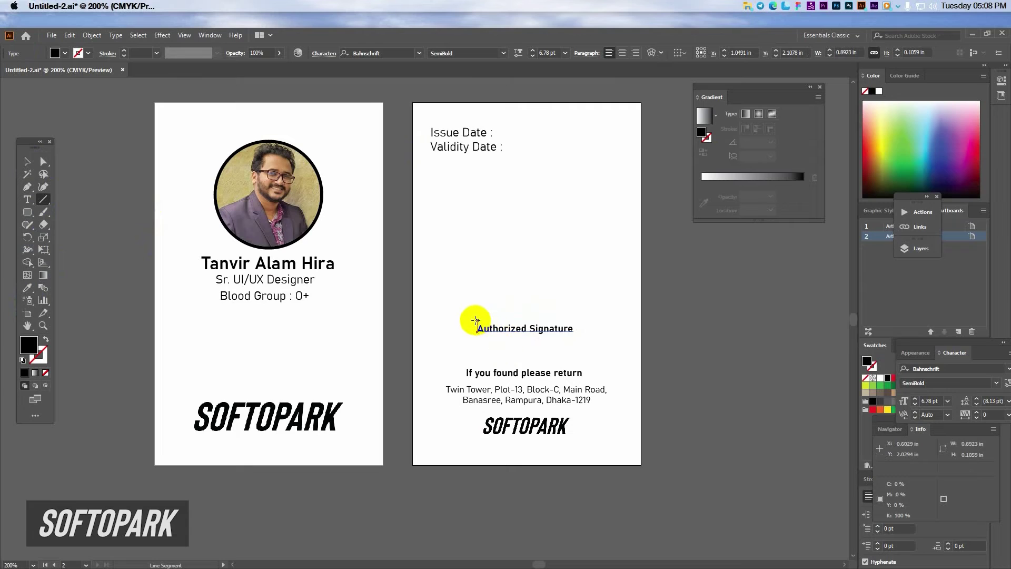
left_click_drag(470, 319, 576, 318)
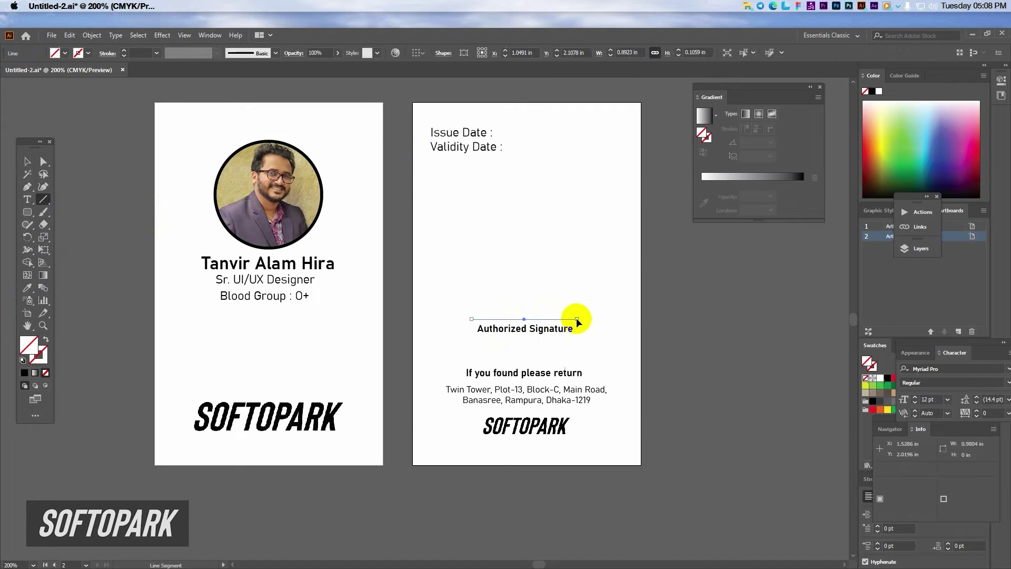
left_click(23, 375)
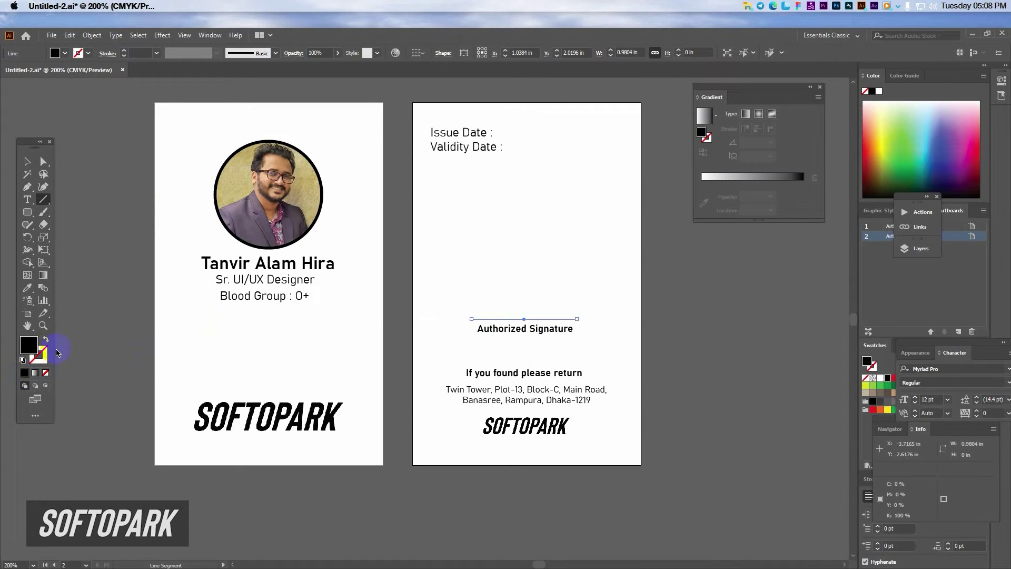
left_click(47, 339)
left_click(28, 162)
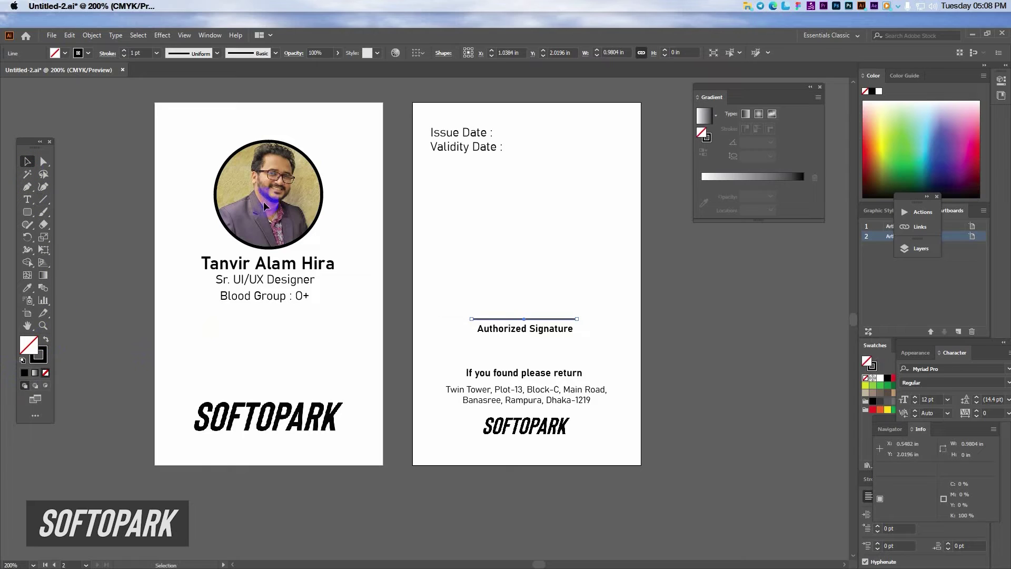
Step: Search Google Images for 'signature png' in Edge
left_click(772, 6)
left_click(274, 52)
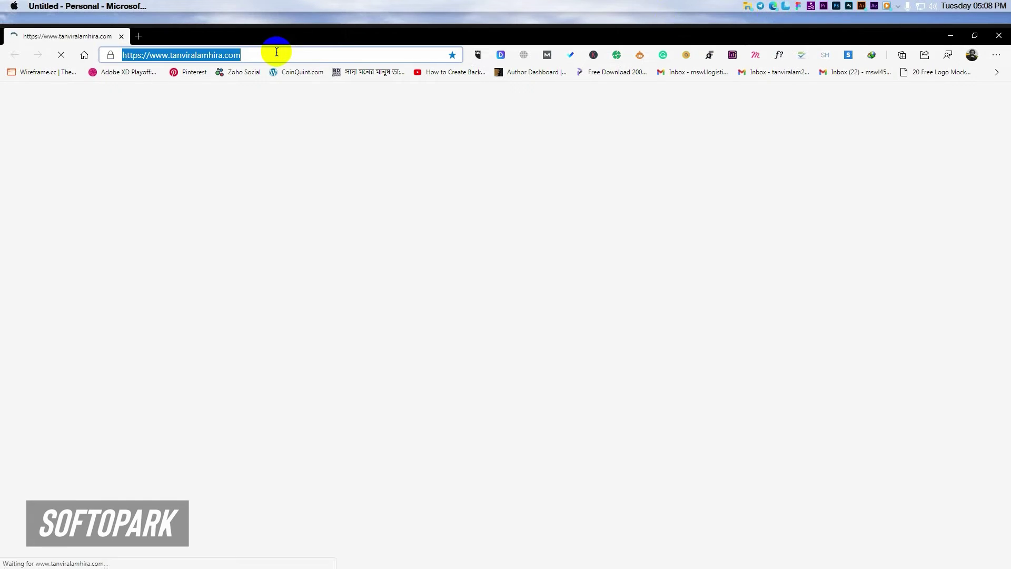
type("signature")
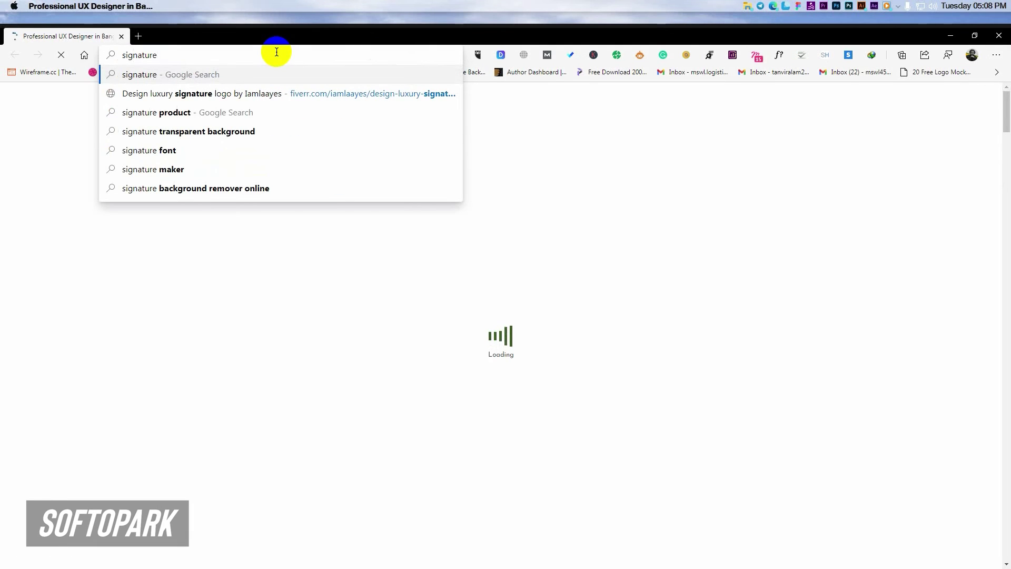
type(" png")
key("Return")
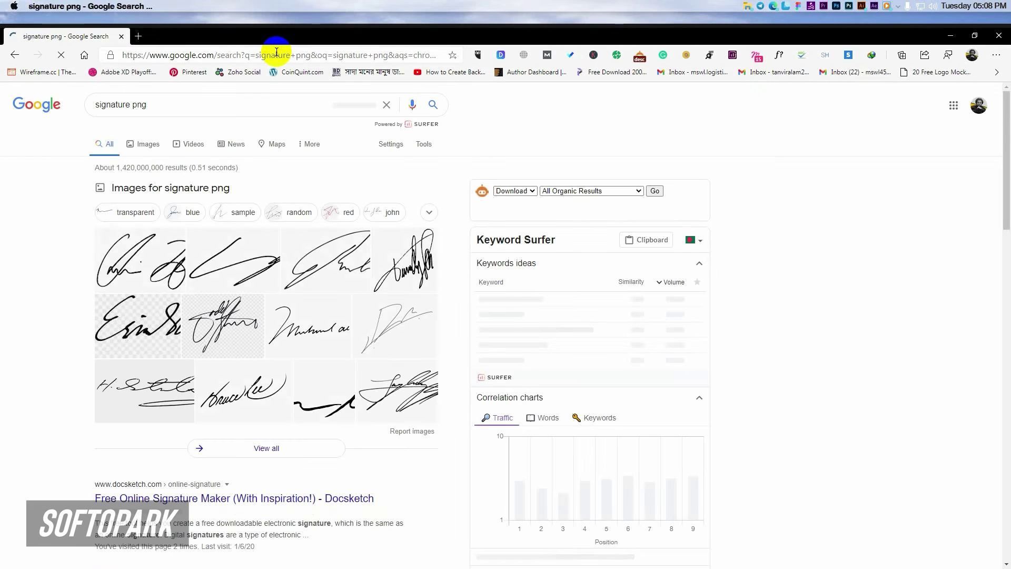
left_click(151, 150)
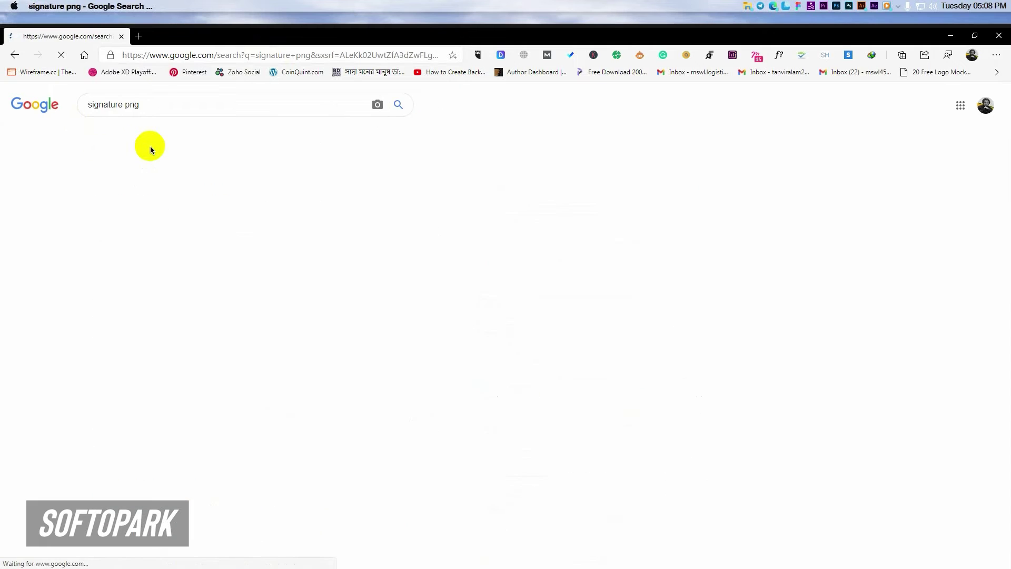
scroll(352, 308, "down", 2)
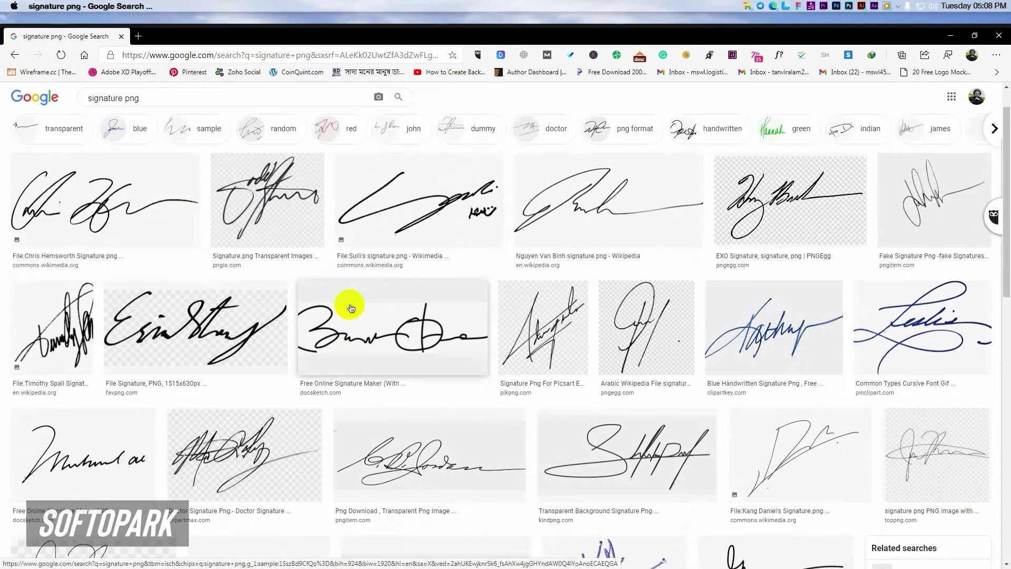
scroll(351, 308, "down", 5)
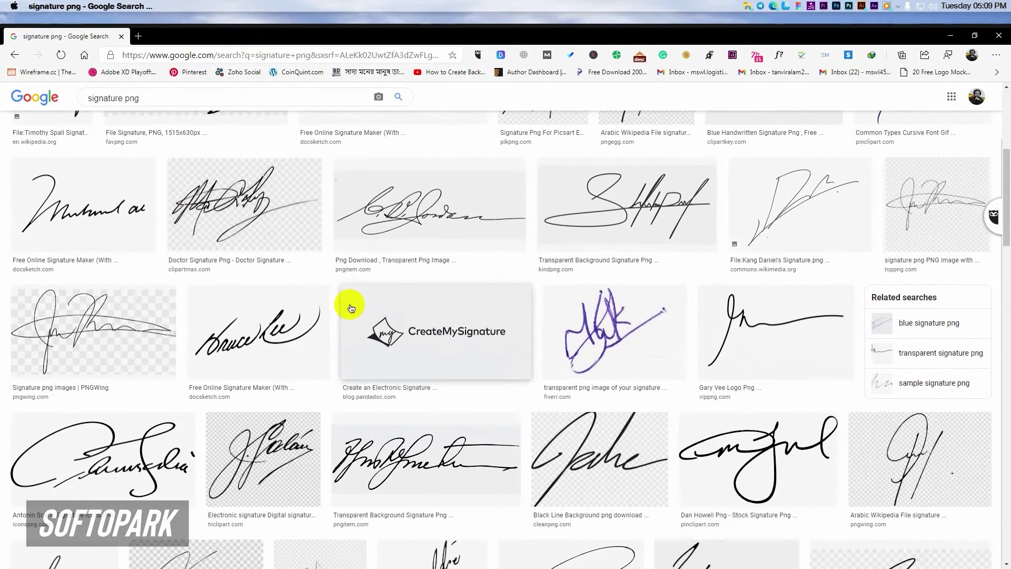
Step: Save a handwritten signature image as an SVG into Downloads
left_click(283, 349)
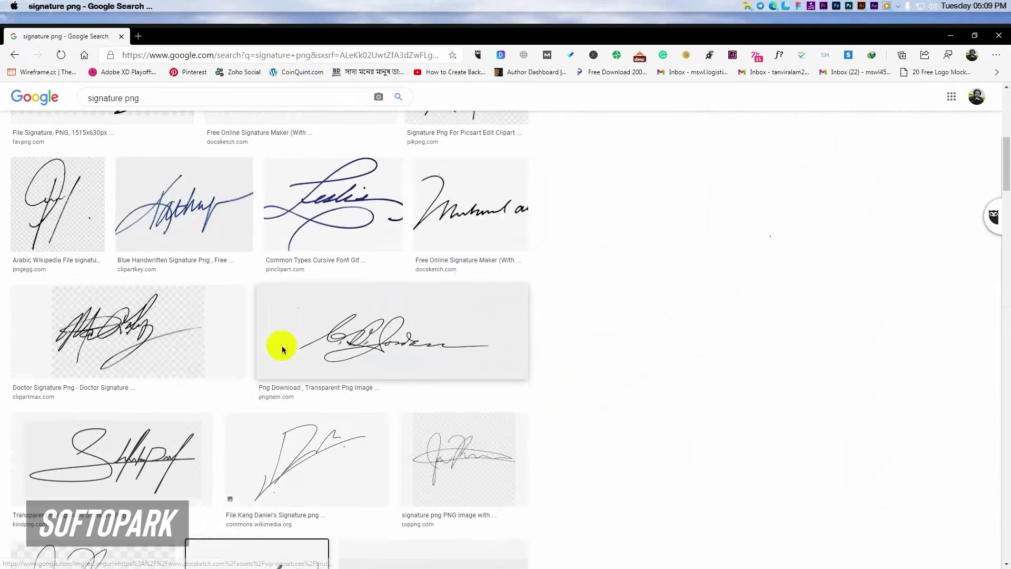
right_click(690, 315)
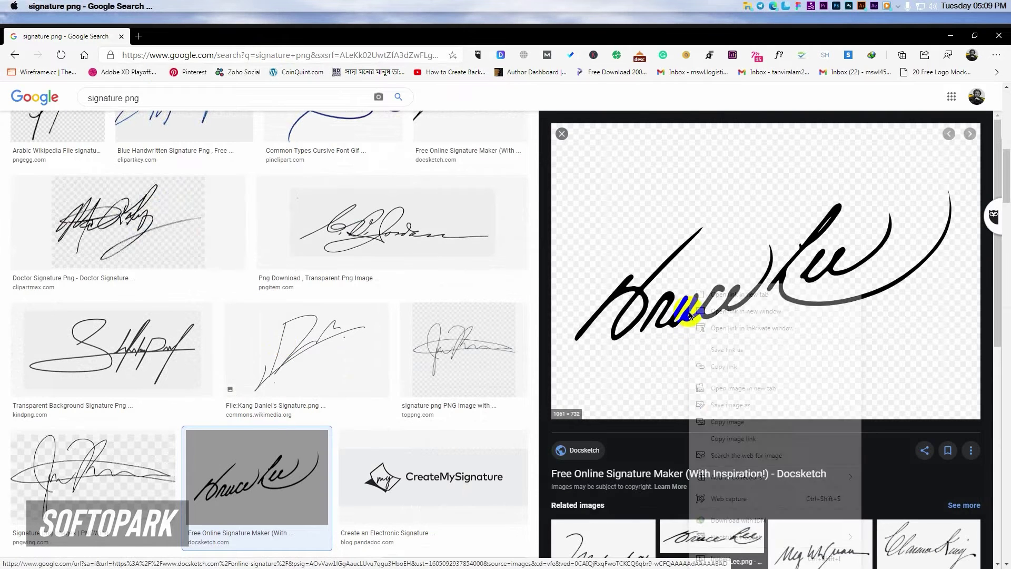
left_click(714, 403)
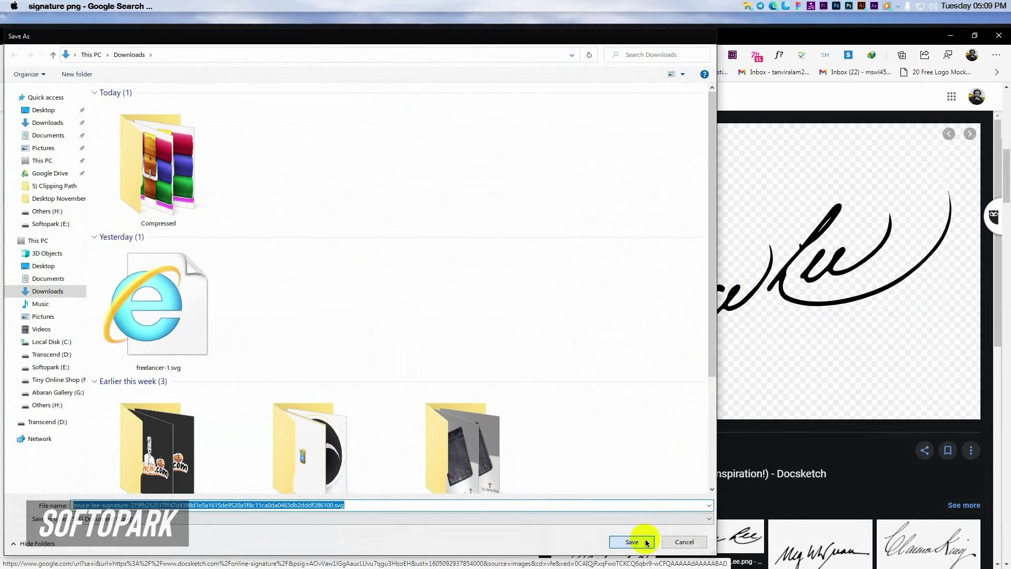
left_click(631, 542)
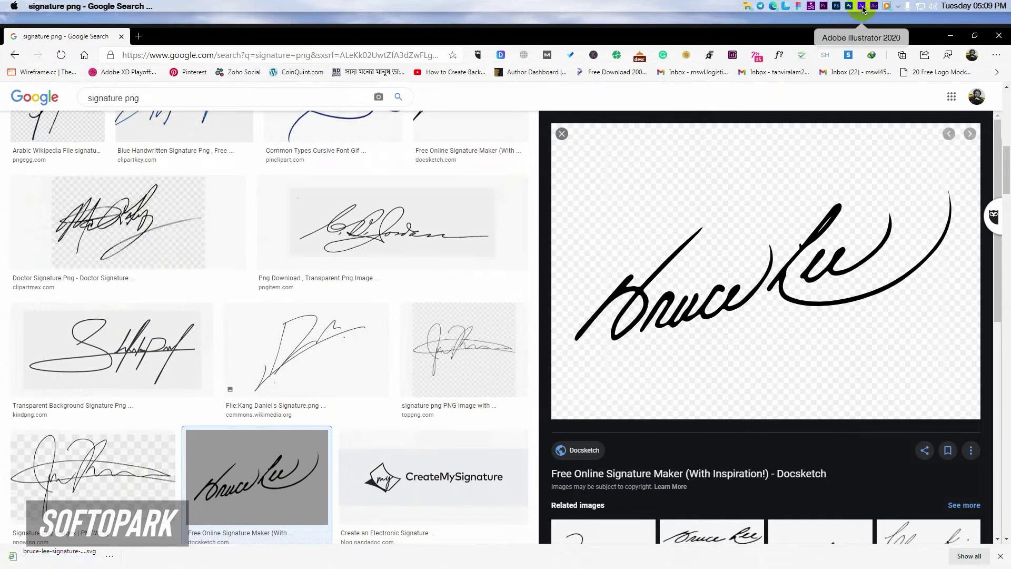
left_click(863, 7)
Step: Place the bruce-lee signature SVG from Downloads onto the back card
left_click(53, 37)
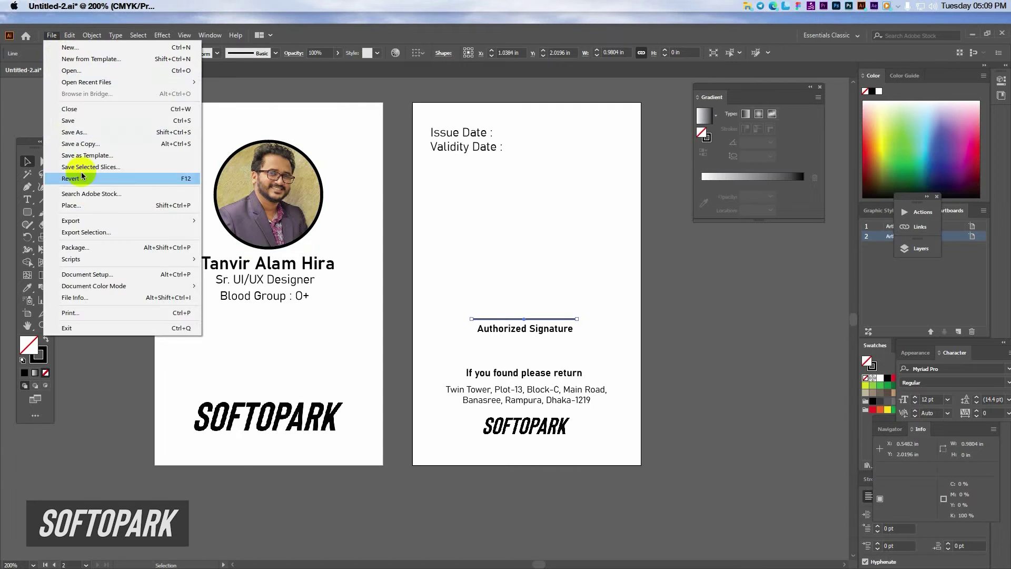
left_click(96, 193)
left_click(67, 125)
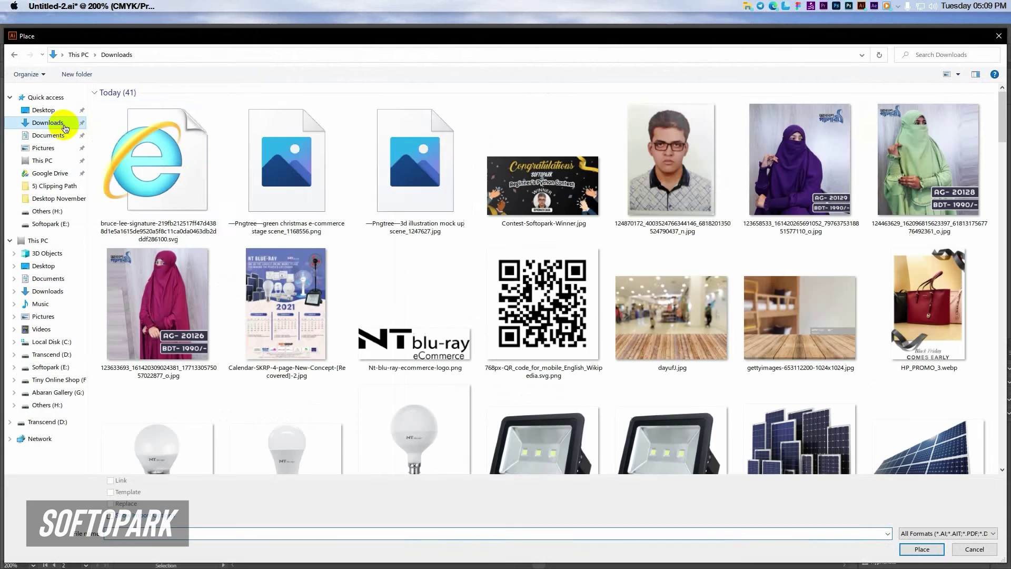
left_click(163, 182)
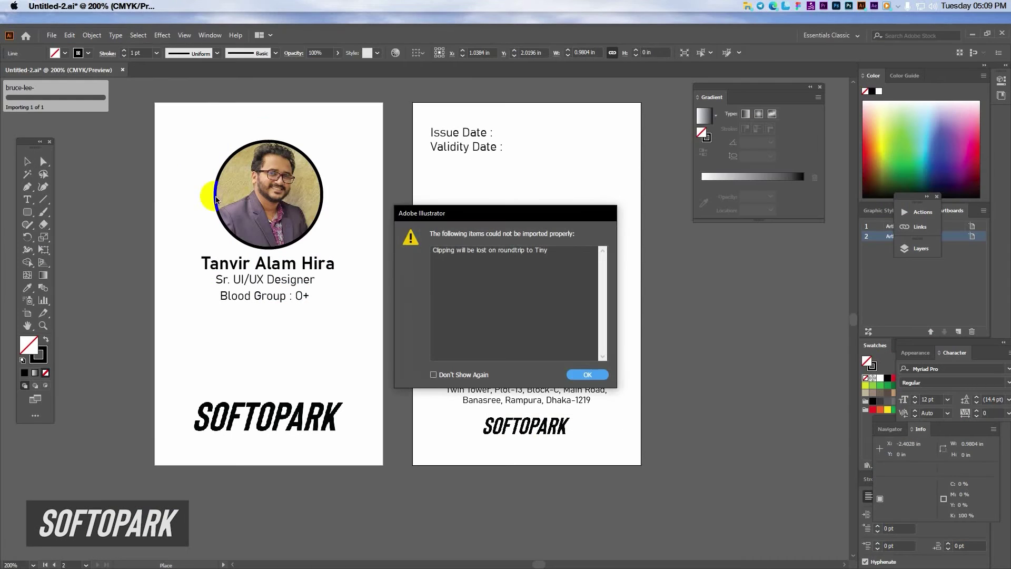
left_click(583, 374)
left_click(481, 234)
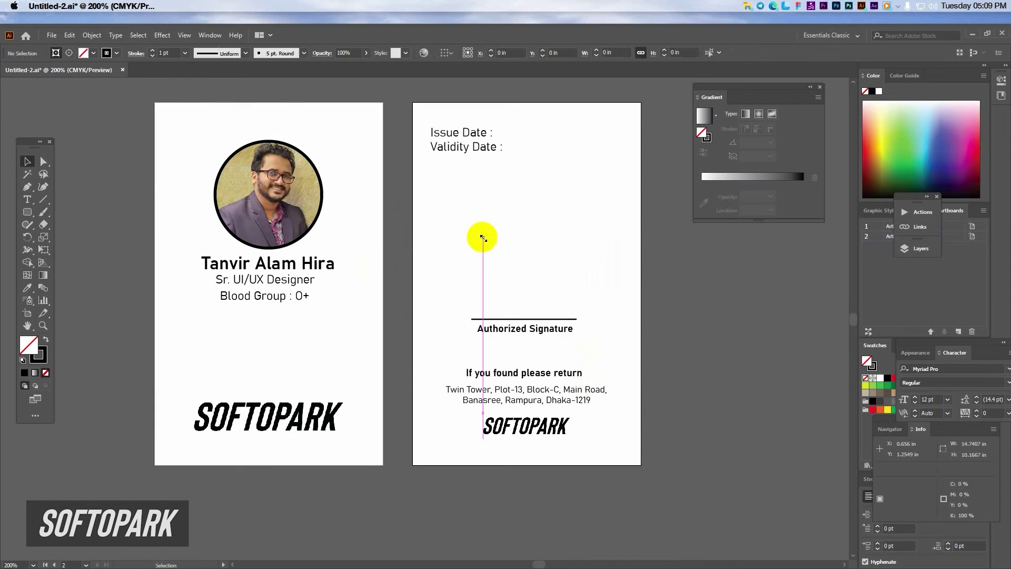
Step: Scale the signature down and set it just above the Authorized Signature line
scroll(481, 235, "down", 5)
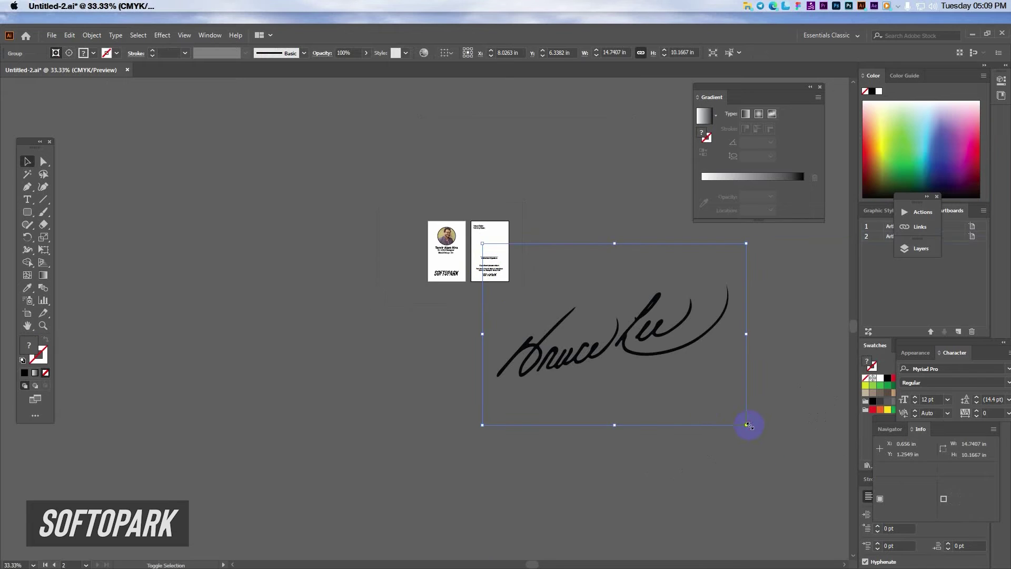
mouse_move(748, 424)
left_mouse_down()
mouse_move(492, 282)
mouse_move(503, 262)
left_mouse_up()
scroll(501, 261, "up", 5)
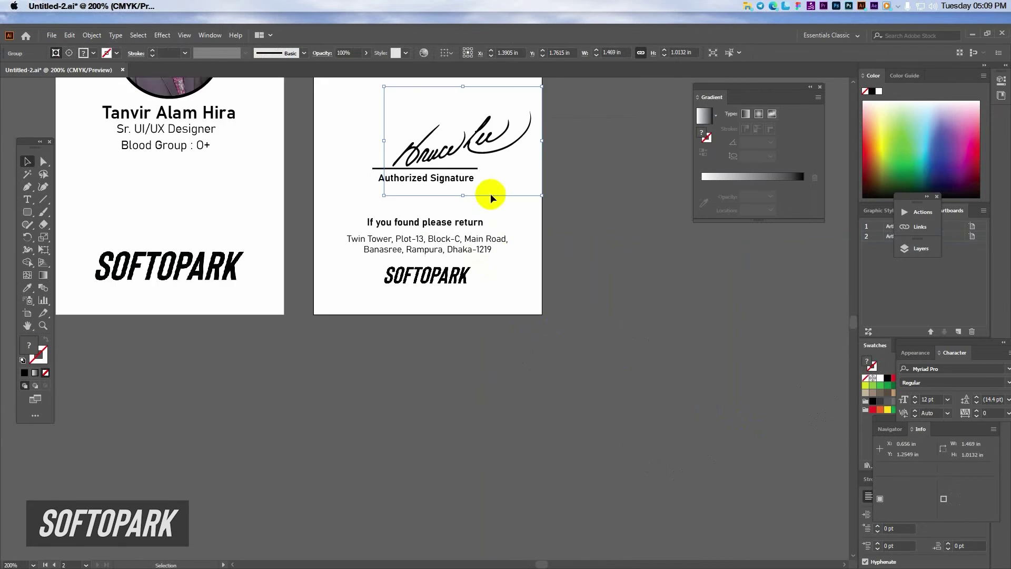
mouse_move(491, 195)
left_mouse_down()
mouse_move(529, 343)
mouse_move(534, 312)
left_mouse_up()
left_click_drag(490, 288, 479, 303)
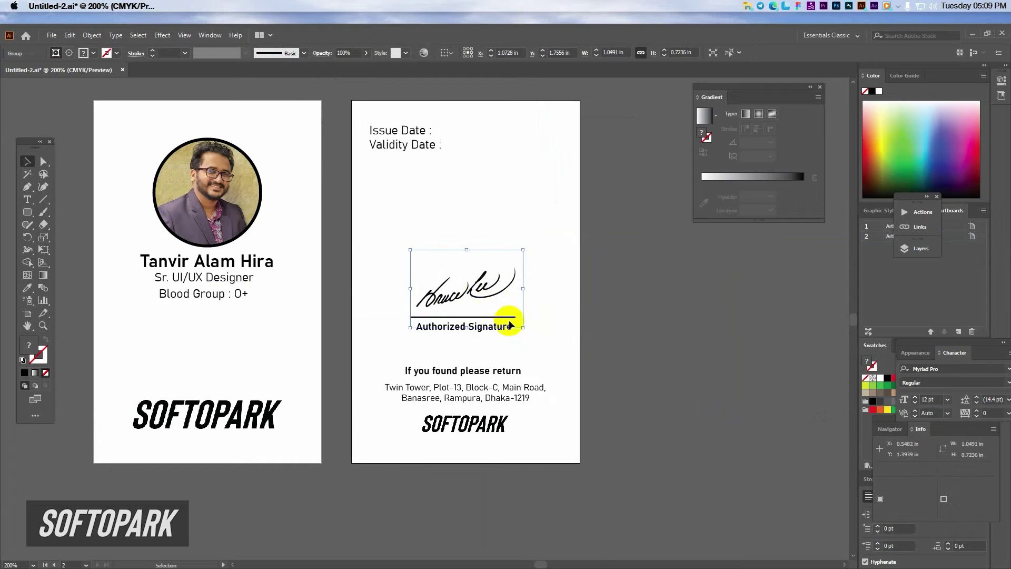
left_click(687, 375)
key("super+minus")
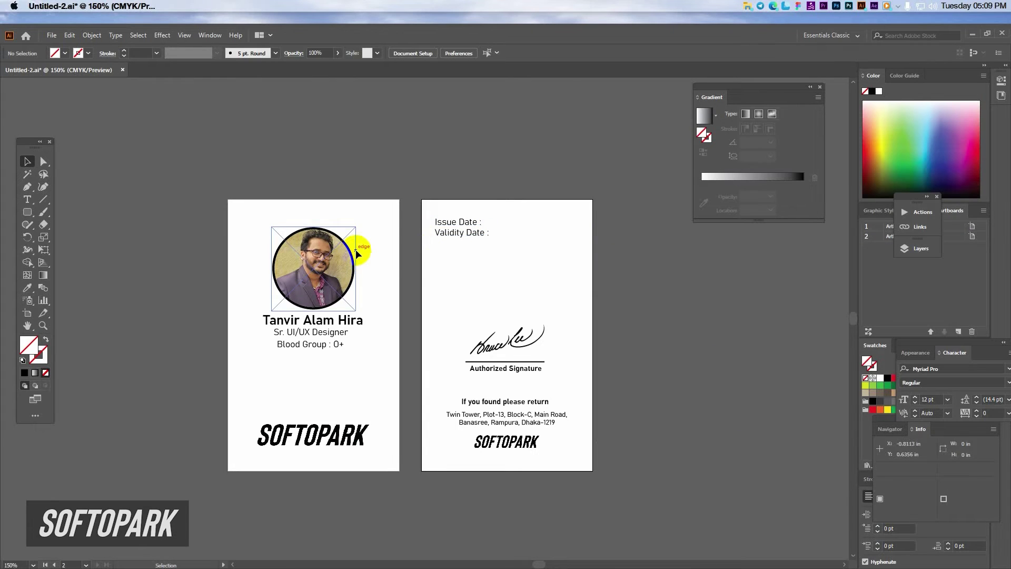
Step: Draw a tall narrow rectangle along the front card's left edge, filled with the logo's black
scroll(261, 407, "up", 1)
left_click_drag(316, 283, 298, 294)
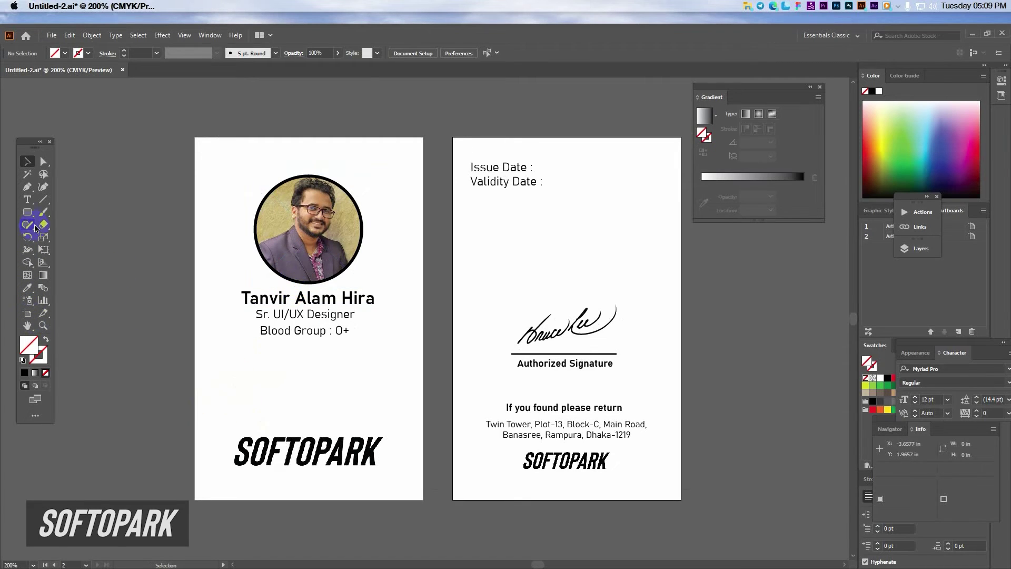
left_click_drag(28, 212, 64, 211)
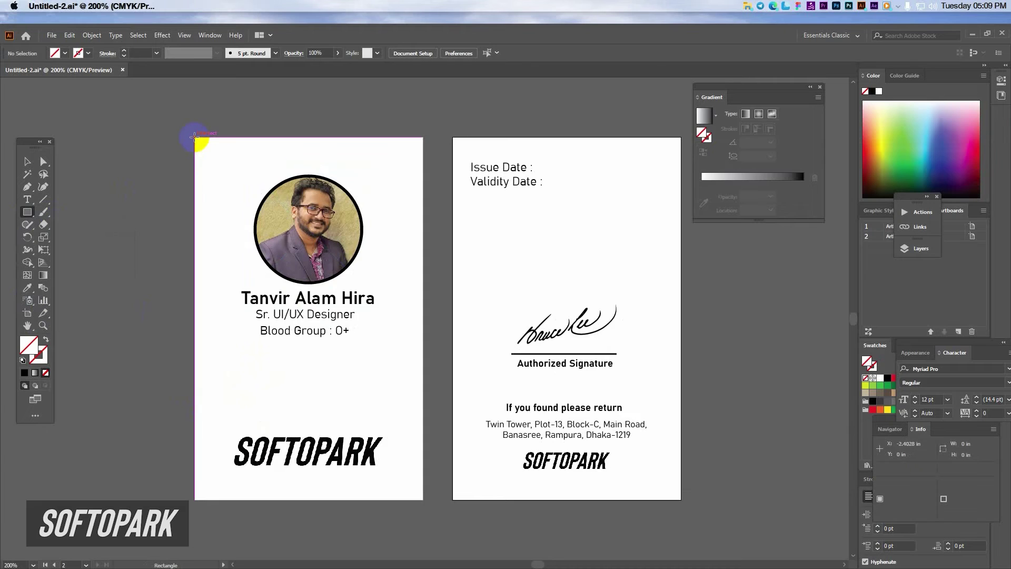
left_click_drag(194, 137, 223, 499)
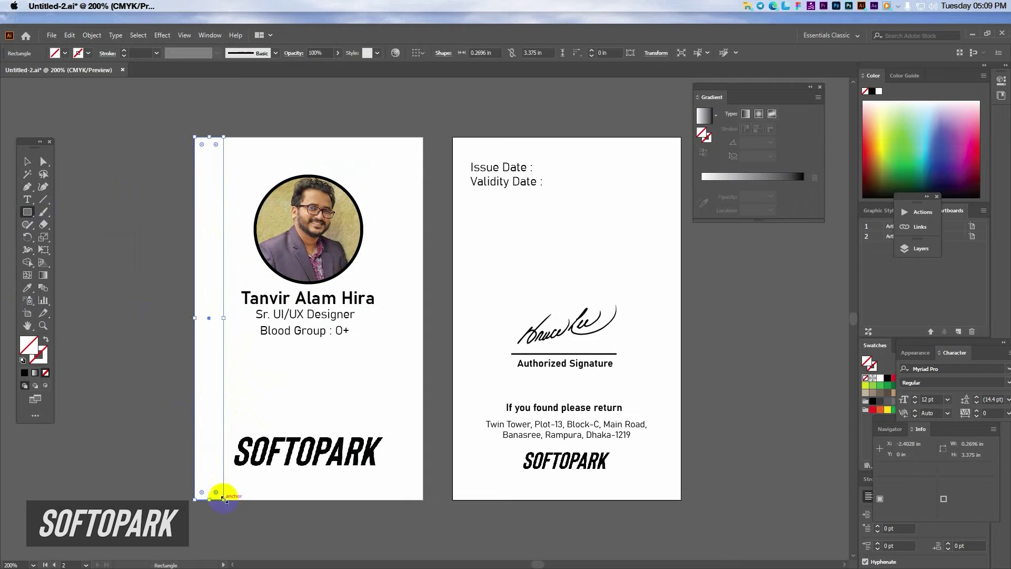
left_click(28, 288)
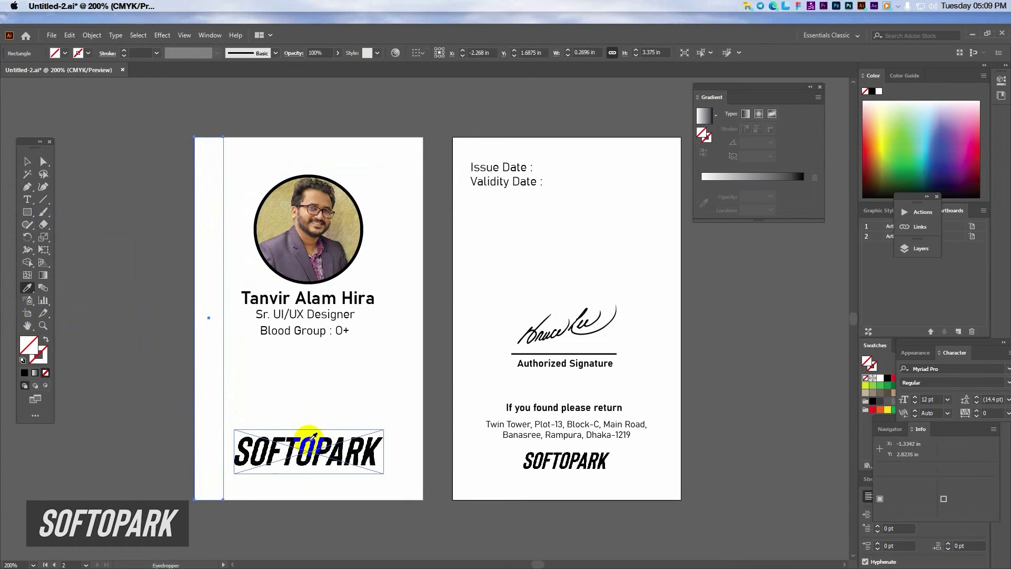
left_click(310, 437)
Step: Nudge the photo, name text and logo slightly right of the black strip
left_click(25, 161)
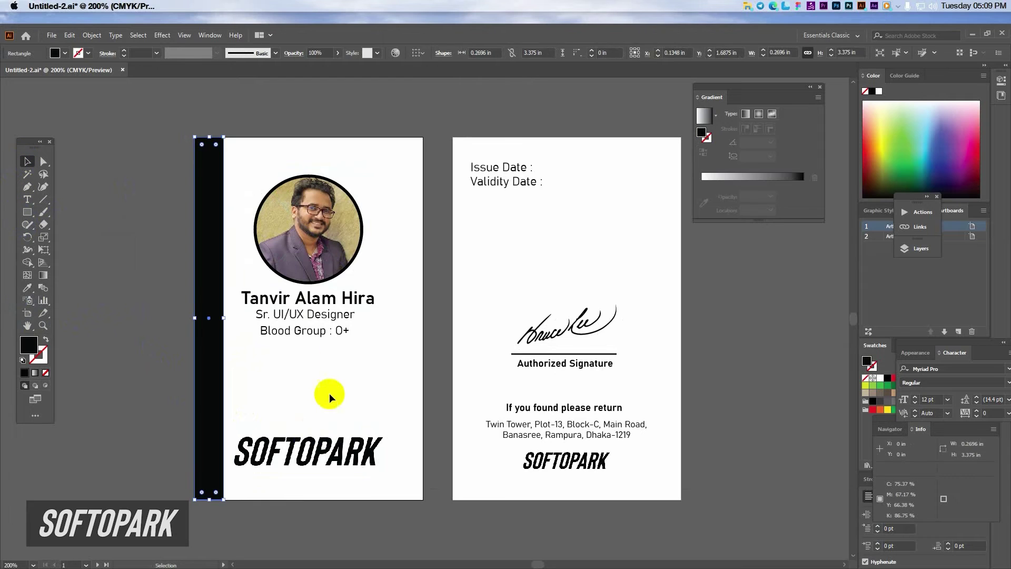
left_click(352, 443)
left_click(326, 332, "shift")
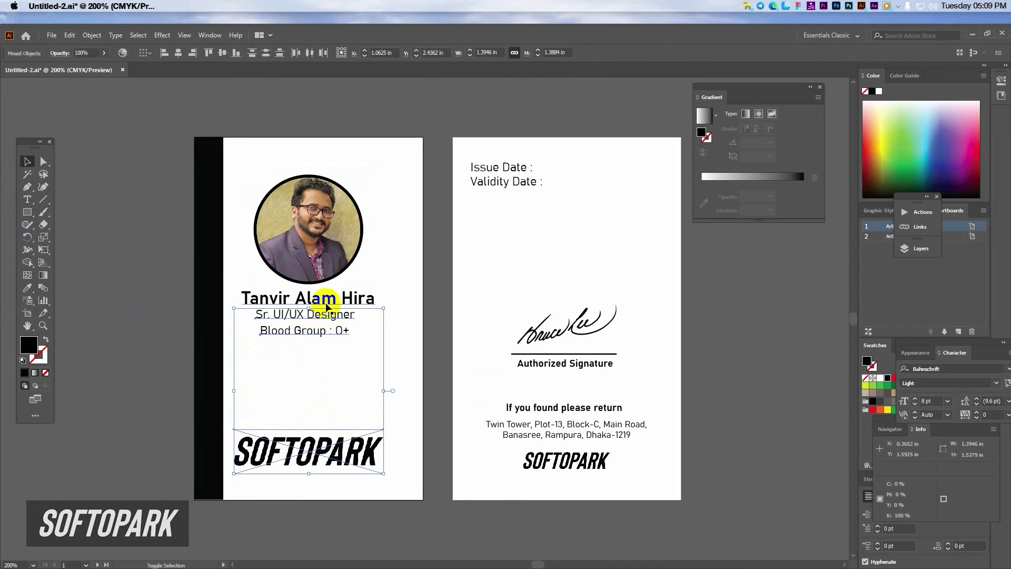
left_click(321, 278, "shift")
key("Right")
key("Right")
key("Right")
key("Right")
key("Right")
key("Right")
key("Right")
key("Right")
key("Right")
key("Right")
key("Right")
key("Right")
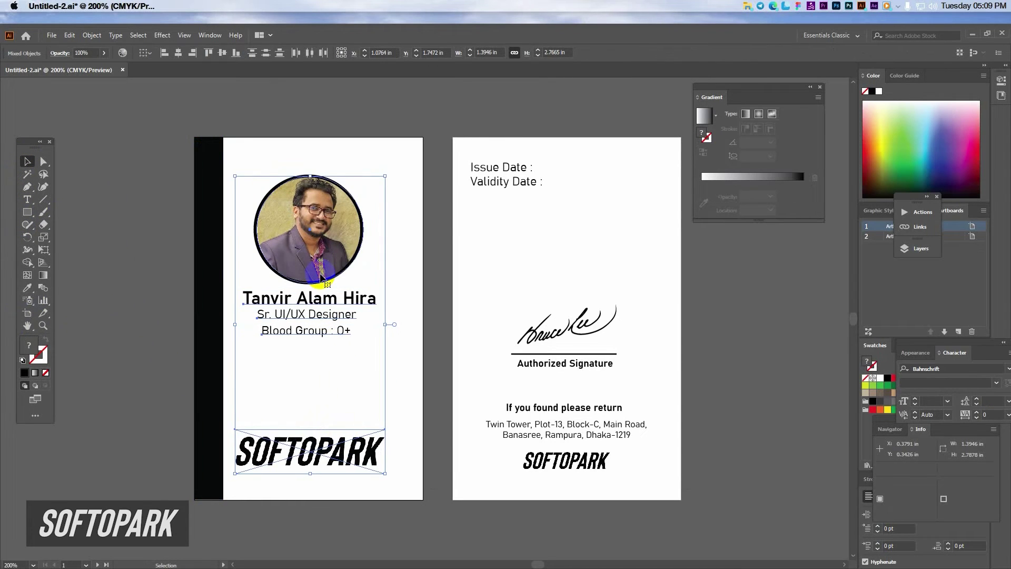
key("ctrl+z")
key("ctrl+z")
key("ctrl+z")
key("ctrl+z")
key("ctrl+z")
key("ctrl+z")
key("ctrl+z")
key("ctrl+z")
key("ctrl+z")
key("ctrl+z")
key("ctrl+z")
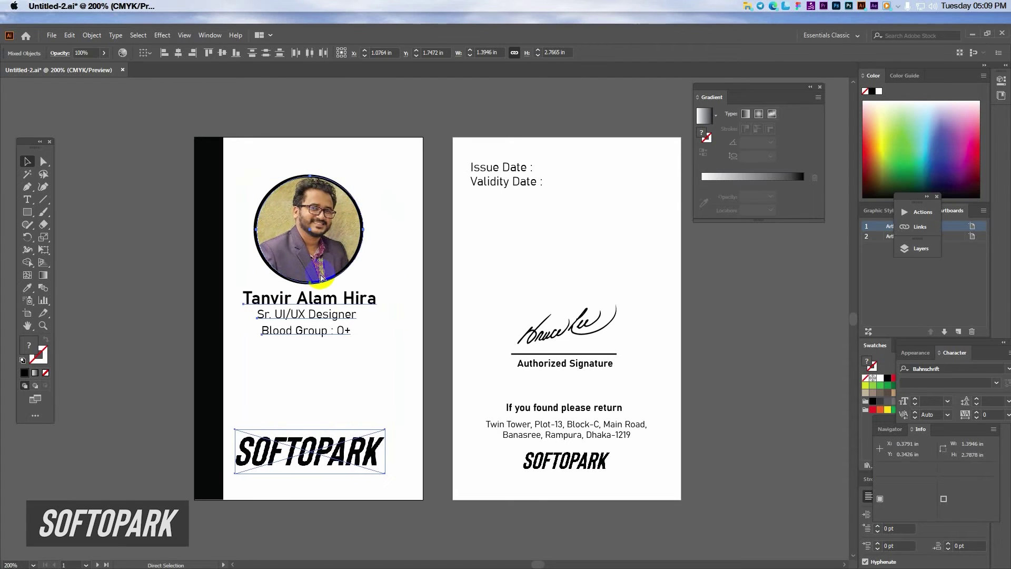
key("ctrl+z")
left_click_drag(253, 118, 350, 498)
key("Right")
key("Right")
key("Right")
key("Right")
key("Right")
key("Right")
key("Right")
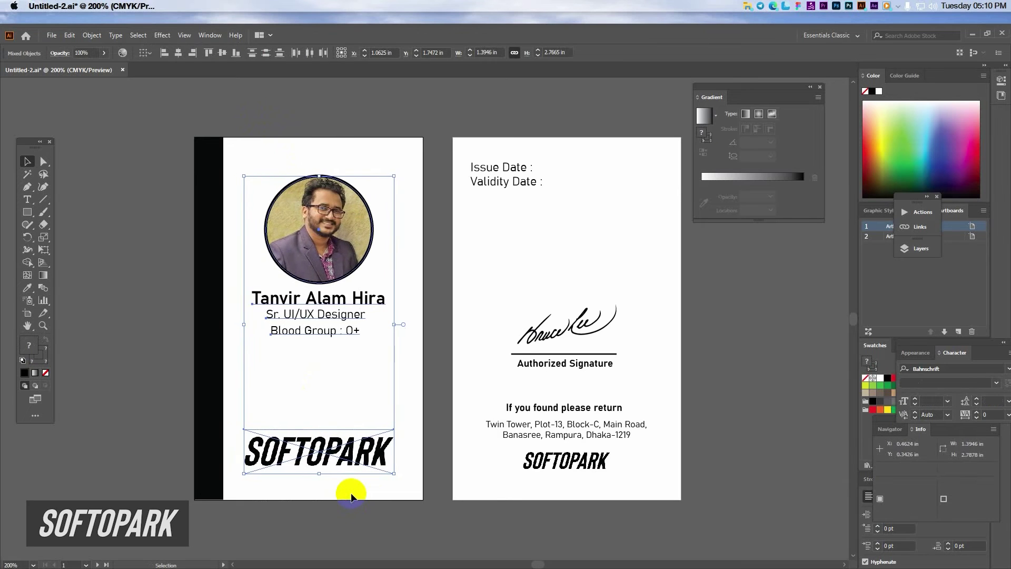
key("Right")
key("Right")
key("Right")
key("Right")
key("Right")
key("Right")
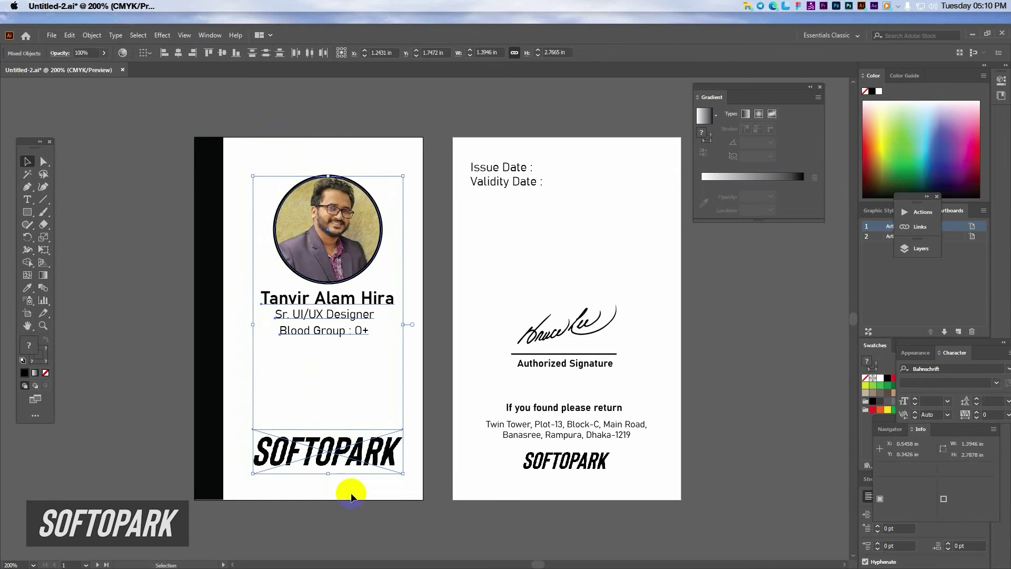
Step: Widen the black strip and make a white copy of the name text beside it
left_click(217, 422)
left_click_drag(222, 318, 231, 319)
left_click(298, 297)
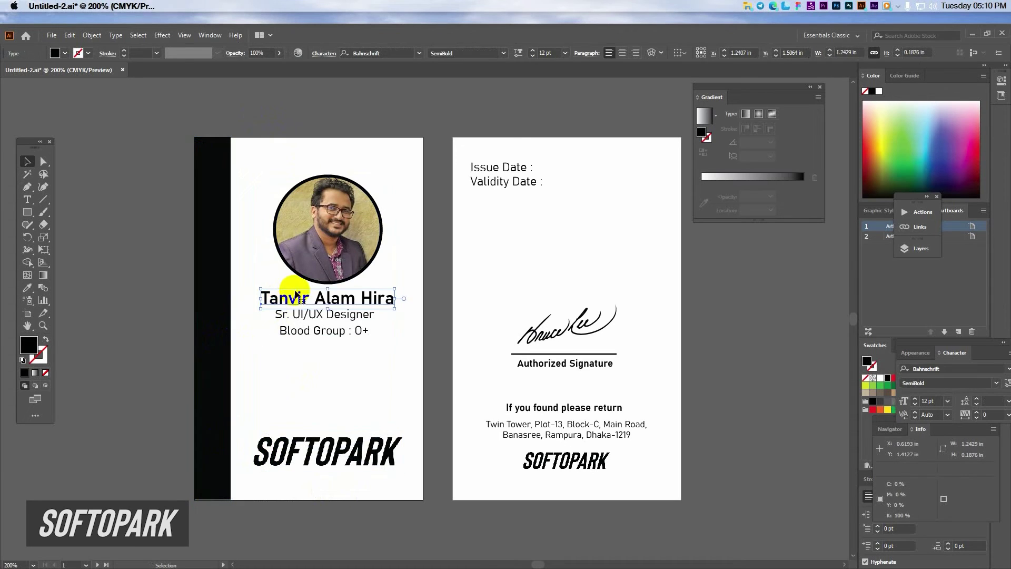
left_click_drag(387, 298, 164, 278)
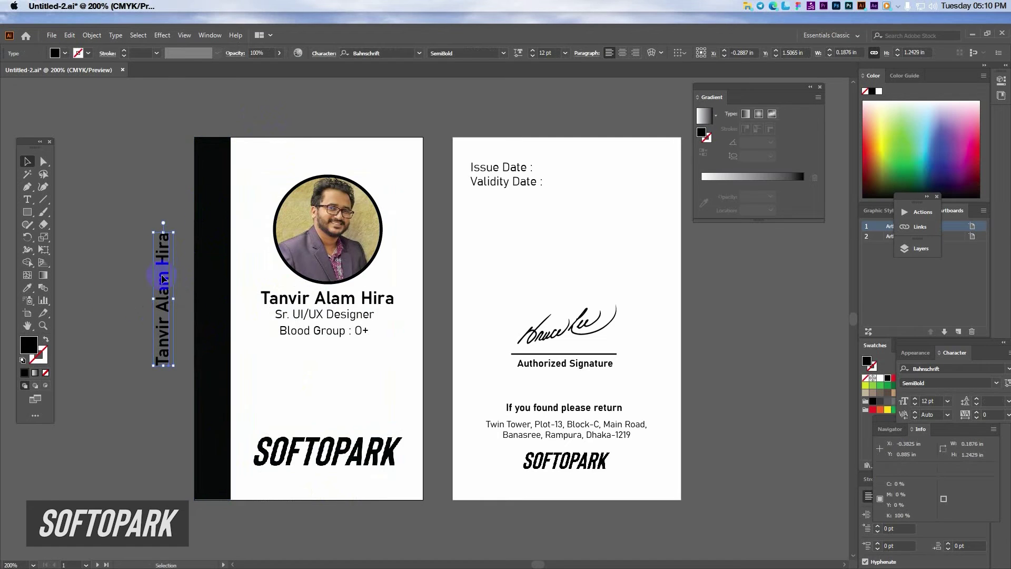
left_click(65, 53)
left_click(22, 70)
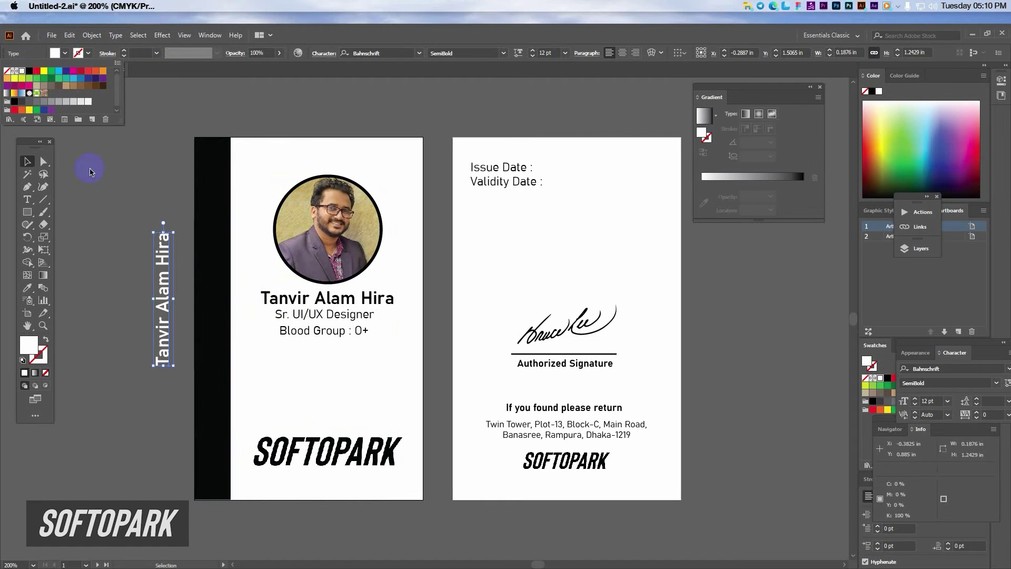
Step: Retype the white vertical text as 'UI/UX DESIGN DEPERTMENT'
double_click(161, 287)
triple_click(160, 287)
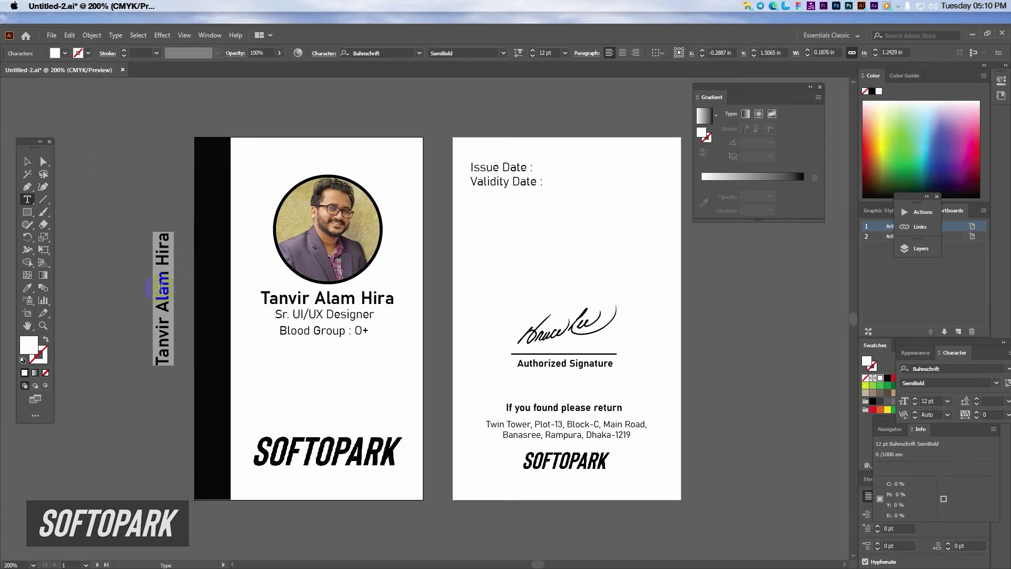
type("DESIGN")
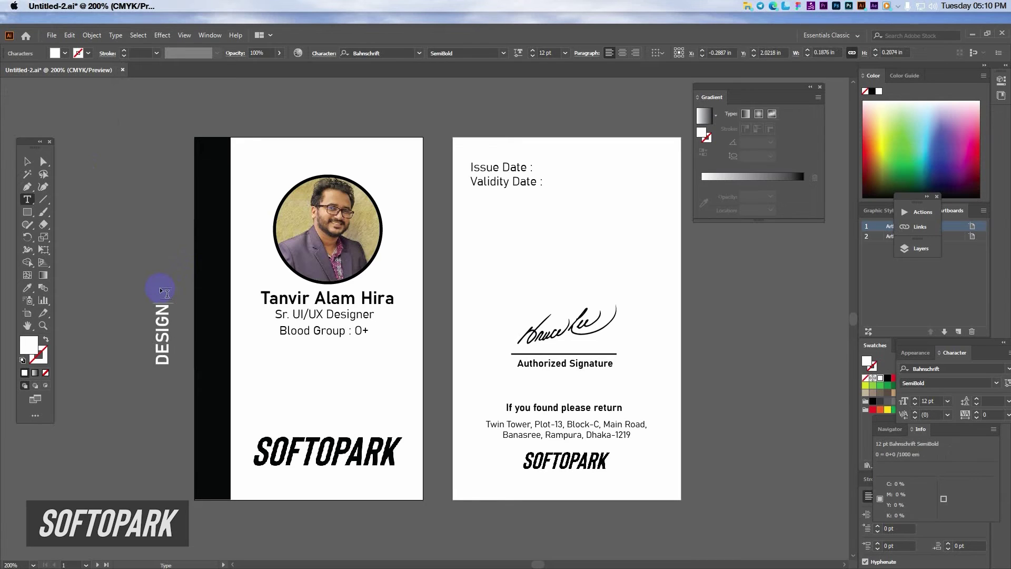
key("Escape")
type("UI")
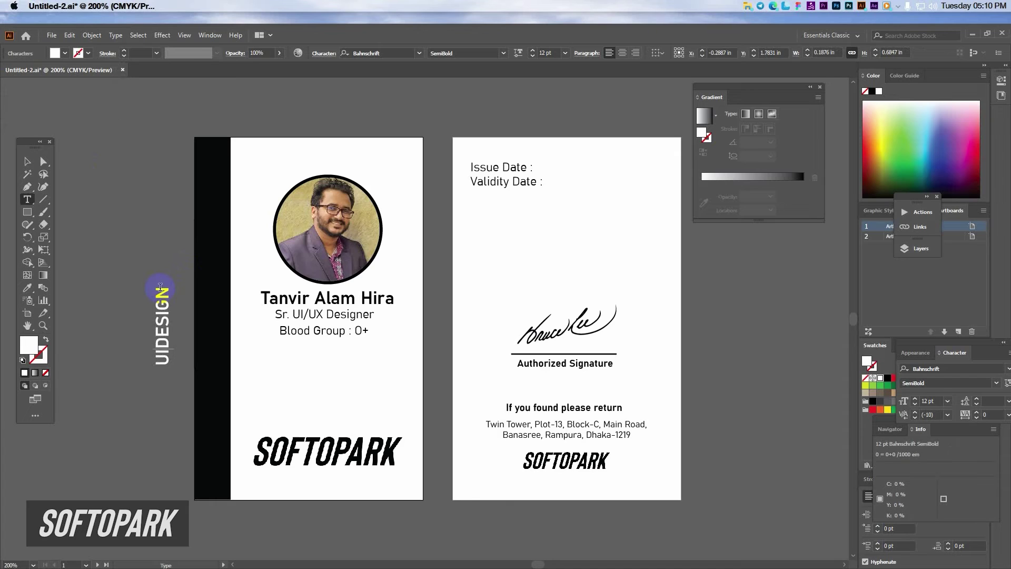
type("/UX")
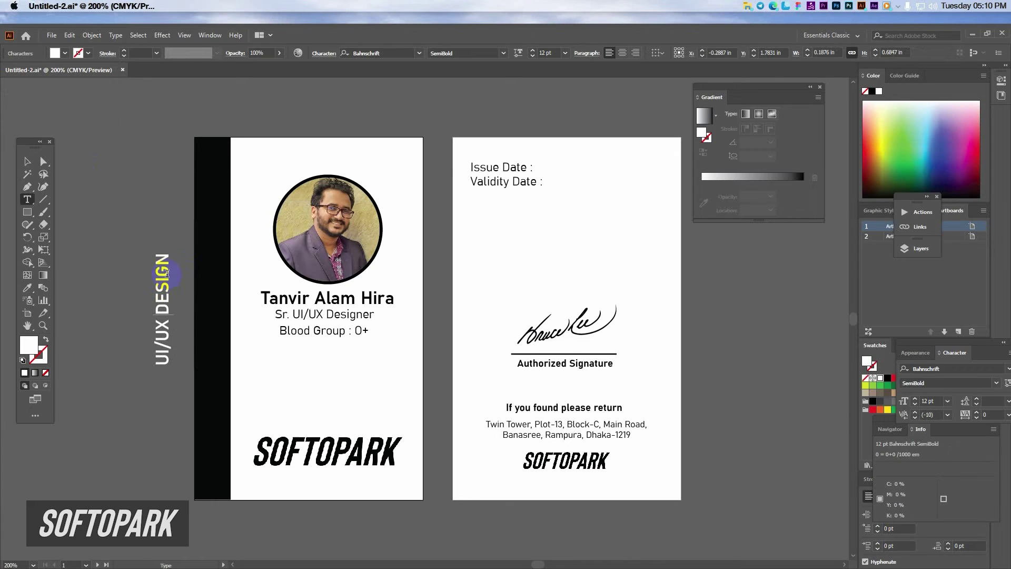
key("Home")
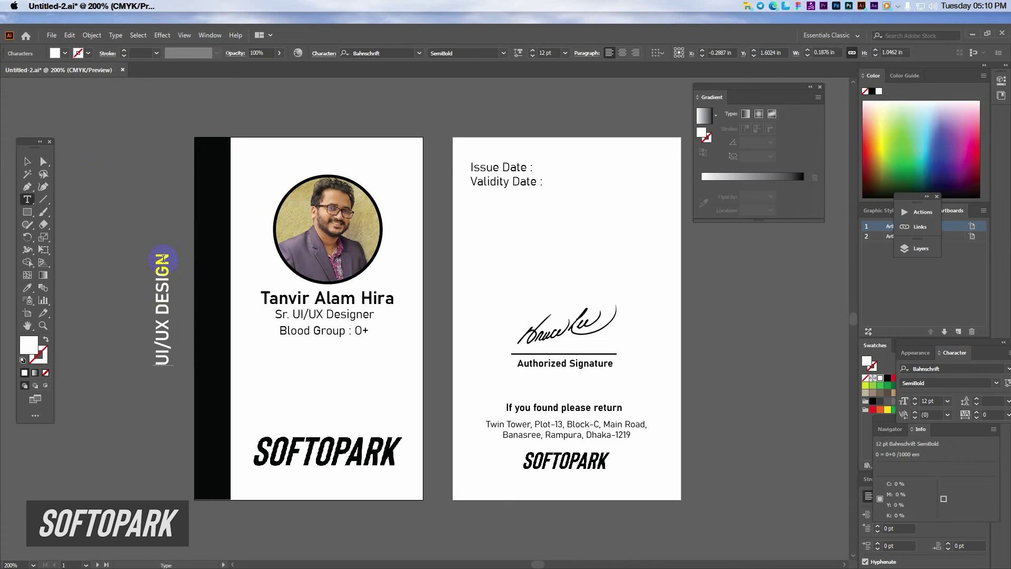
type("DEPERTMENT")
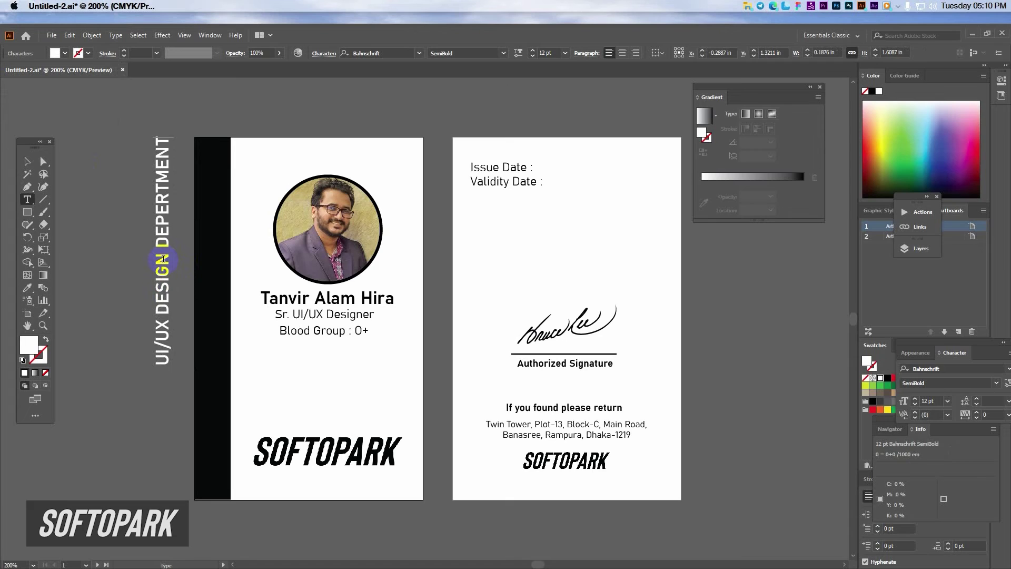
key("Escape")
Step: Move the department text onto the strip, bring it to front, and stretch it full height
left_click_drag(162, 257, 214, 374)
right_click(217, 288)
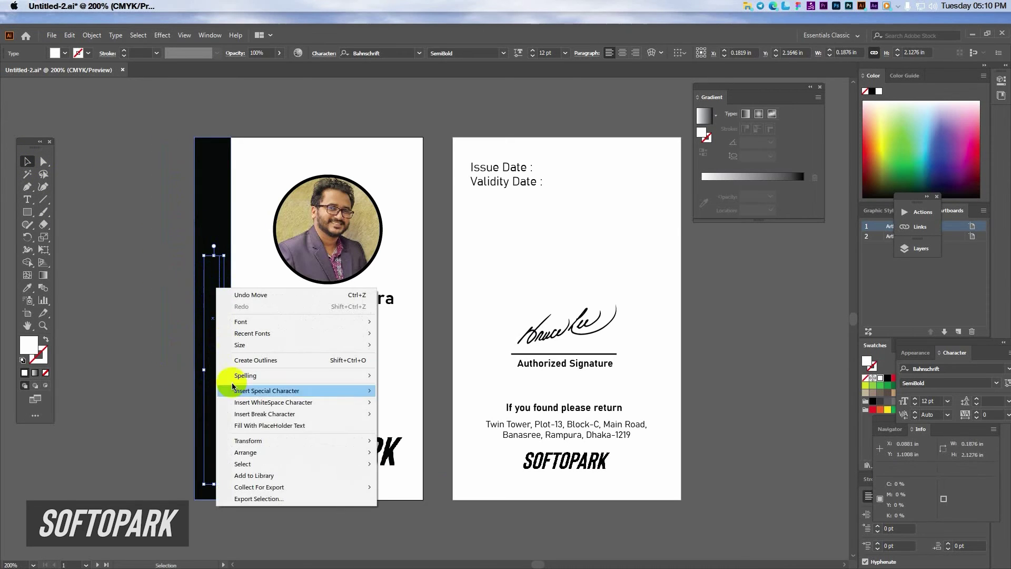
mouse_move(253, 452)
left_click(413, 452)
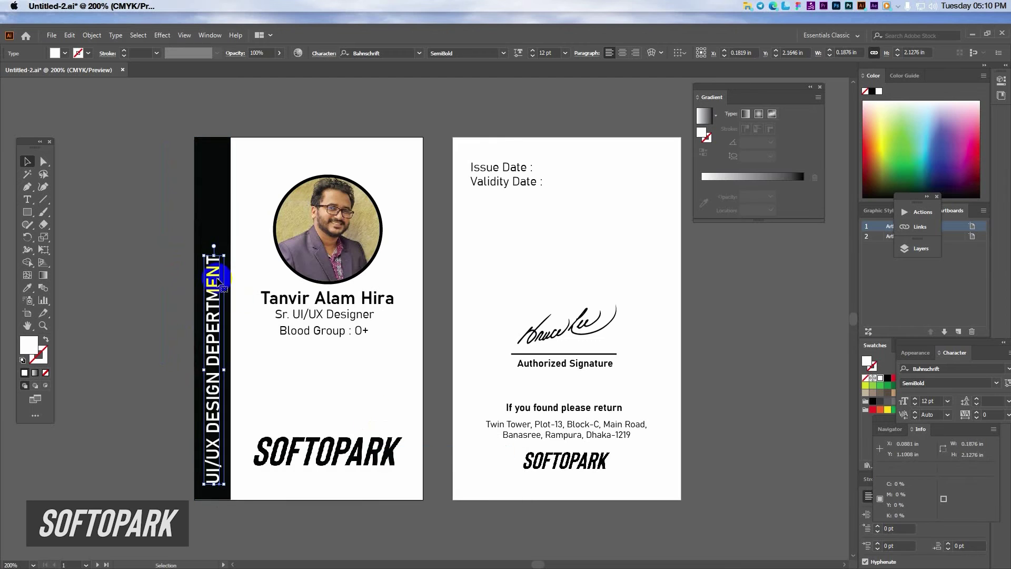
left_click_drag(216, 253, 219, 149)
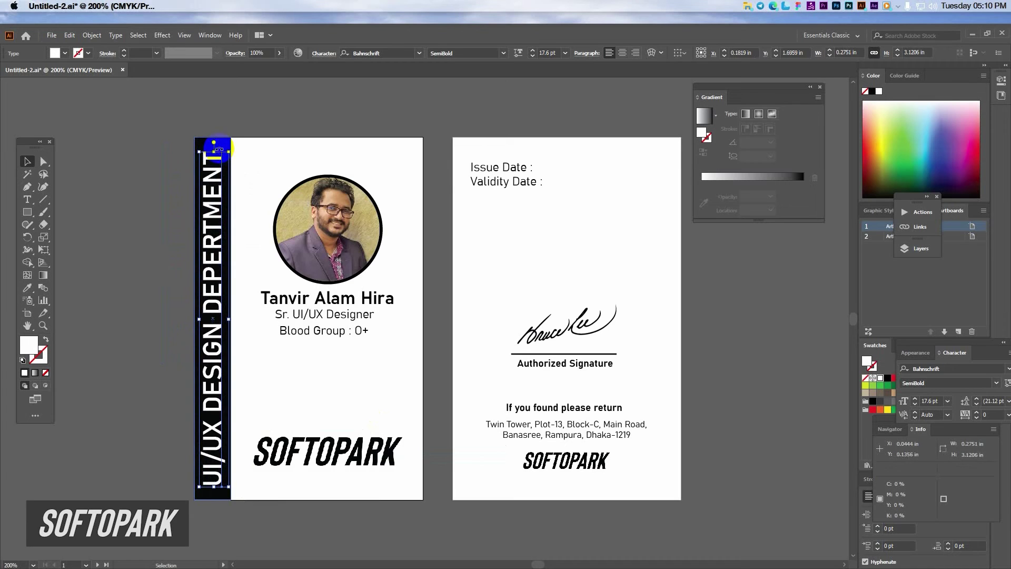
left_click(166, 235)
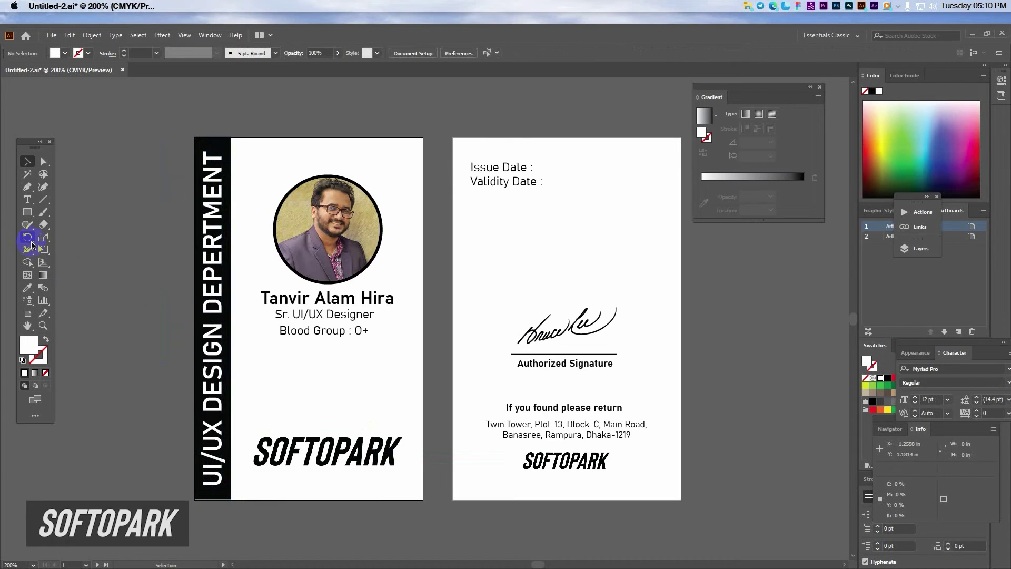
Step: Draw a rectangle over the front card's white area and fill it light grey
left_click(28, 212)
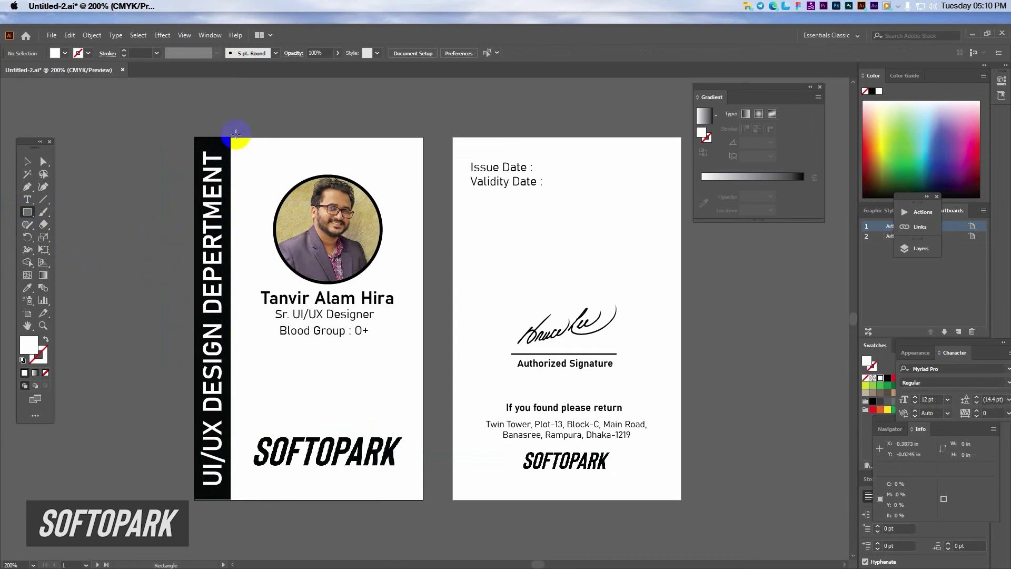
left_click_drag(231, 137, 423, 498)
left_click(28, 161)
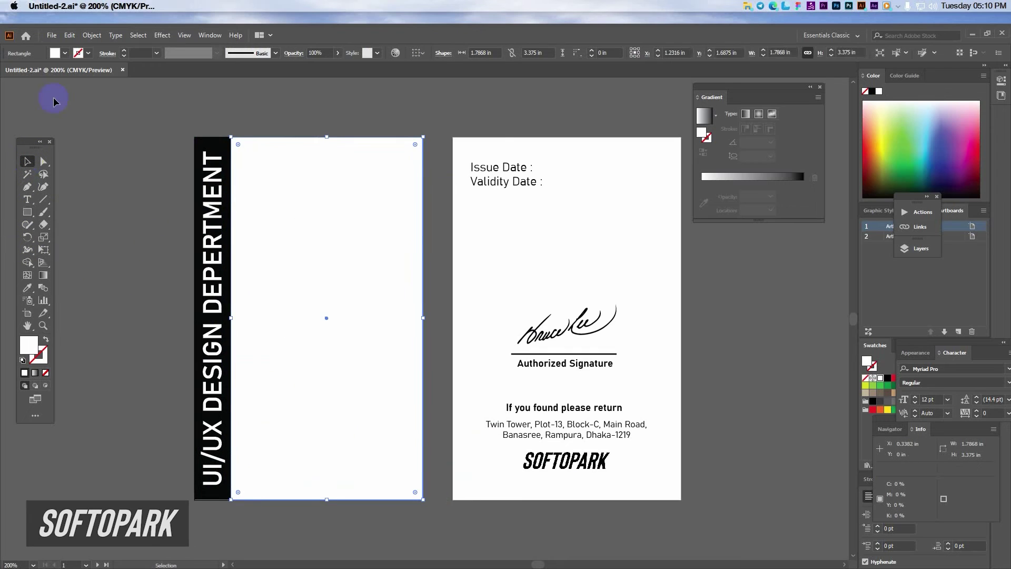
left_click(55, 53)
left_click(86, 104)
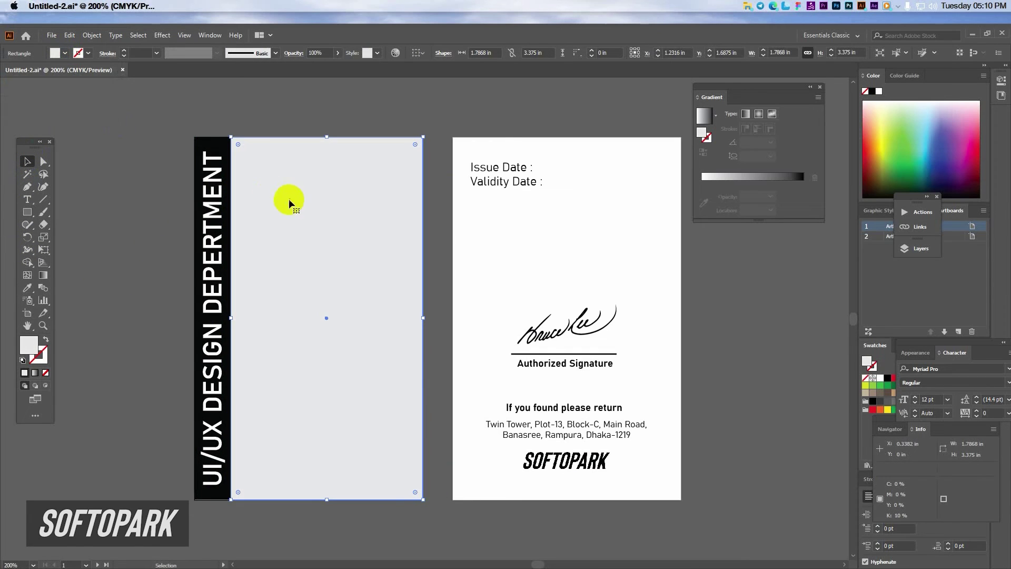
Step: Send the grey rectangle to the back, then copy it onto the back card and widen it to fill
right_click(289, 286)
mouse_move(327, 459)
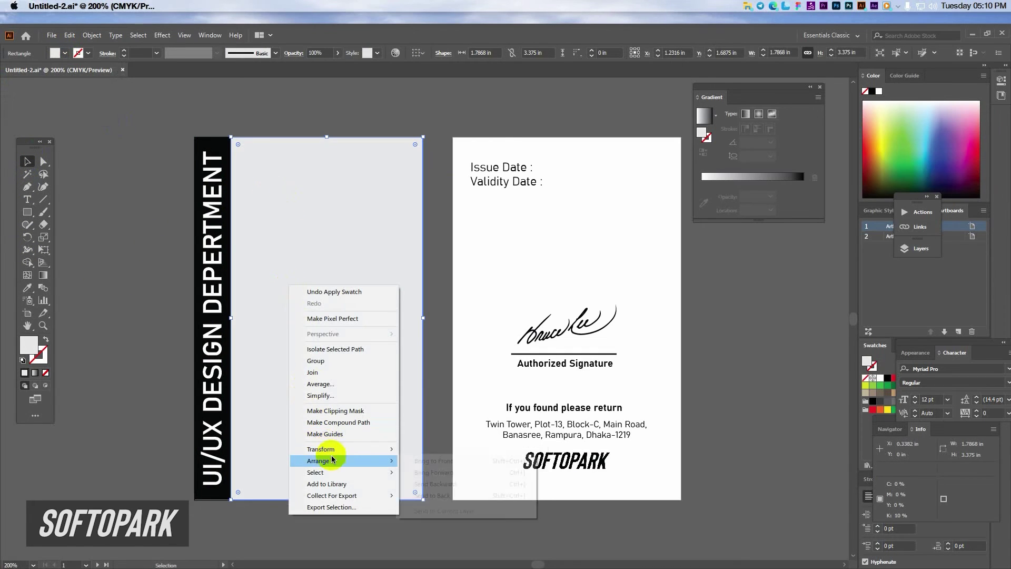
left_click(437, 498)
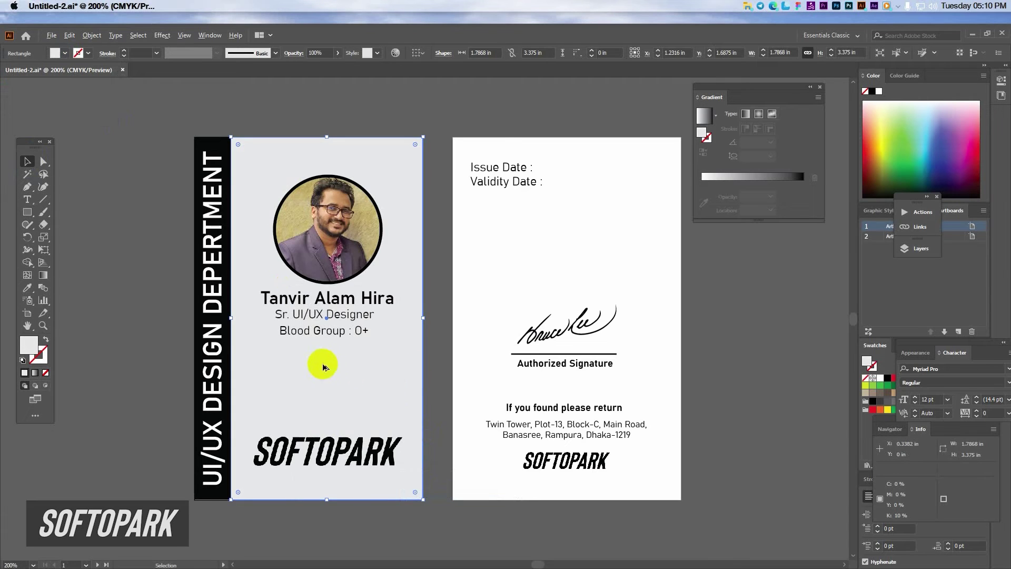
left_click_drag(323, 367, 544, 366)
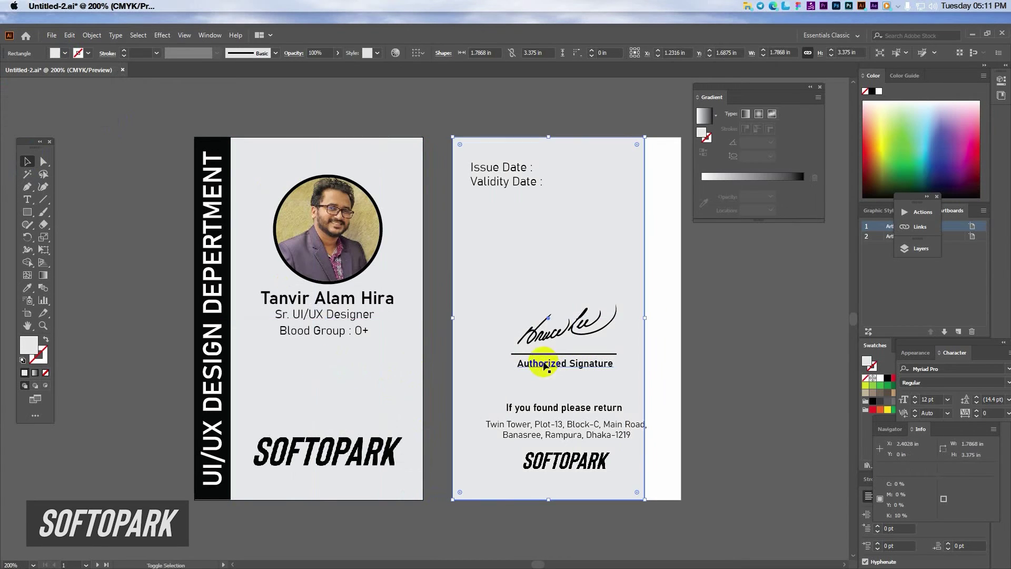
left_click_drag(645, 318, 681, 328)
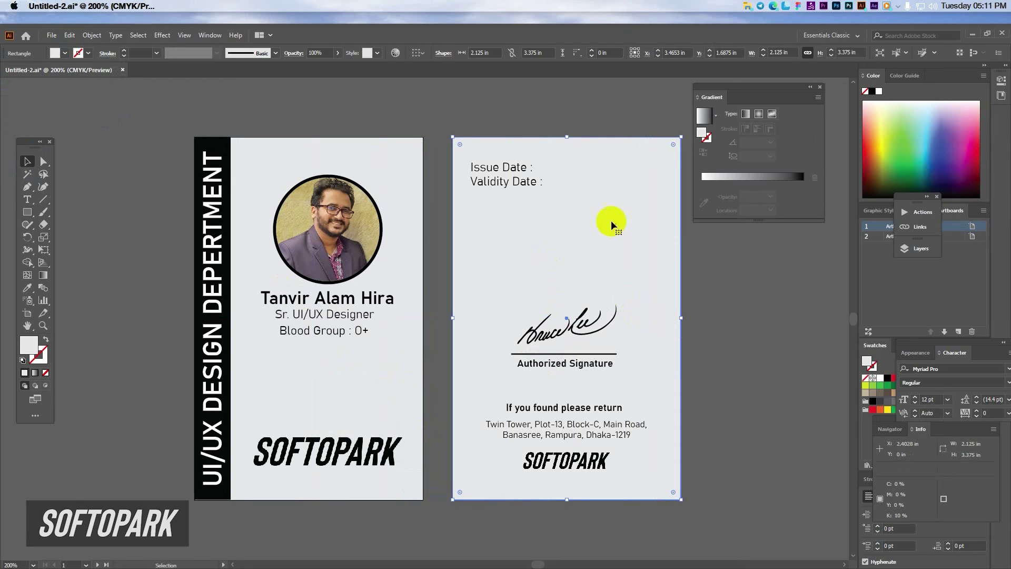
left_click(775, 340)
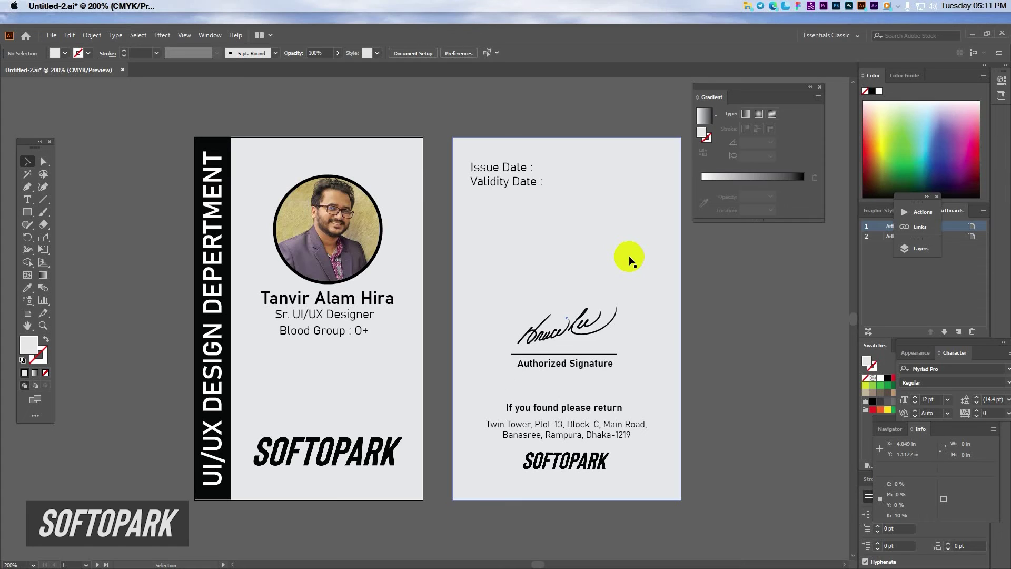
Step: Nudge the Blood Group : 0+ line right, then horizontally center and evenly distribute the name, title and blood group lines
left_click(331, 331)
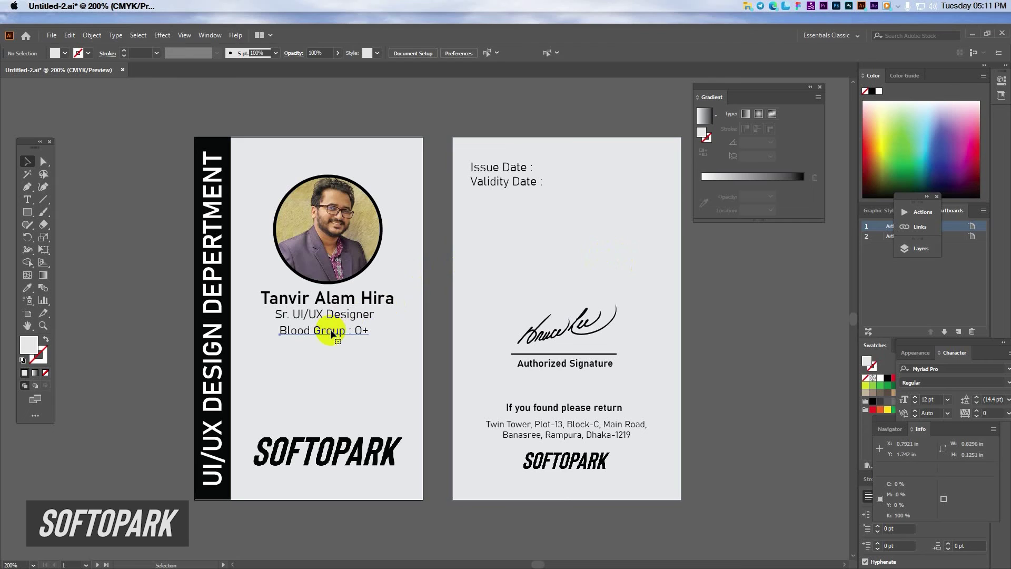
key("Right")
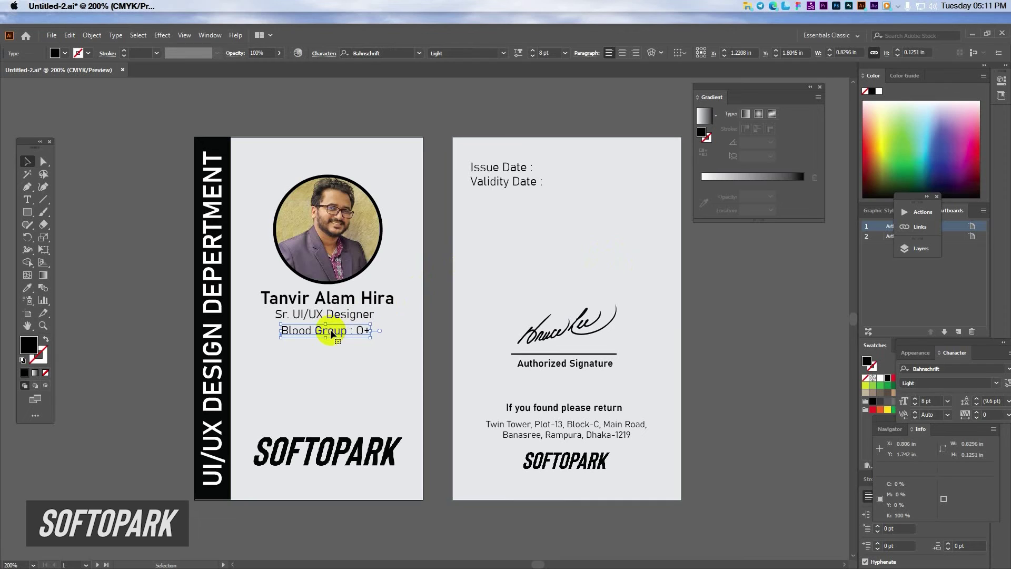
left_click(361, 217)
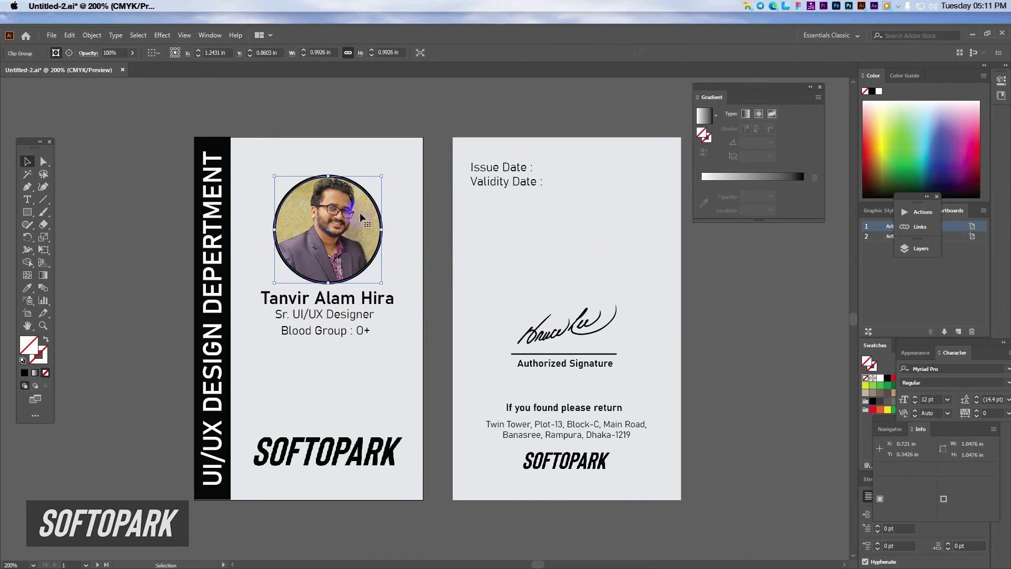
left_click(346, 301)
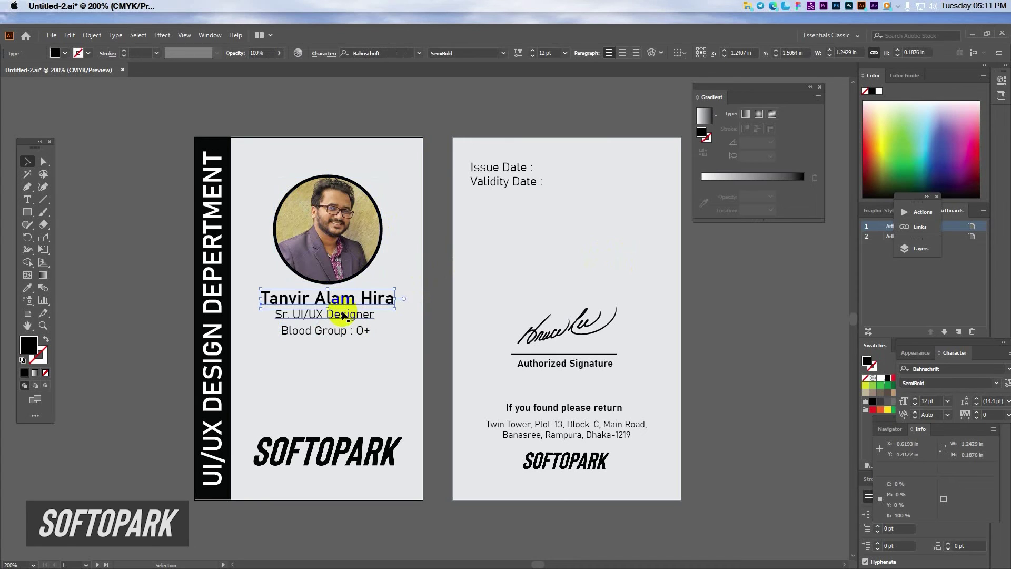
left_click(342, 333)
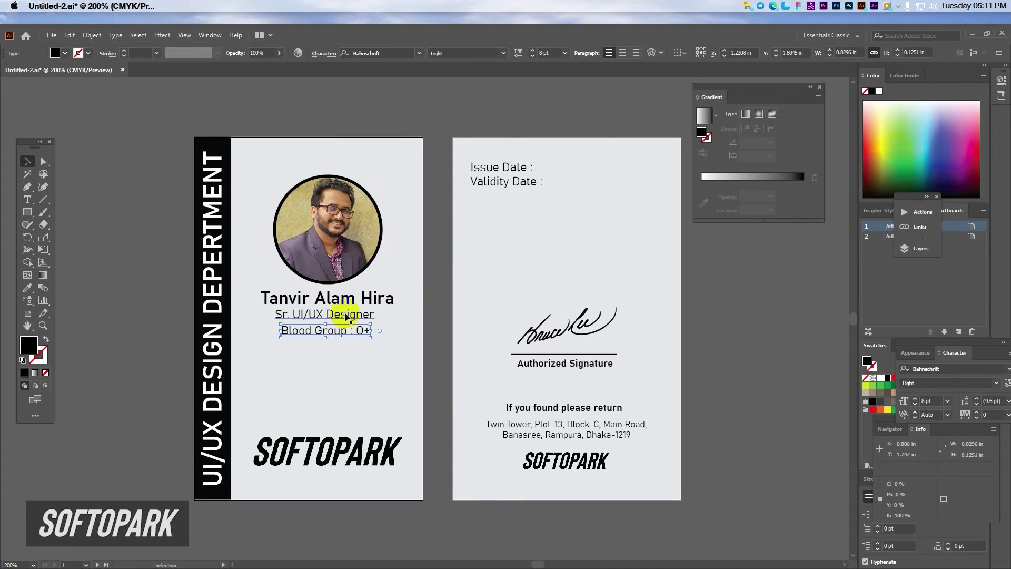
left_click(348, 315, "shift")
left_click(349, 299, "shift")
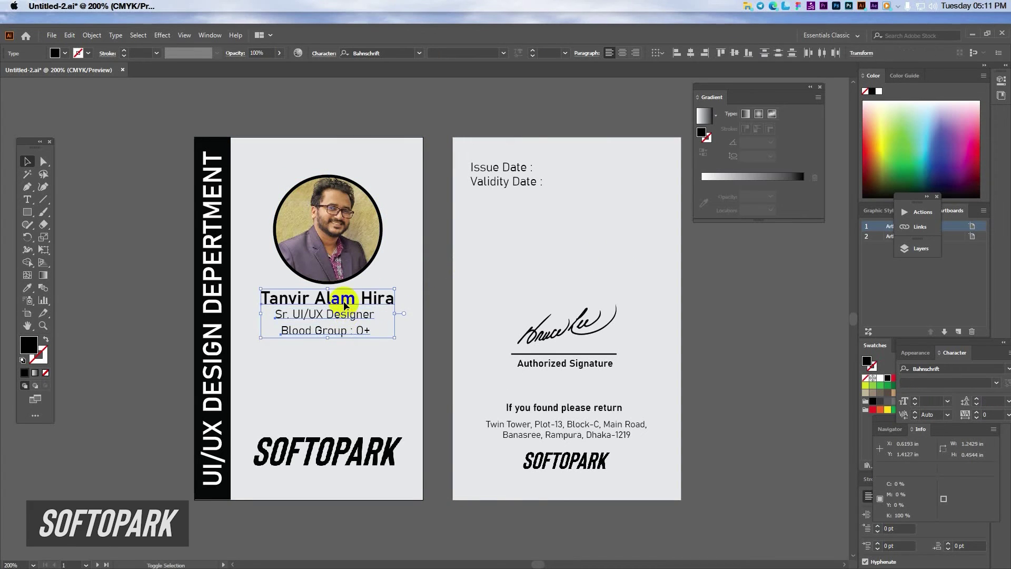
left_click(690, 54)
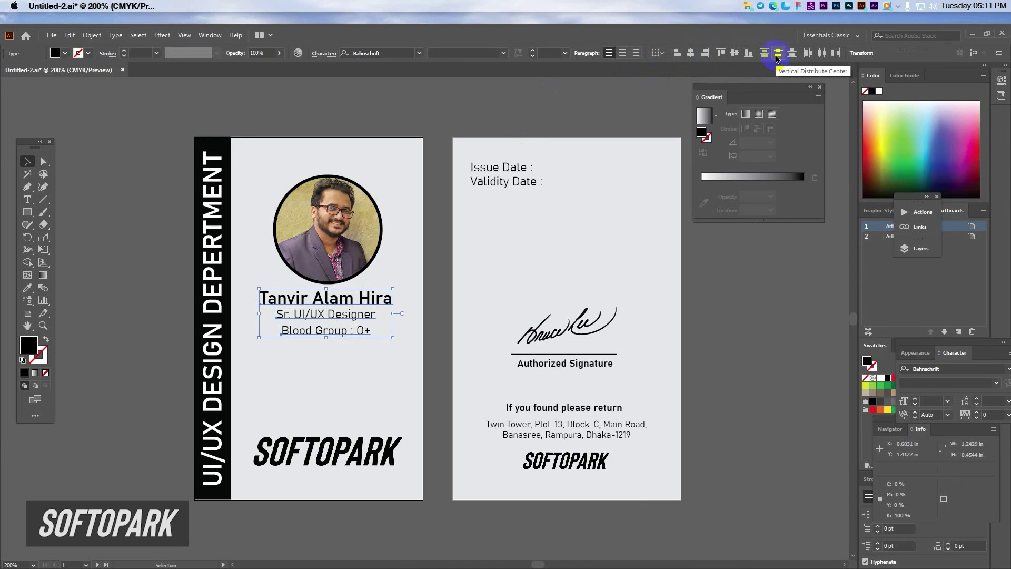
left_click(778, 56)
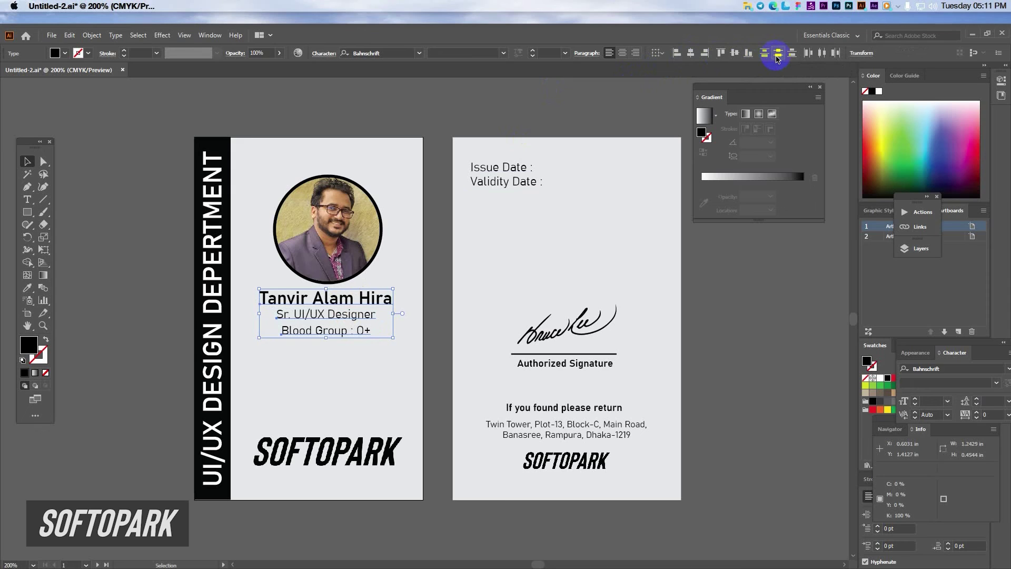
left_click(568, 407)
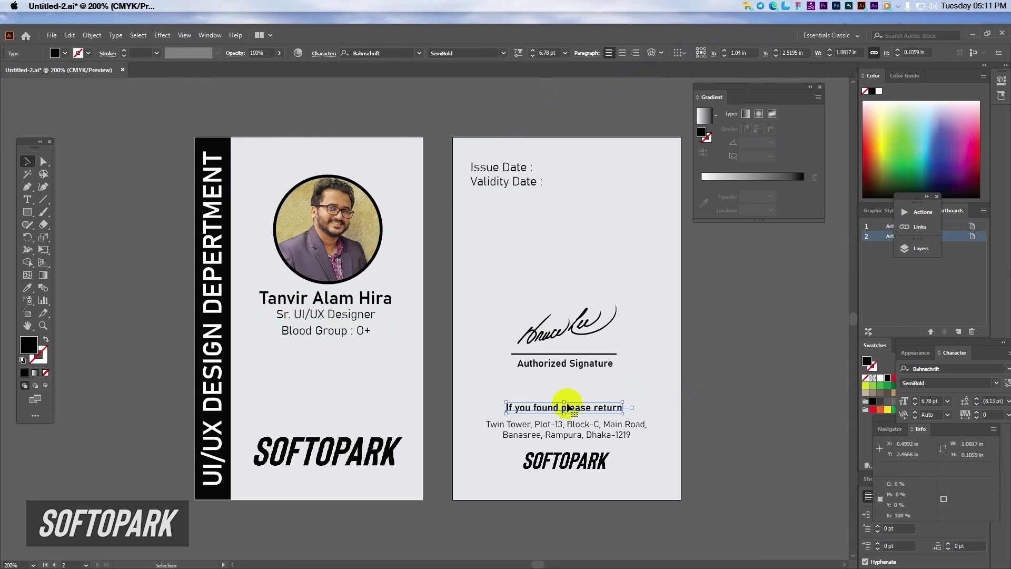
Step: Move the SOFTOPARK logo and address lower and draw a black band across the address
left_click(563, 462, "shift")
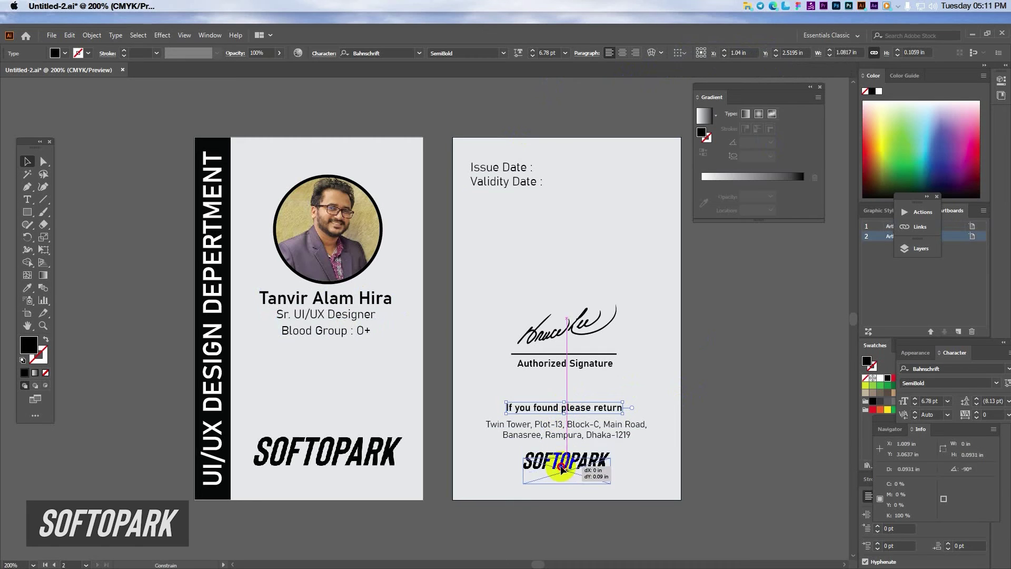
left_click_drag(562, 461, 563, 471)
left_click_drag(566, 429, 566, 438)
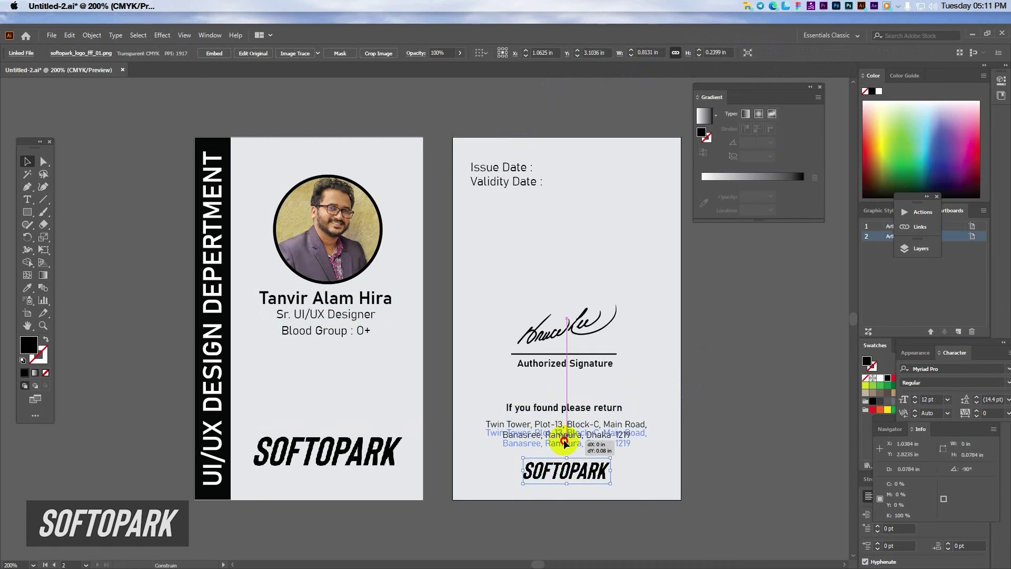
left_click(224, 326)
key("m")
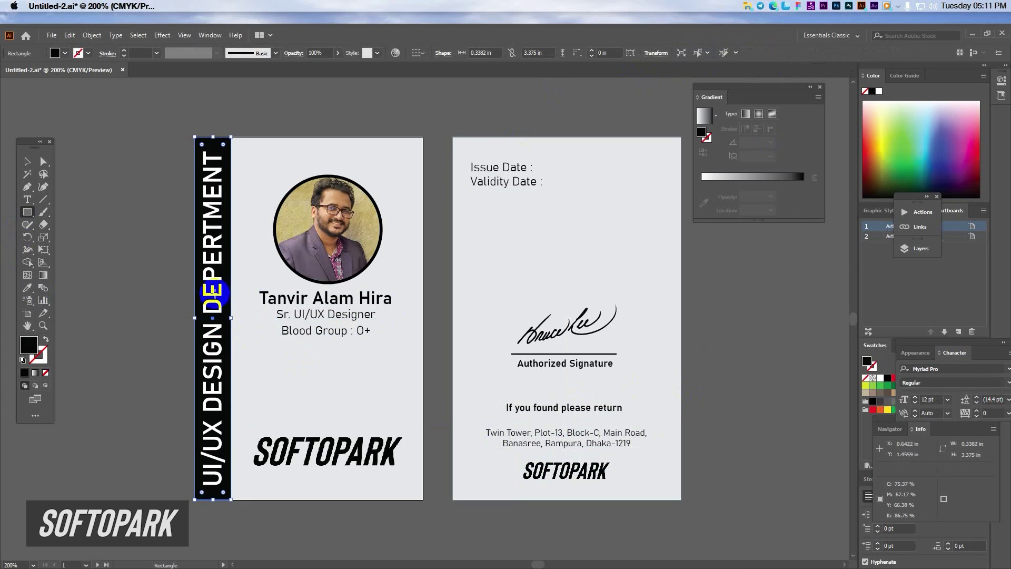
left_click_drag(452, 425, 681, 450)
left_click(27, 161)
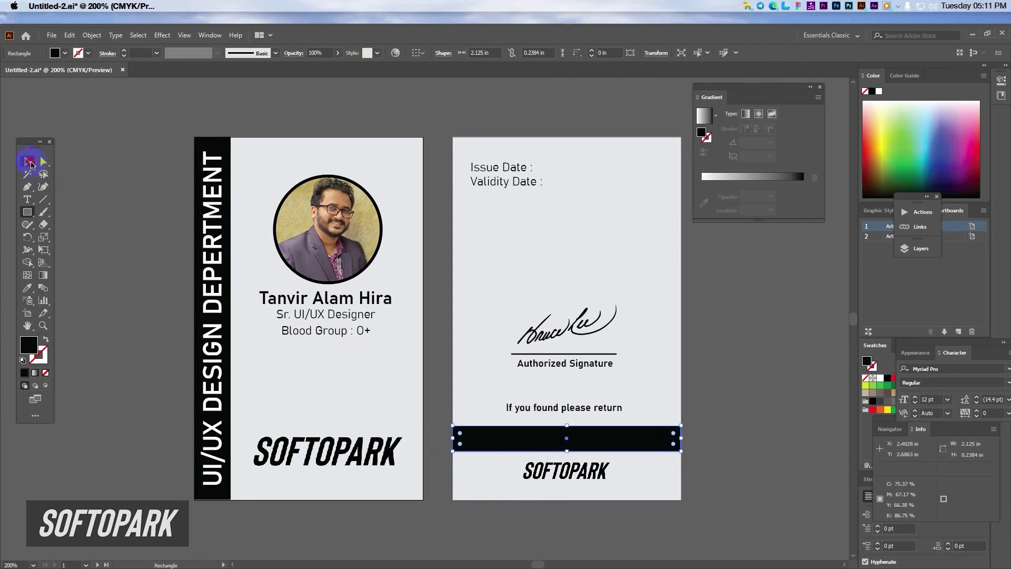
left_click(543, 441)
Step: Bring the hidden address text in front of the black band
key("ctrl+y")
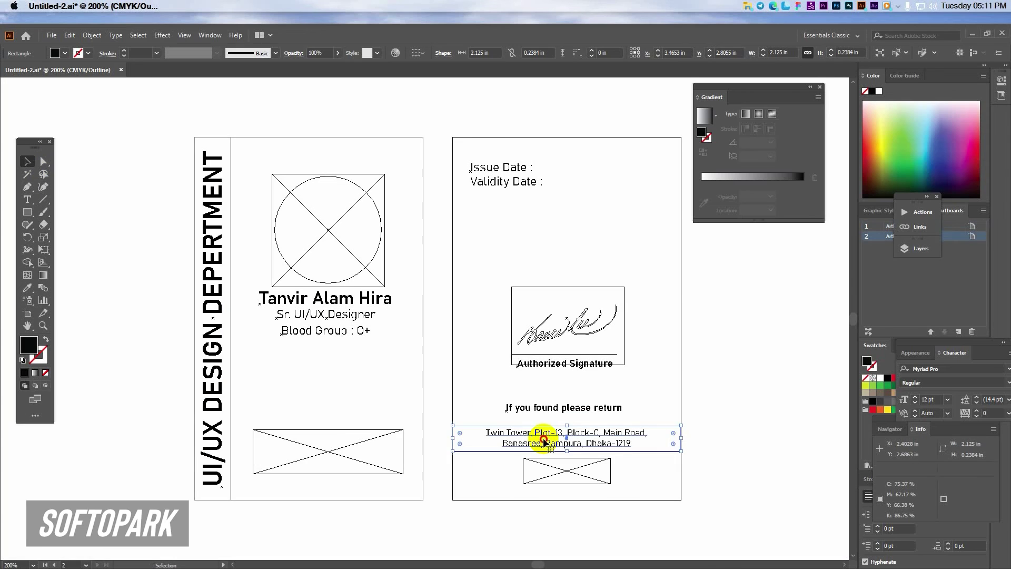
left_click(544, 443)
key("ctrl+y")
right_click(544, 442)
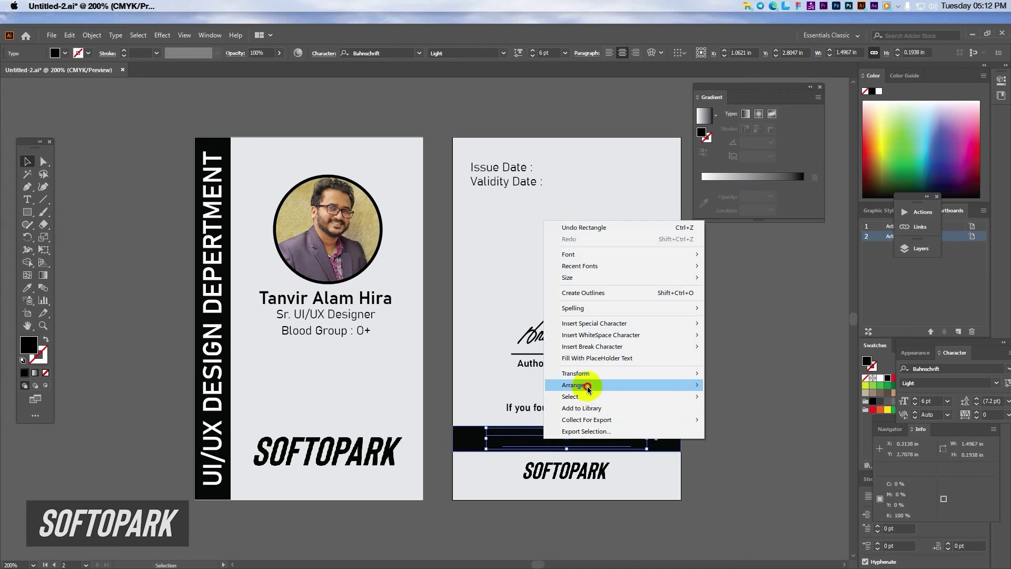
mouse_move(605, 385)
left_click(748, 385)
Step: Make the address text white SemiBold, nudge it down, and lower the return heading slightly
left_click(63, 53)
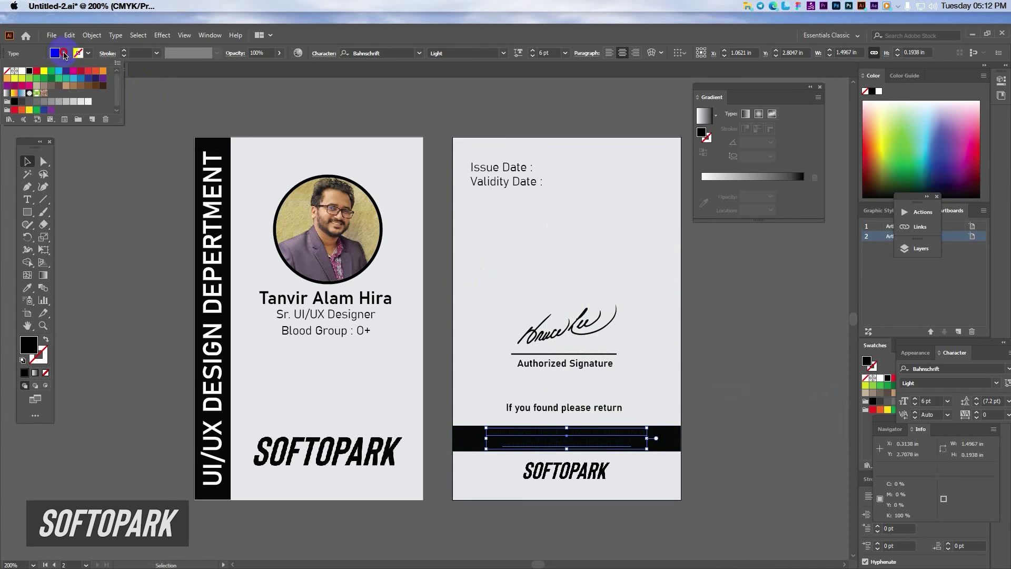
left_click(21, 70)
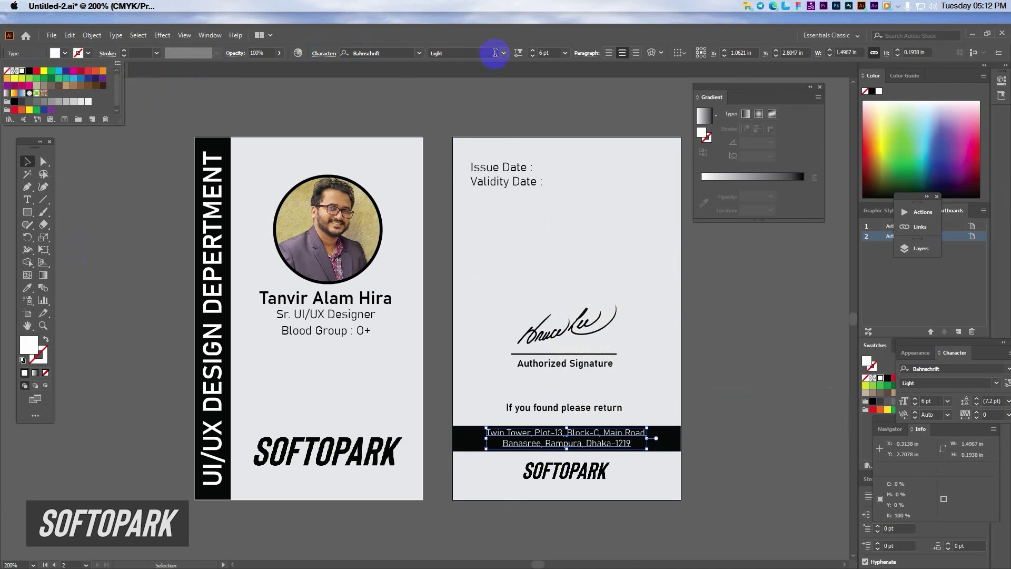
left_click(489, 90)
left_click(509, 55)
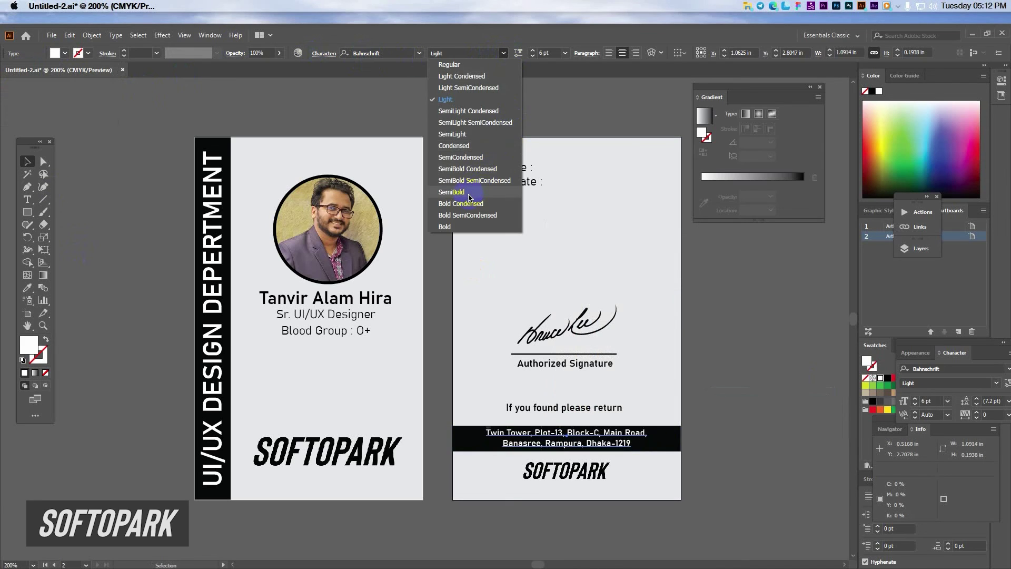
left_click(469, 198)
key("Down")
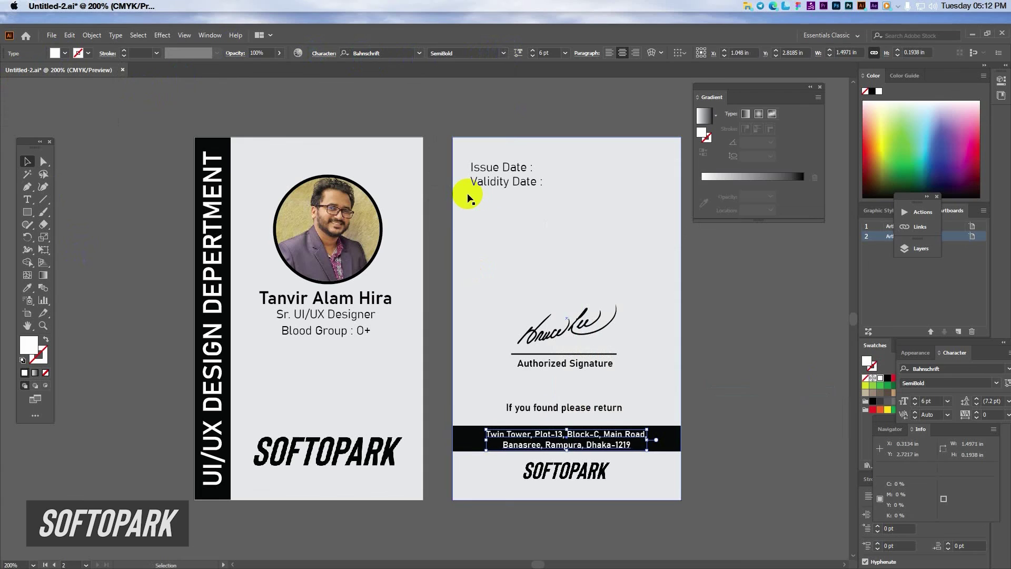
left_click_drag(553, 408, 553, 416)
left_click(704, 400)
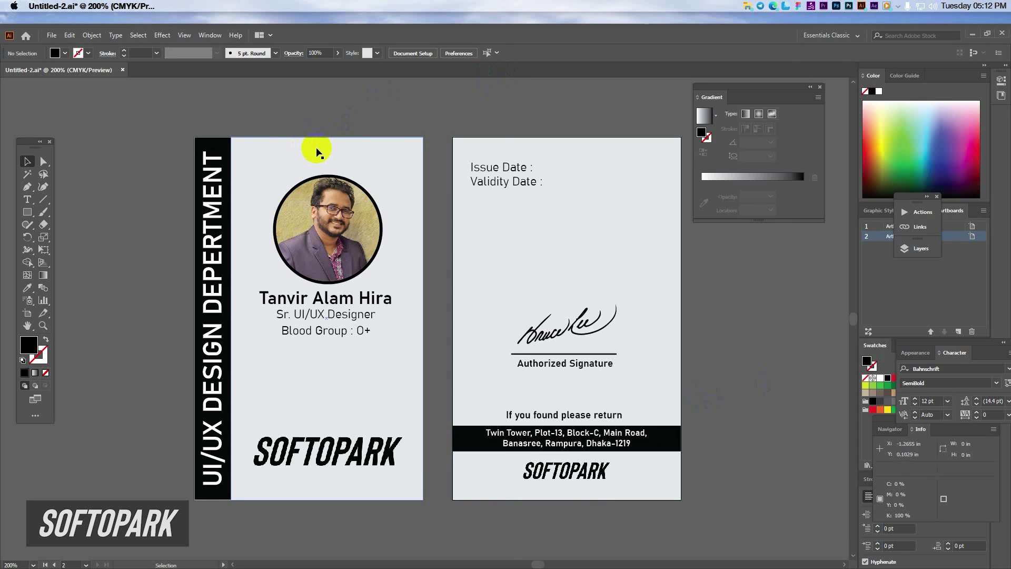
left_click(27, 212)
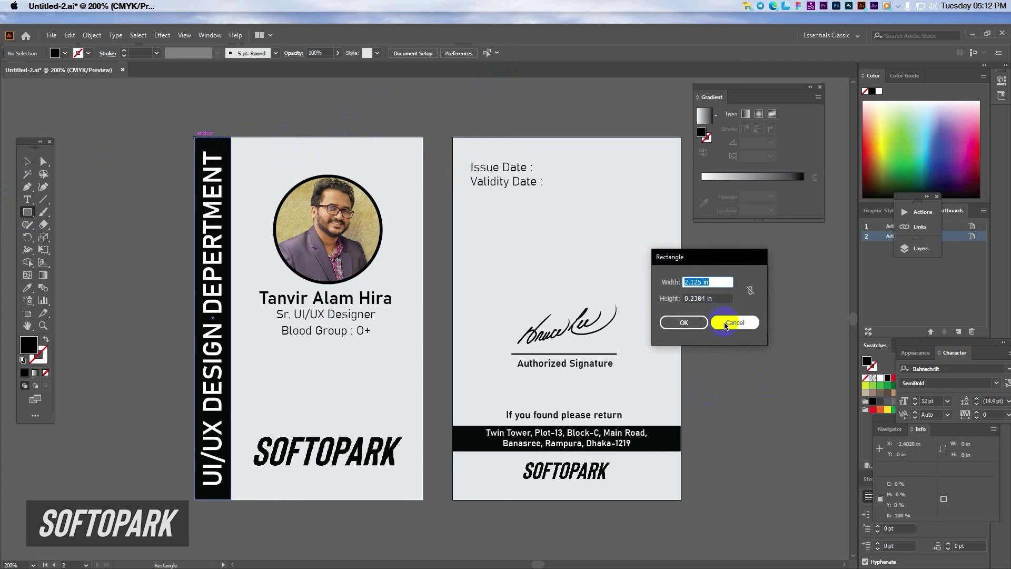
left_click(732, 322)
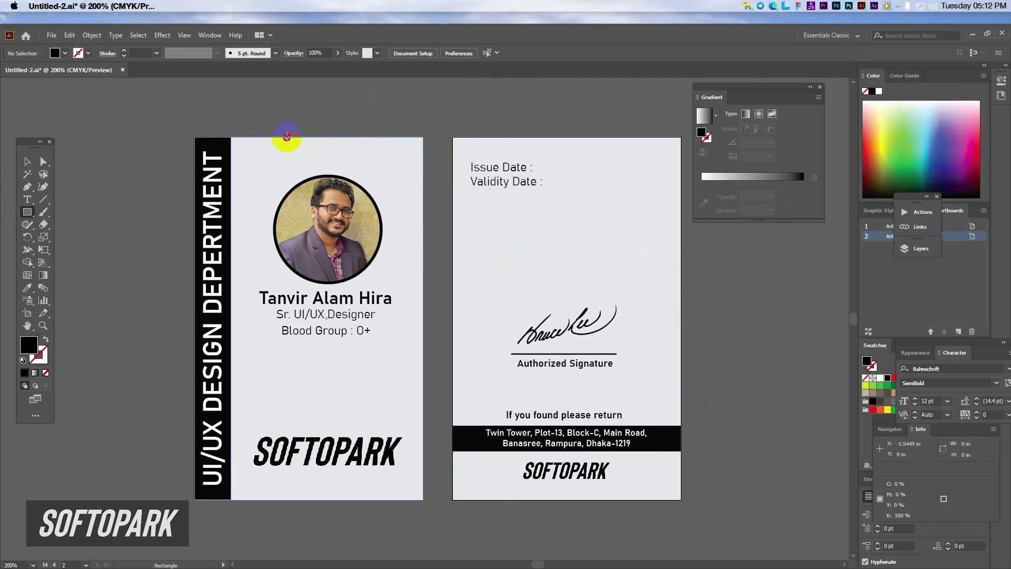
left_click_drag(287, 138, 360, 167)
key("ctrl+z")
left_click(27, 161)
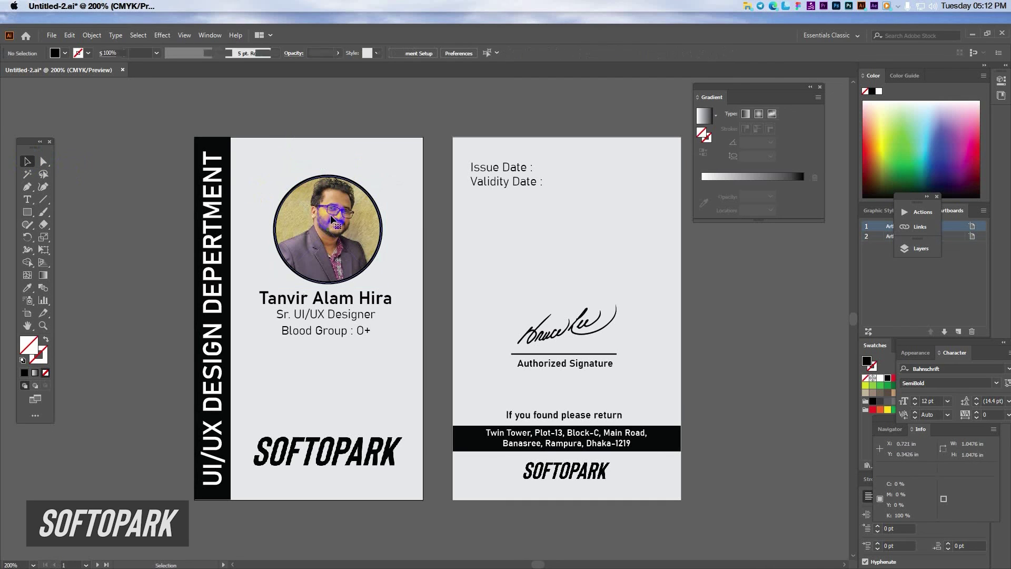
left_click_drag(331, 217, 328, 201)
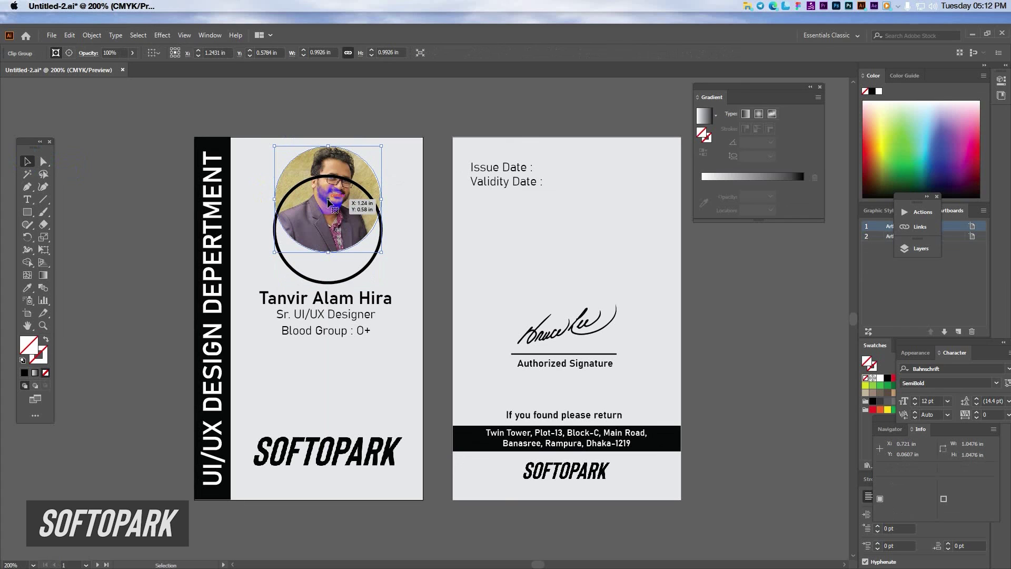
key("ctrl+z")
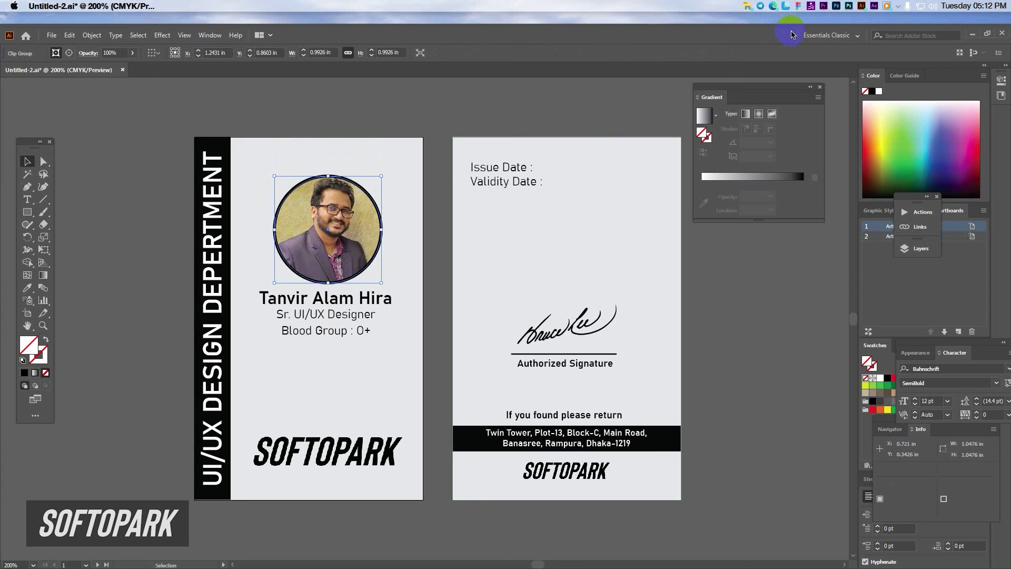
left_click(900, 7)
right_click(887, 53)
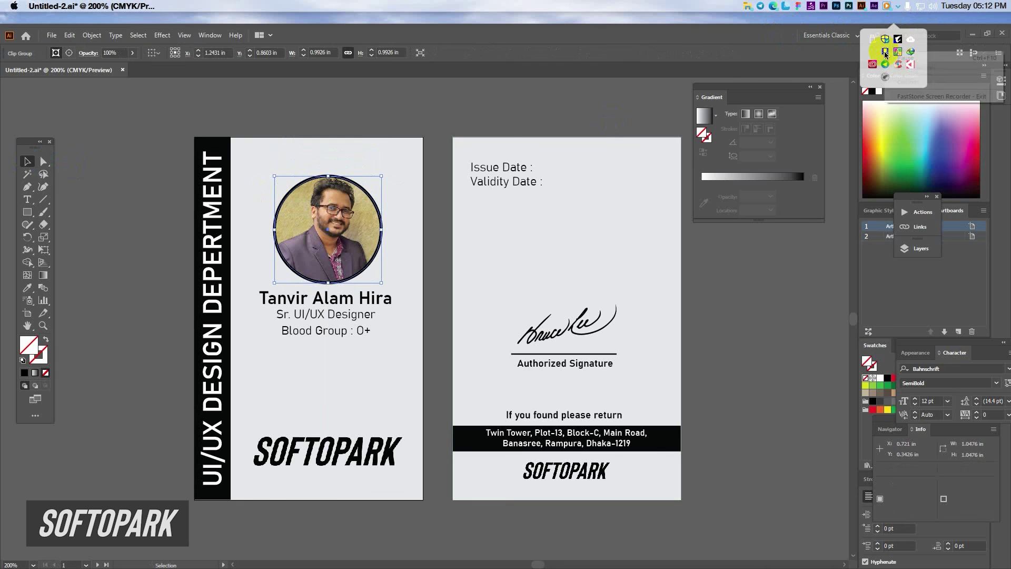